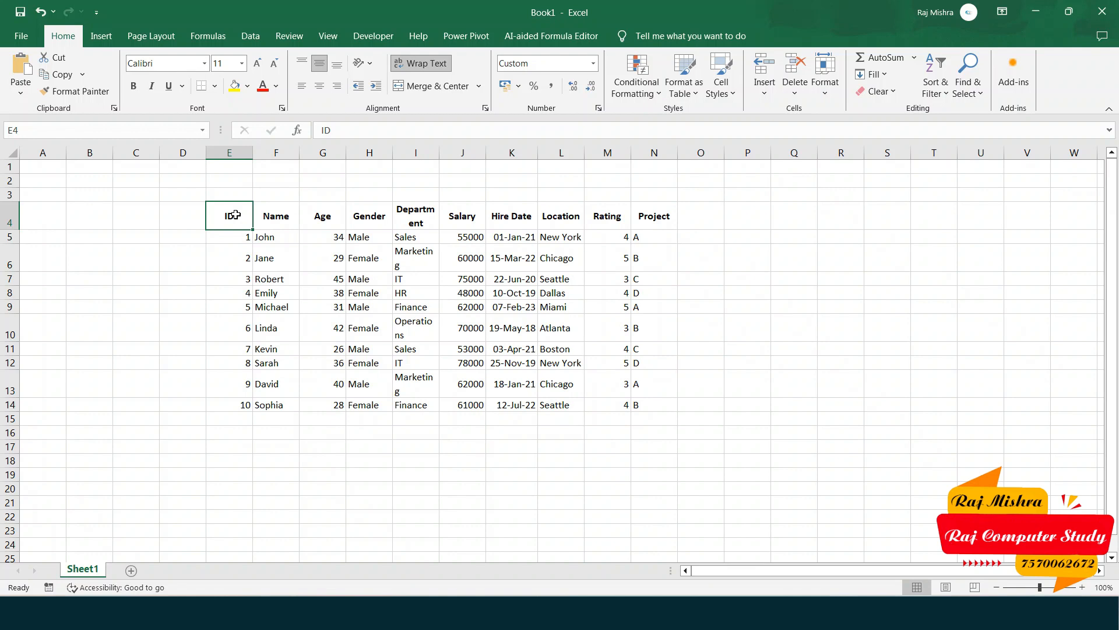
Step: Examine the employee data table in E4:N14, going over its individual columns and its full extent
left_click_drag(234, 214, 494, 286)
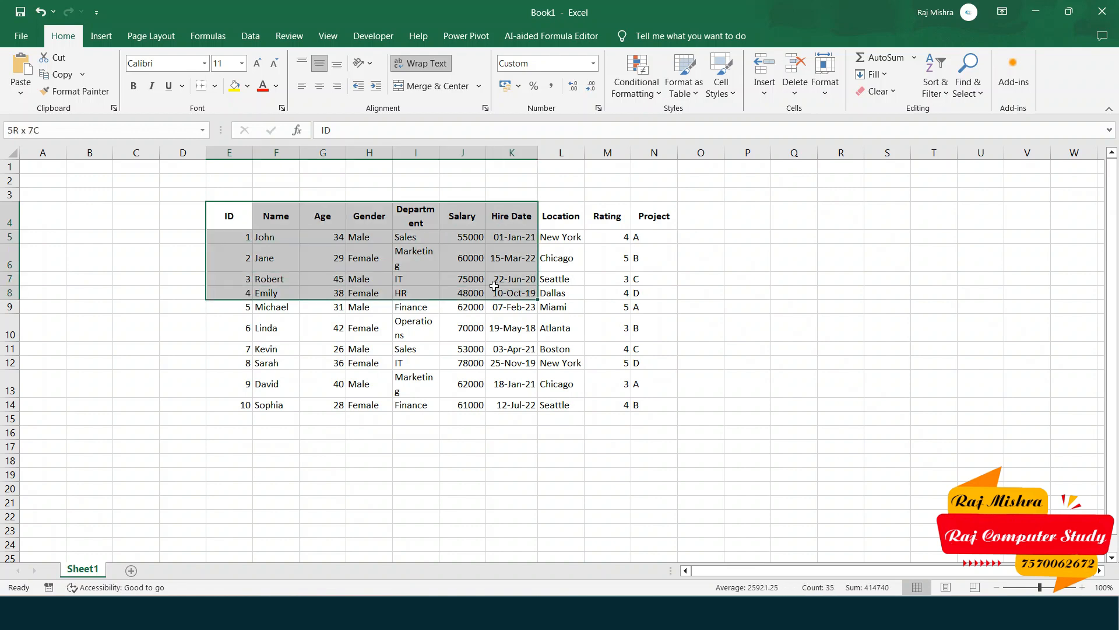
left_click(259, 248)
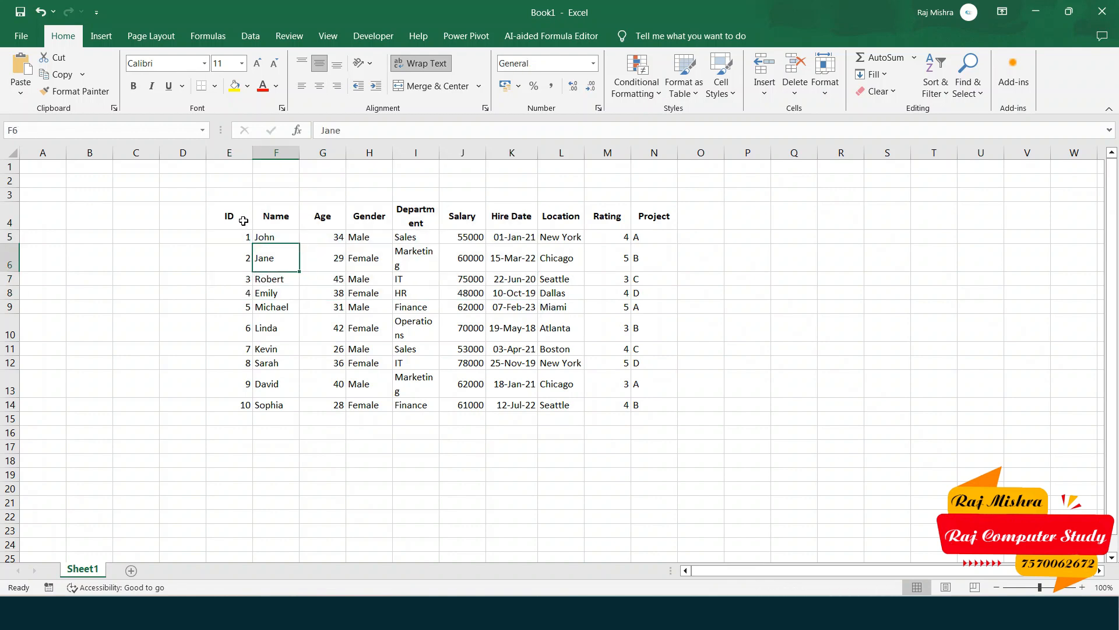
left_click_drag(236, 217, 228, 403)
left_click_drag(275, 217, 274, 384)
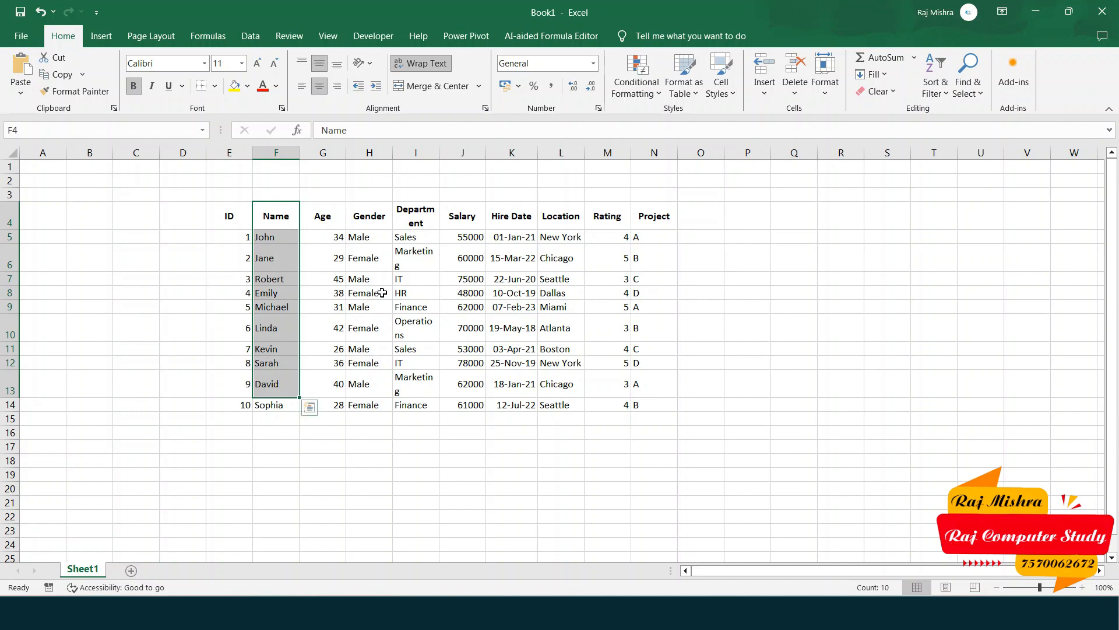
left_click(513, 247)
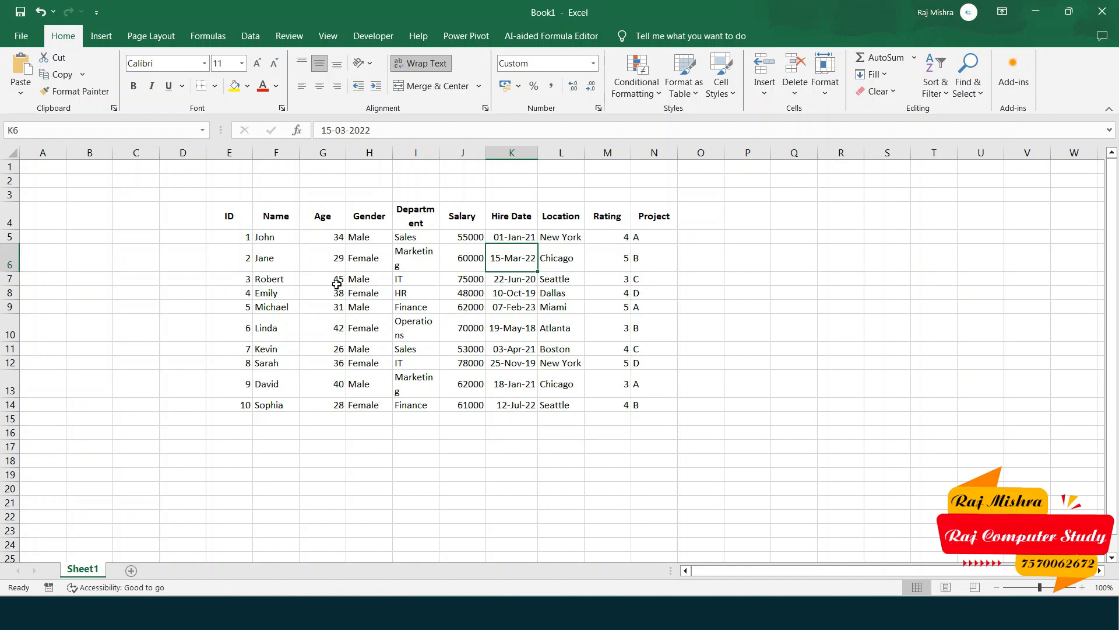
left_click(220, 220)
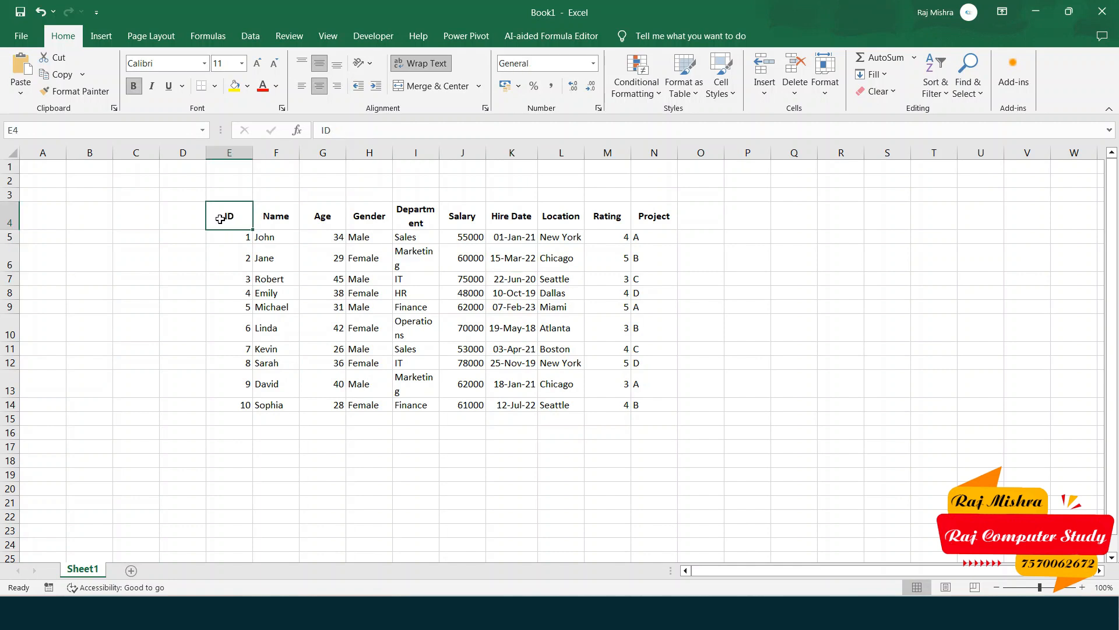
left_click_drag(224, 219, 640, 406)
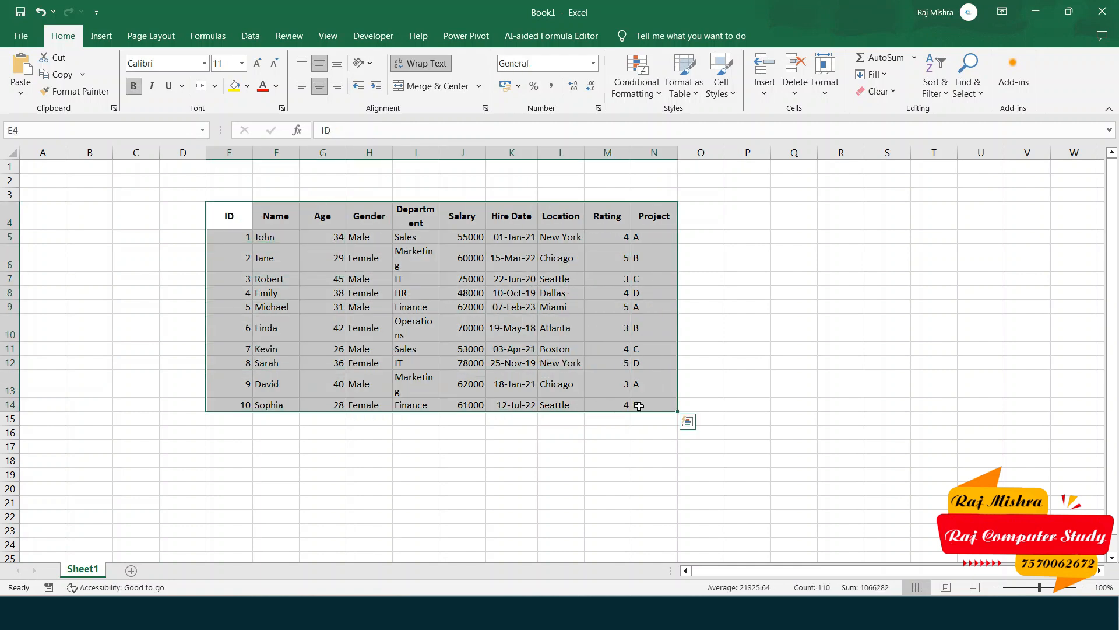
left_click(636, 373)
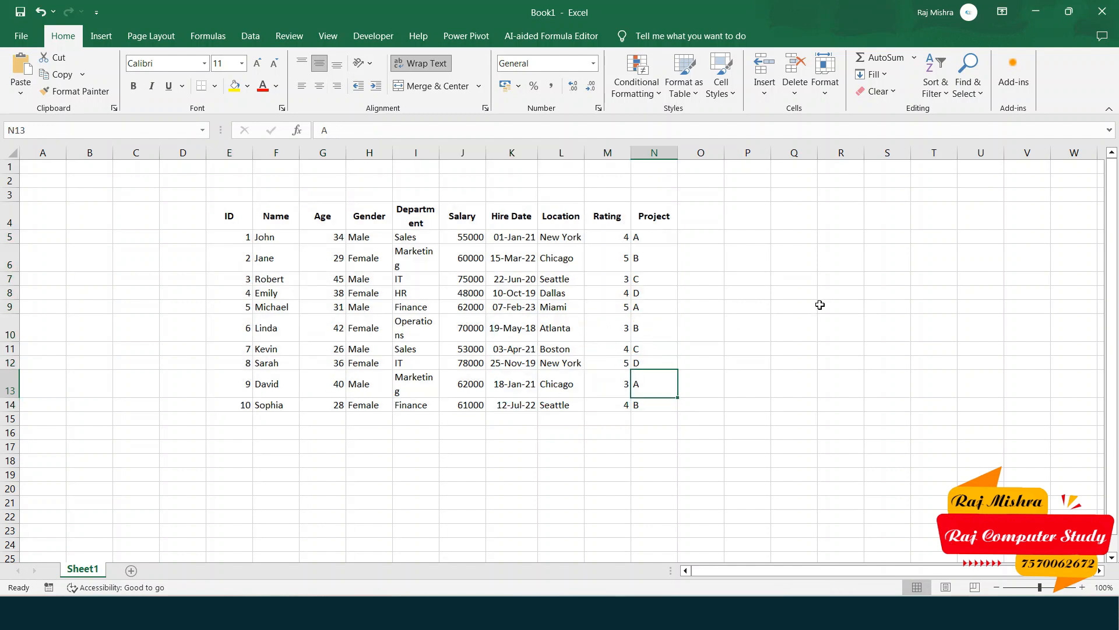
Step: Select the entire worksheet starting from an empty cell outside the employee table, and clear the selection
left_click(848, 274)
left_click(874, 265)
left_click(876, 306)
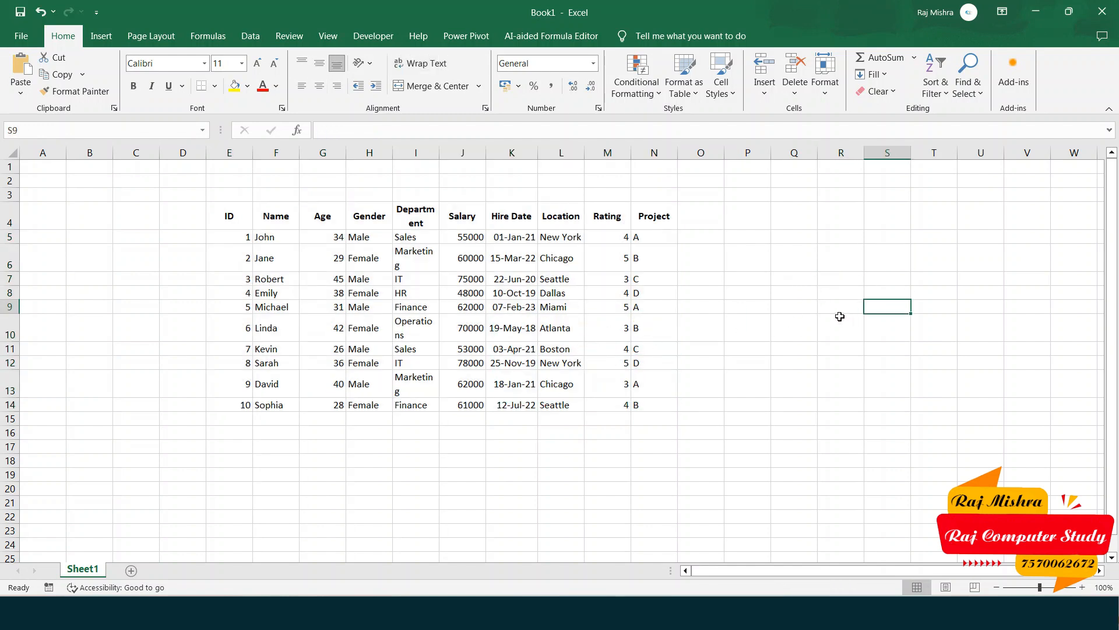
left_click(834, 320)
left_click(857, 261)
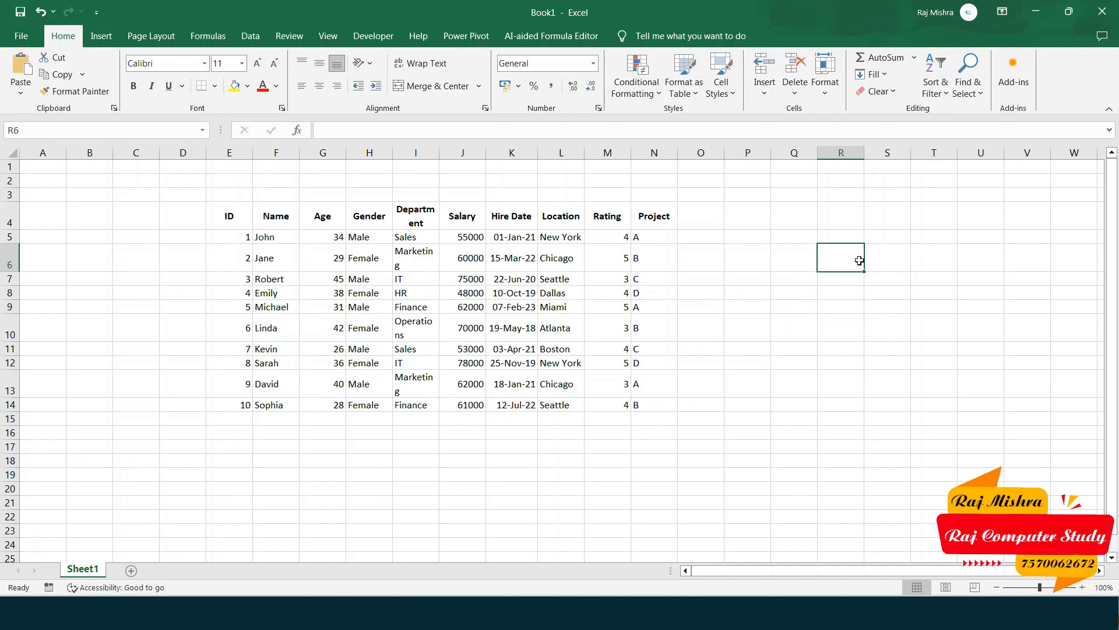
key("ctrl+a")
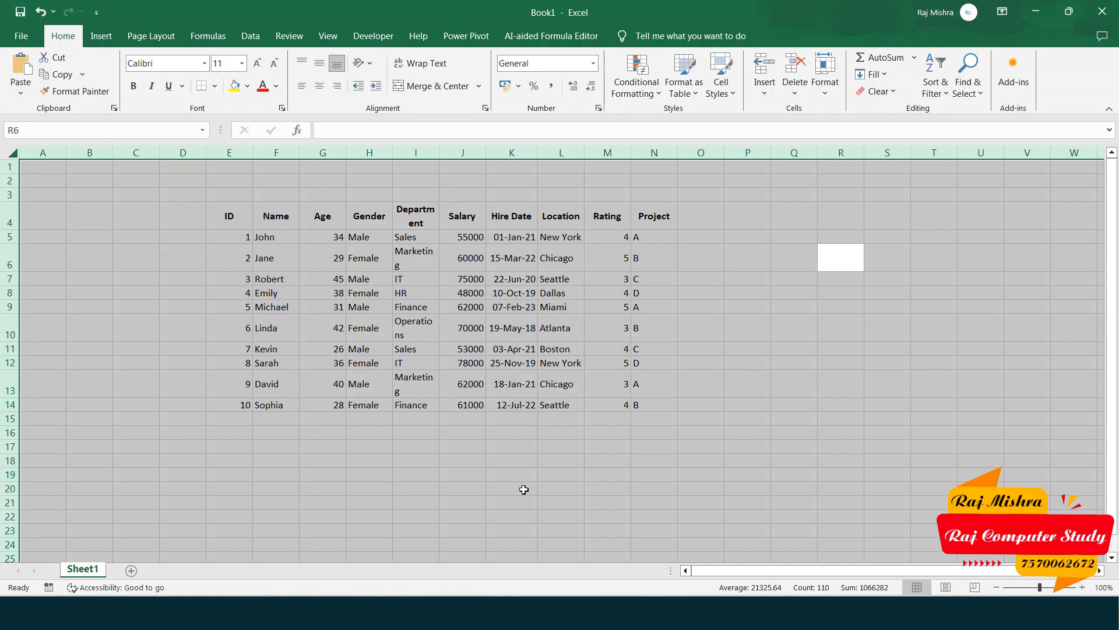
left_click(813, 256)
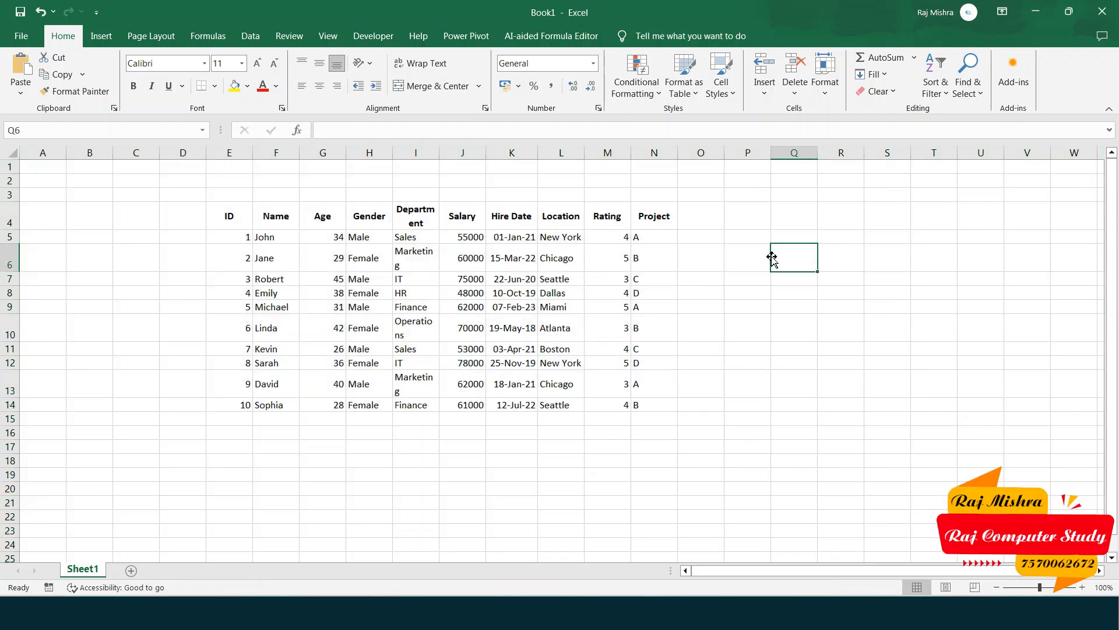
Step: Select the whole employee data range starting from a cell inside it, and clear the selection
left_click(296, 325)
left_click(512, 307)
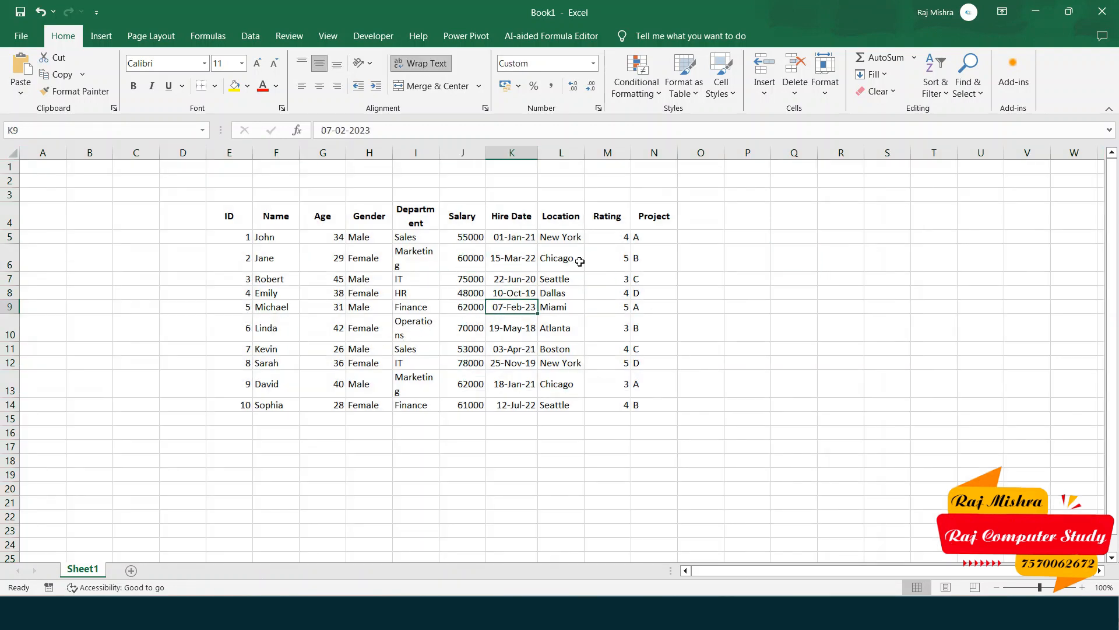
left_click(653, 236)
left_click(455, 376)
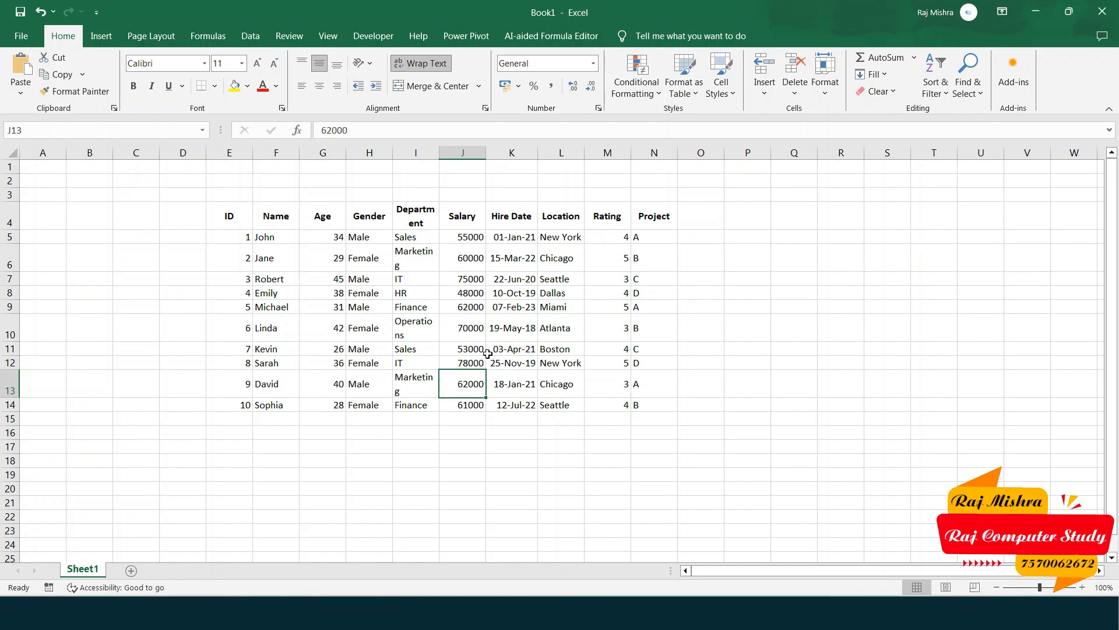
key("ctrl+a")
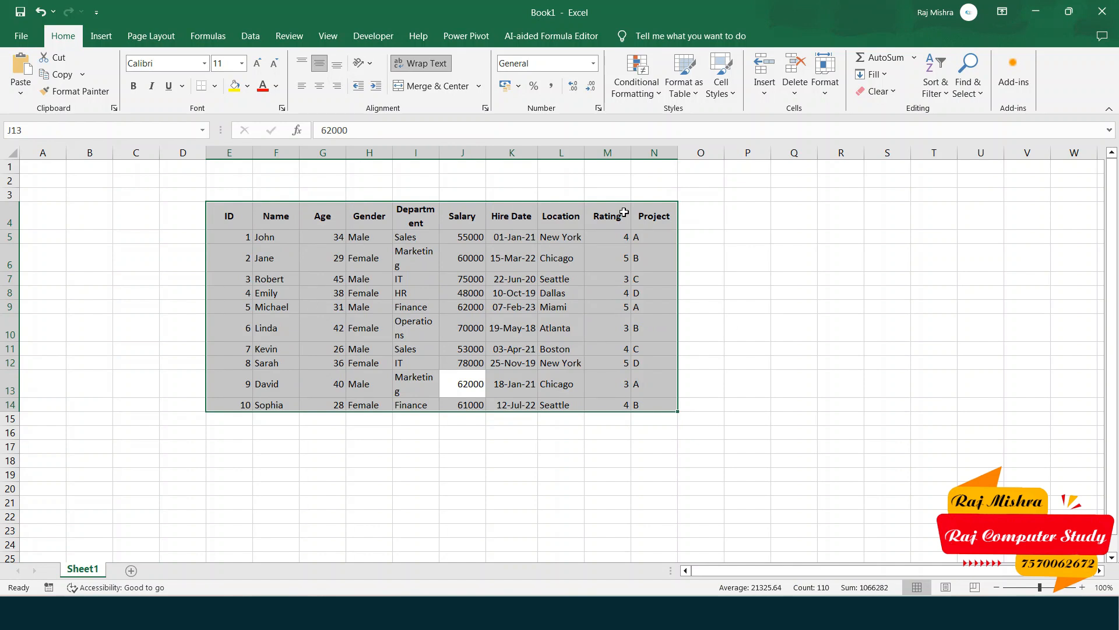
left_click(765, 290)
left_click(761, 346)
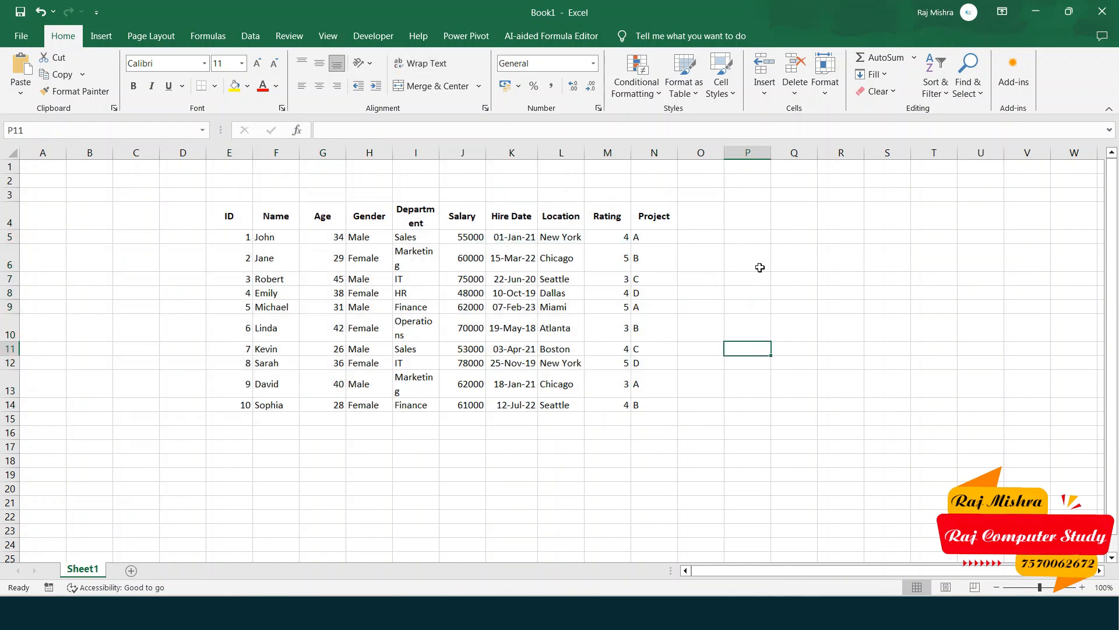
Step: Center the contents of the whole employee table, E4:N14, horizontally
left_click(757, 265)
left_click(402, 307)
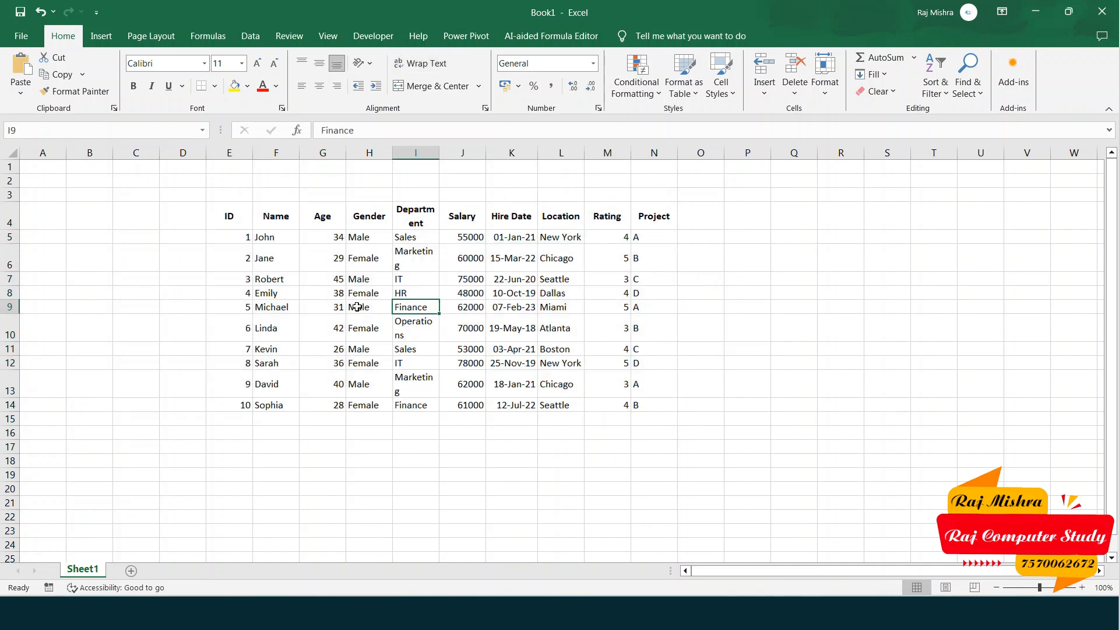
left_click(272, 327)
left_click(435, 292)
key("ctrl+a")
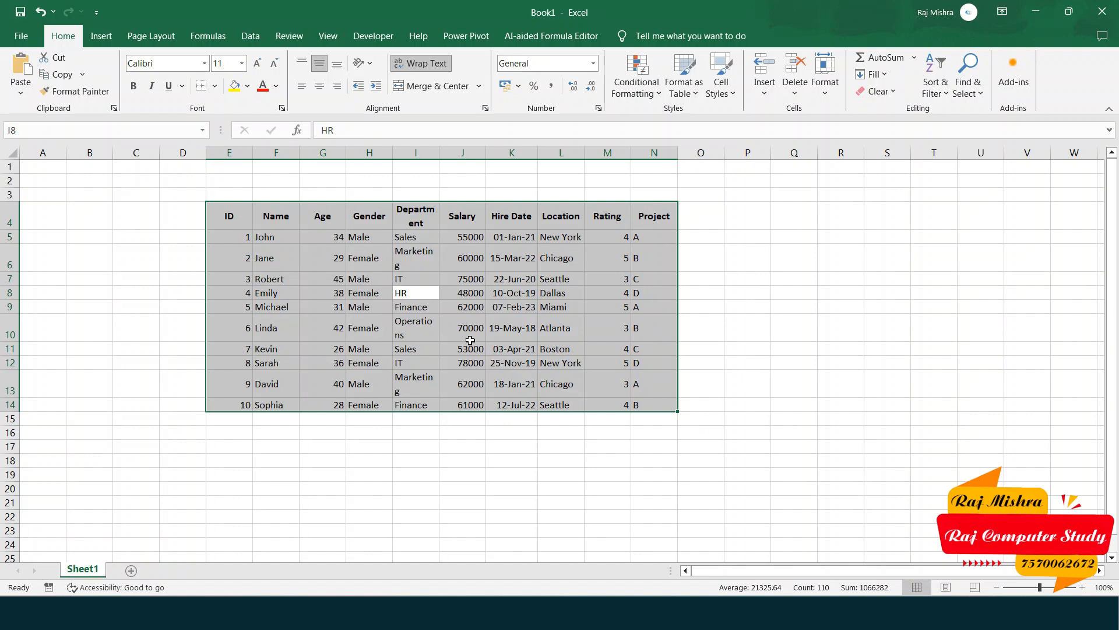
left_click(320, 87)
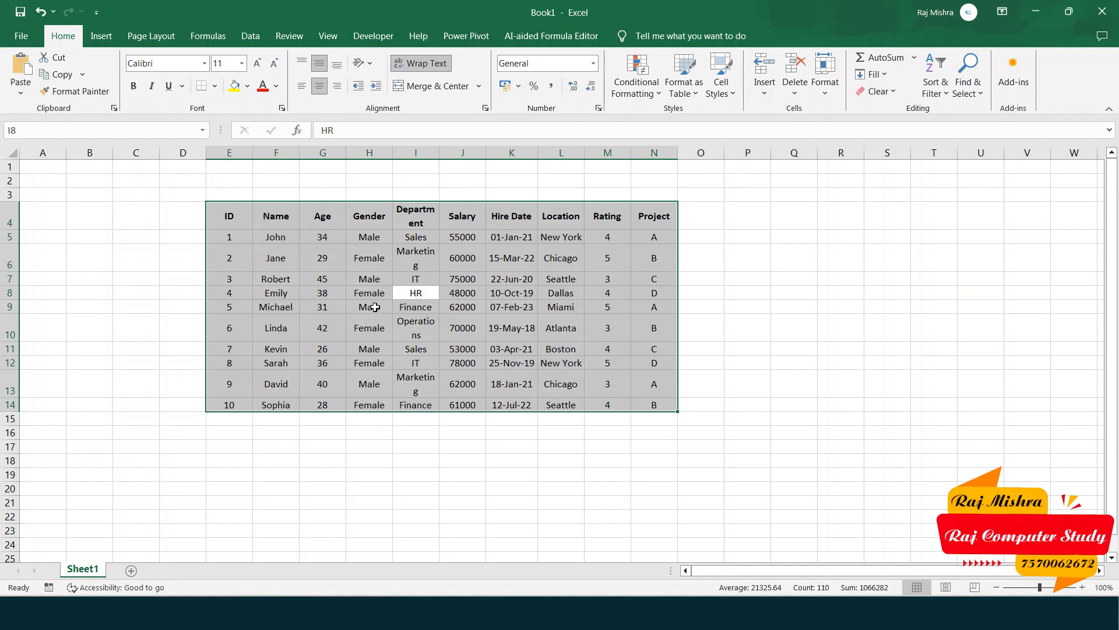
Step: Apply All Borders to the selected employee table and deselect it
left_click(215, 87)
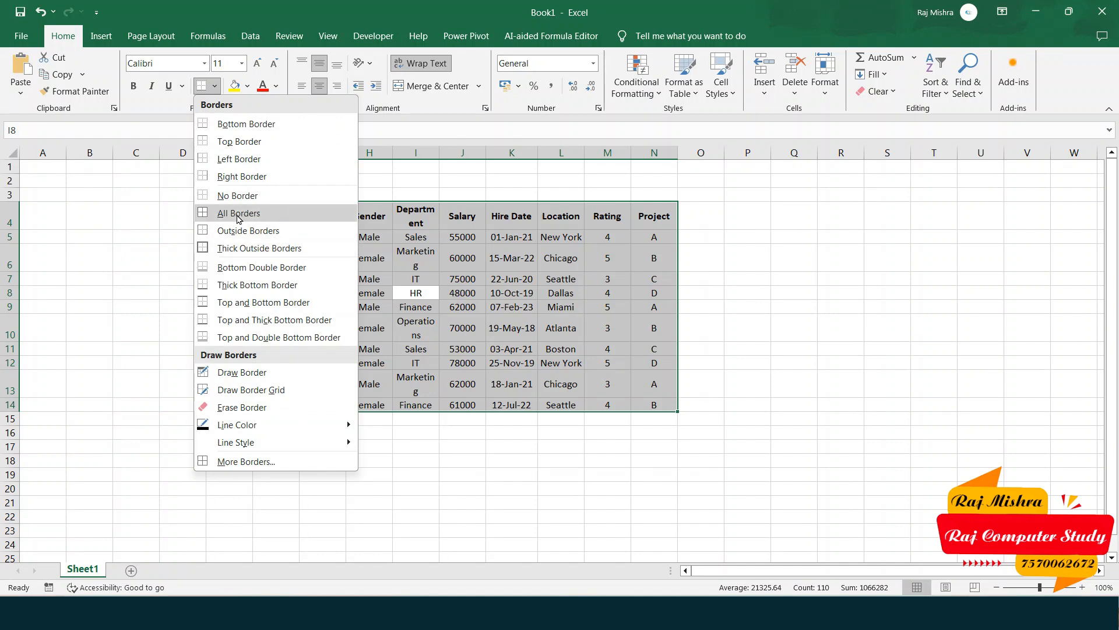
left_click(264, 214)
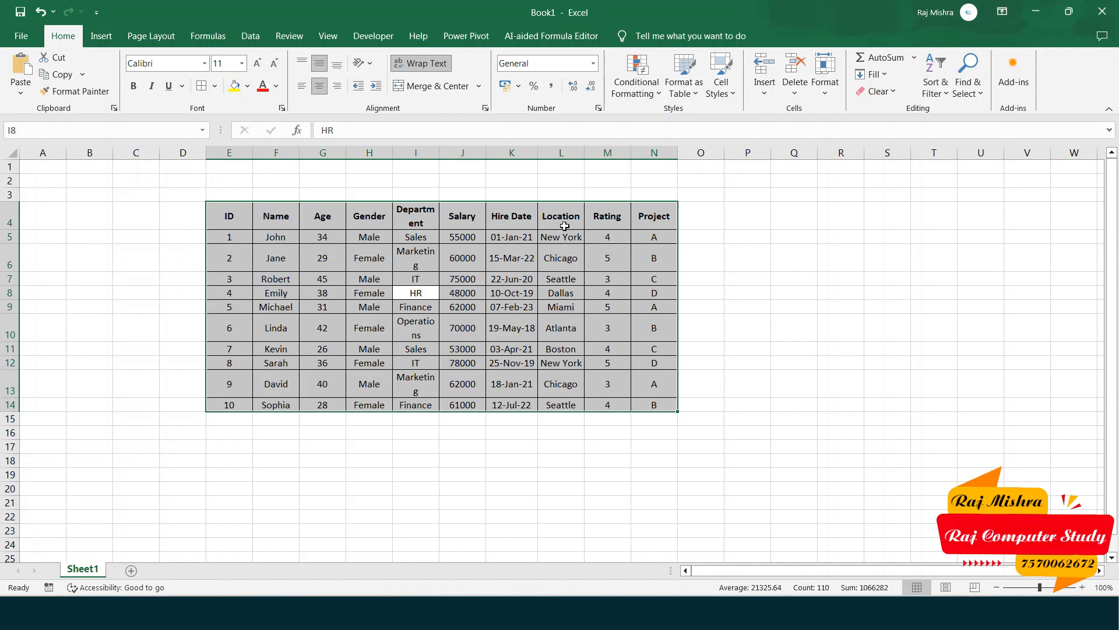
left_click(322, 247)
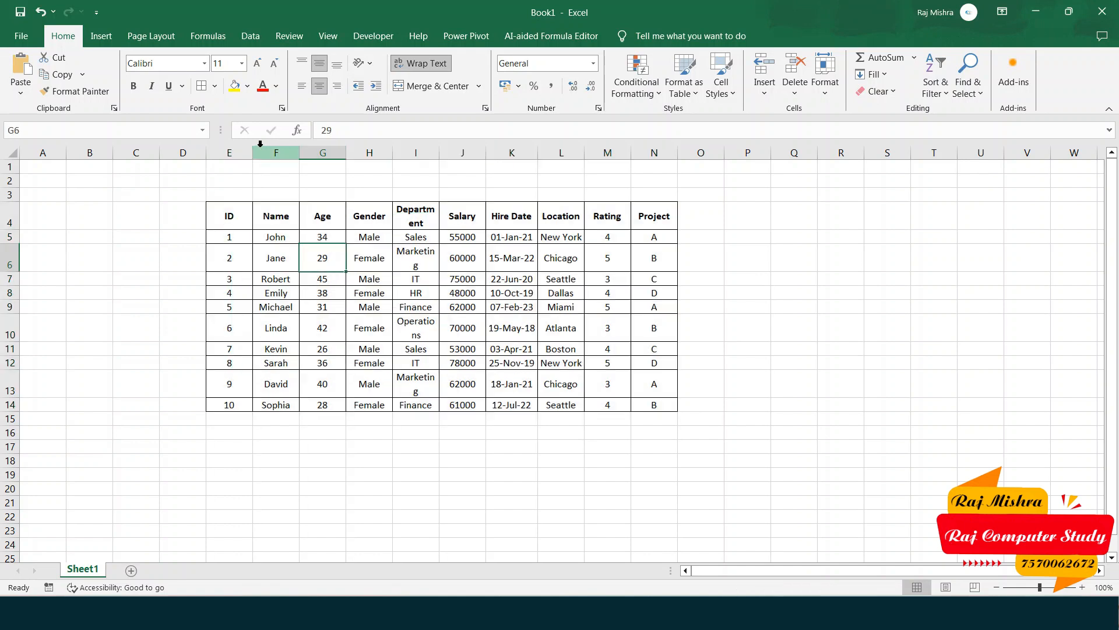
Step: Try widening the ID and Name columns one at a time, and undo both width changes
left_click_drag(250, 155, 337, 153)
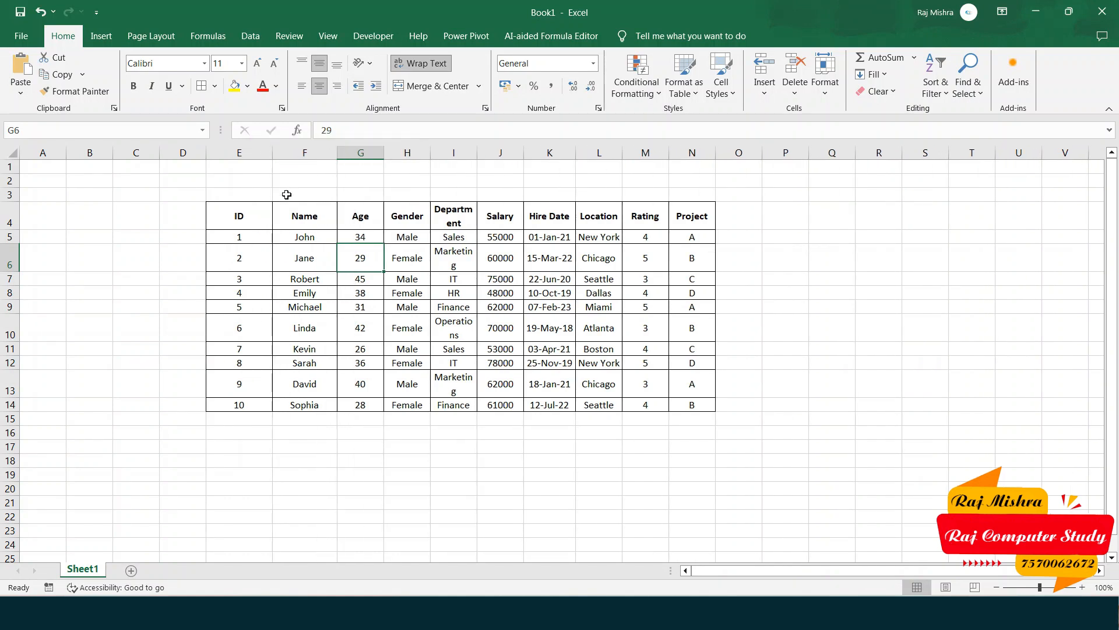
key("ctrl+z")
key("ctrl+z")
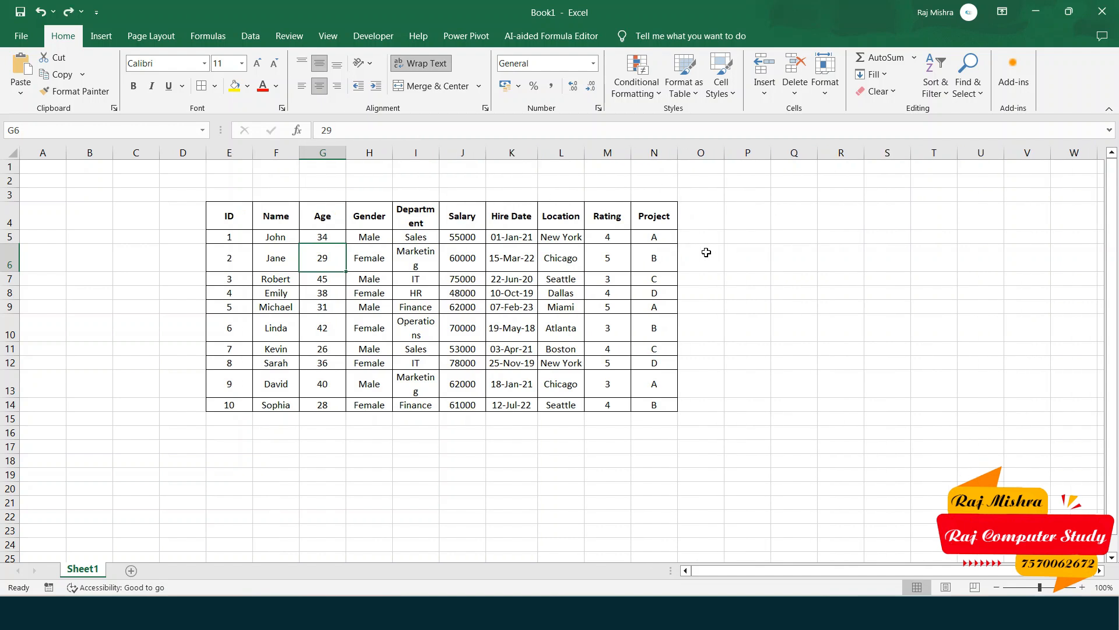
left_click_drag(229, 215, 654, 205)
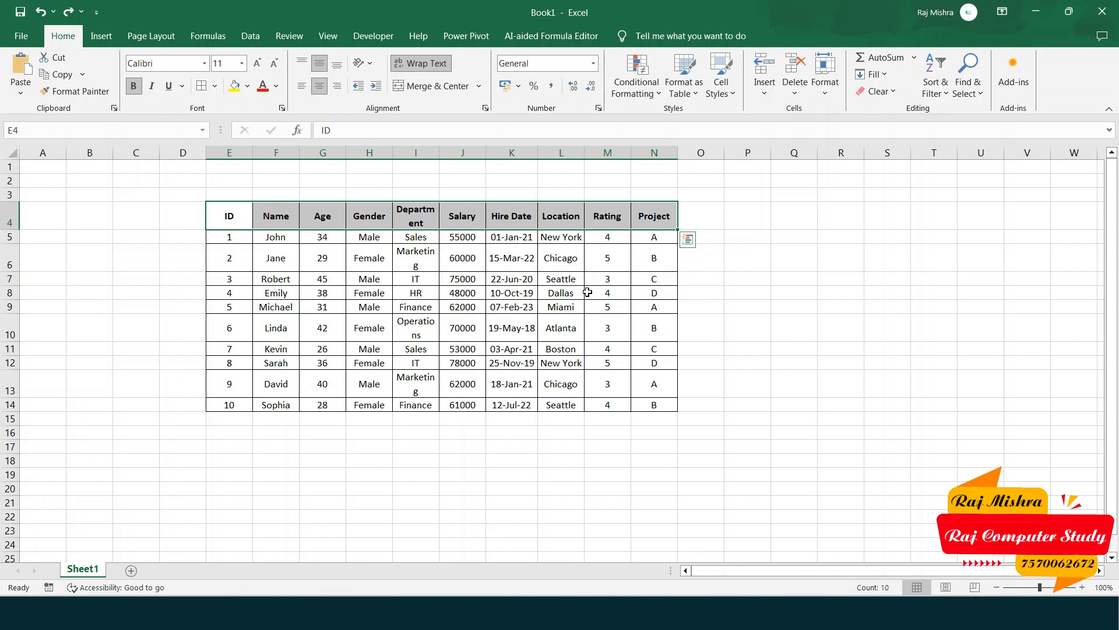
left_click(587, 292, "ctrl")
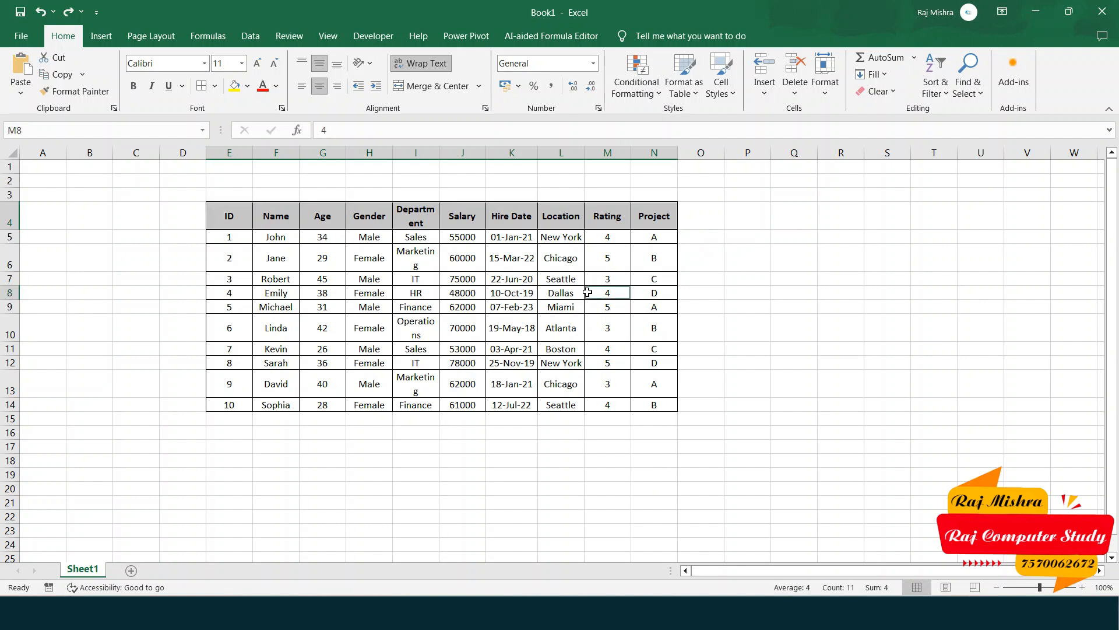
key("ctrl+space")
left_click(547, 280)
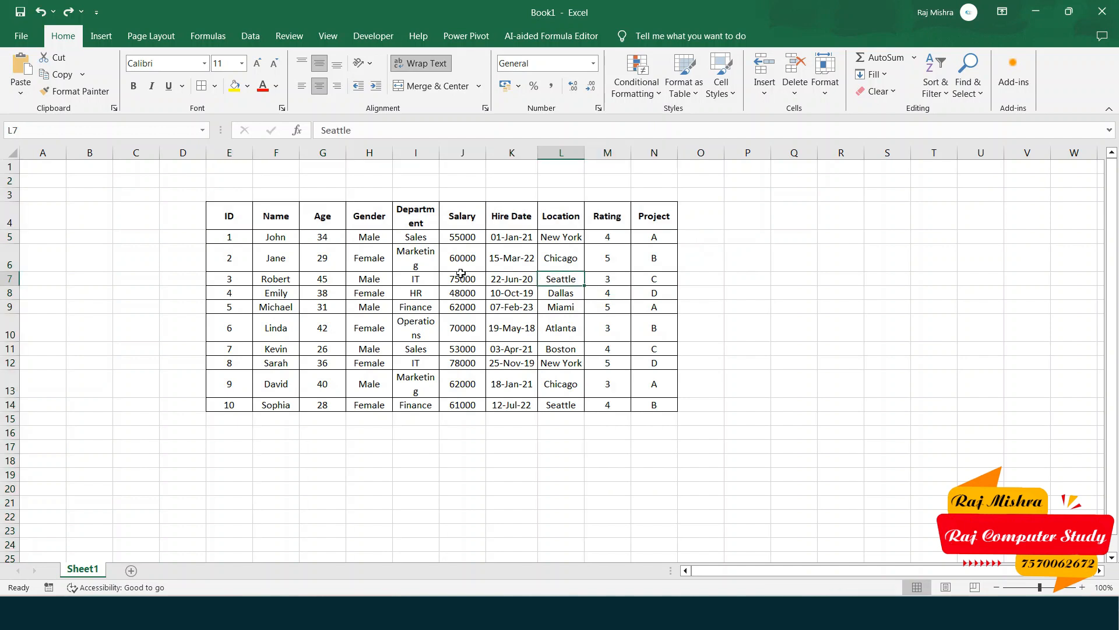
Step: Widen columns E through N together to one equal width that fits every header and entry on a single line
left_click_drag(231, 221, 667, 226)
key("ctrl+space")
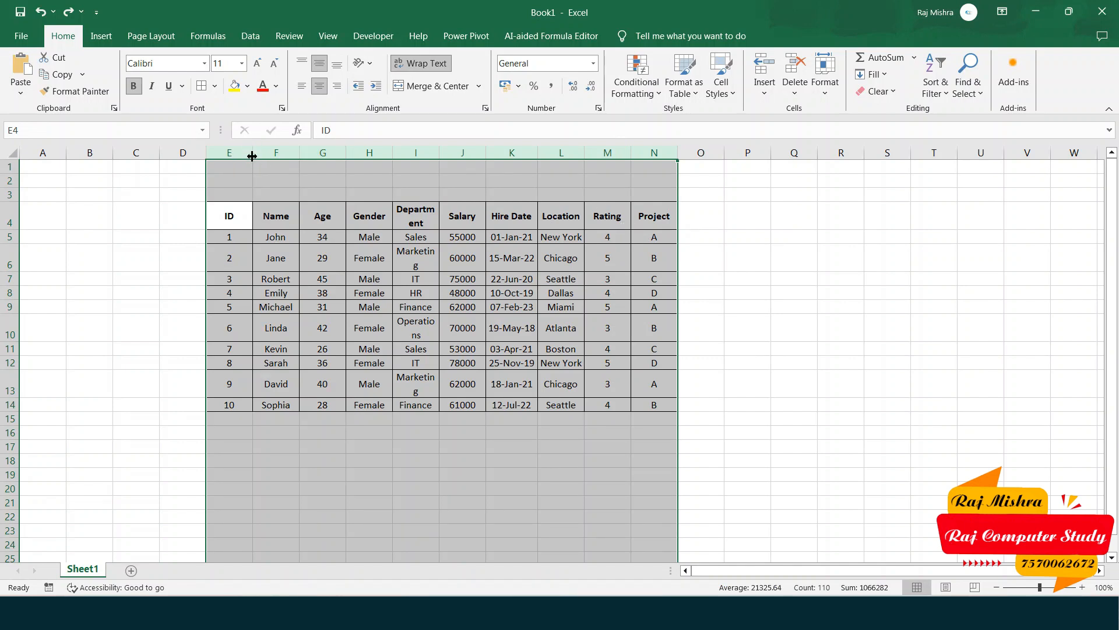
left_click_drag(253, 153, 272, 152)
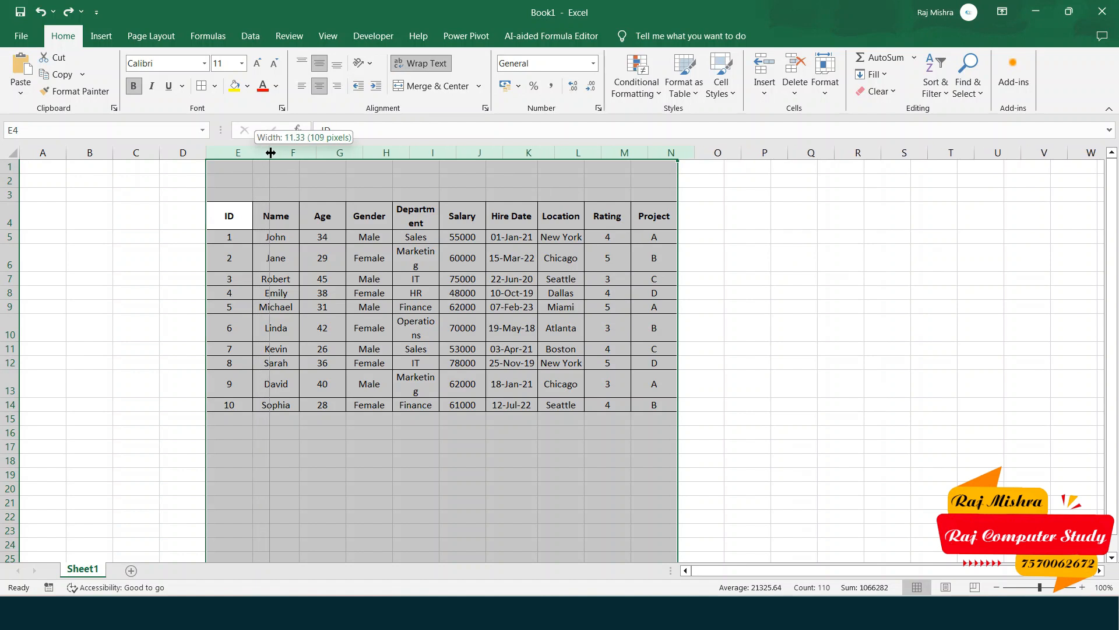
left_click_drag(271, 153, 274, 153)
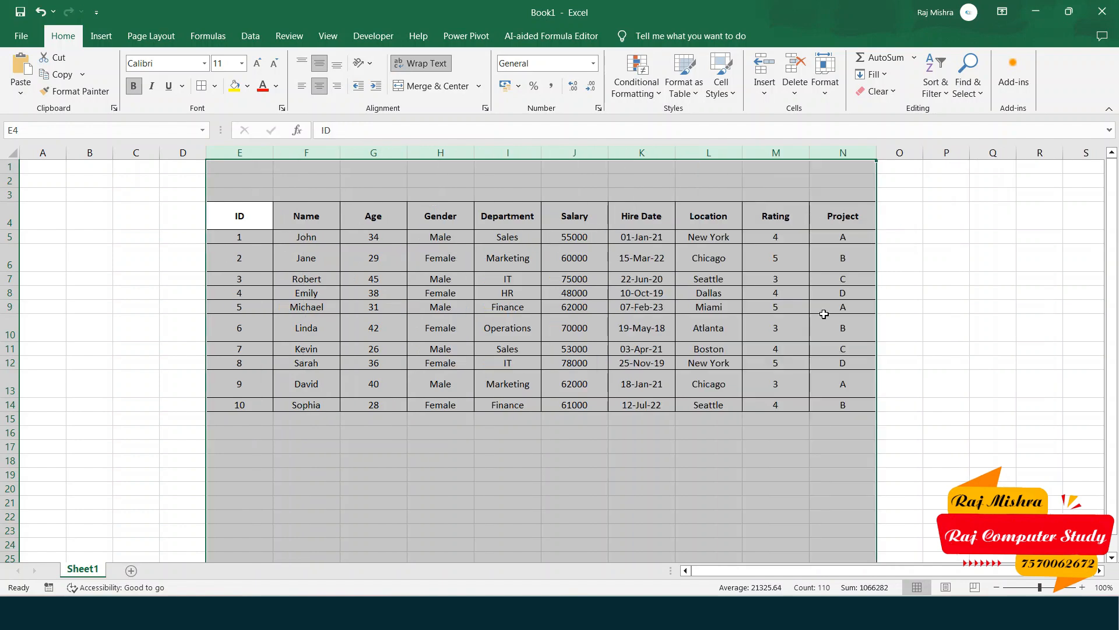
left_click(477, 267)
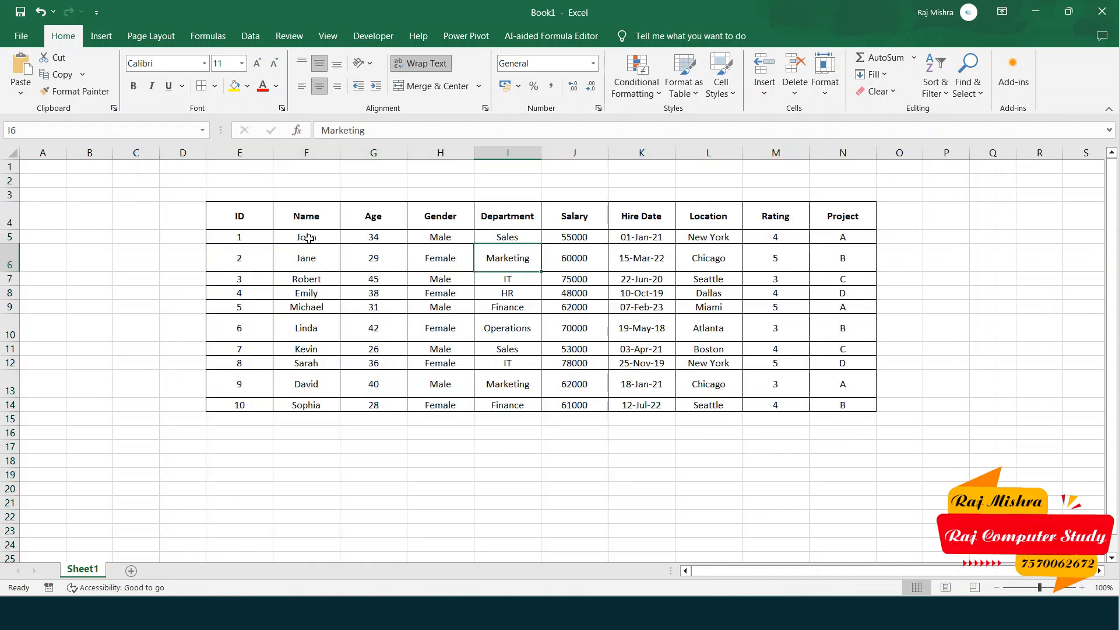
Step: Set table rows 4 through 14 together to one equal height, about twice that of a default row
left_click_drag(230, 219, 850, 404)
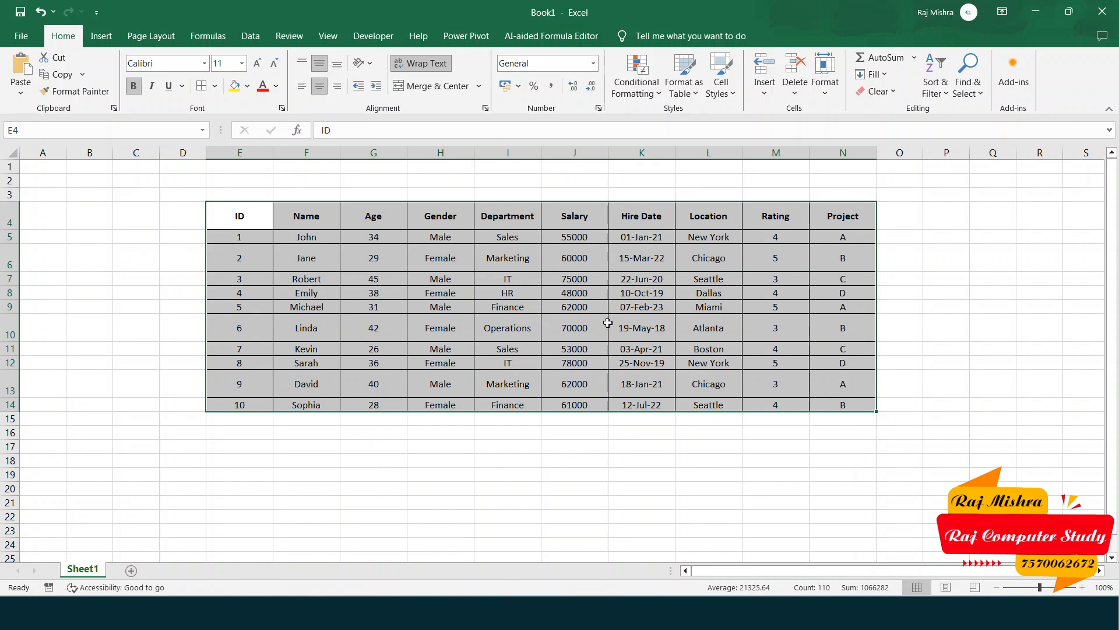
key("shift+space")
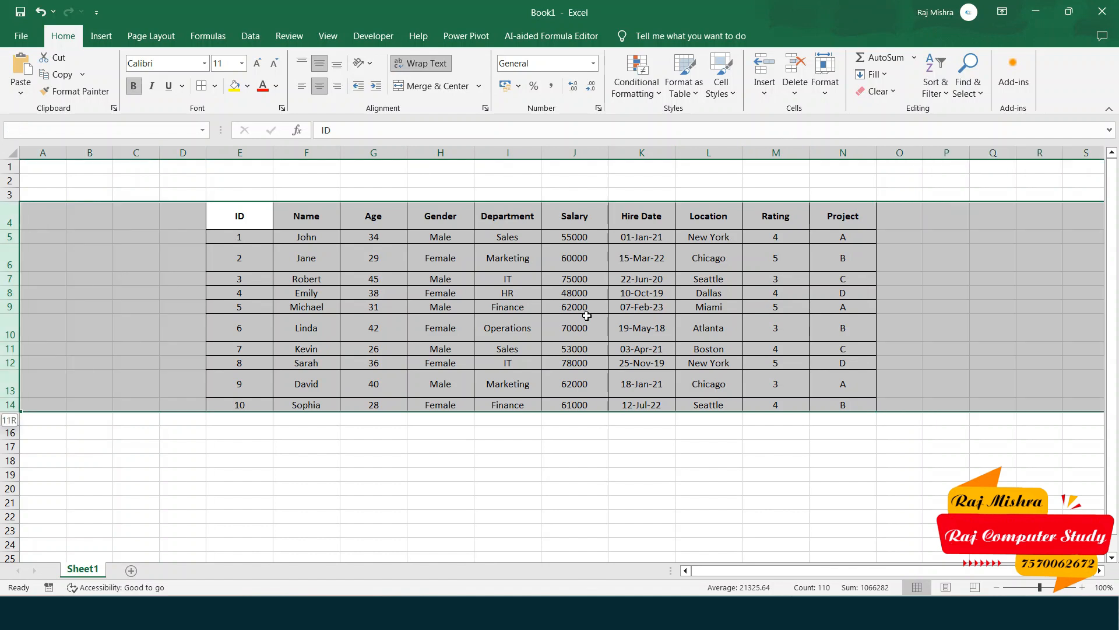
left_click_drag(9, 227, 9, 214)
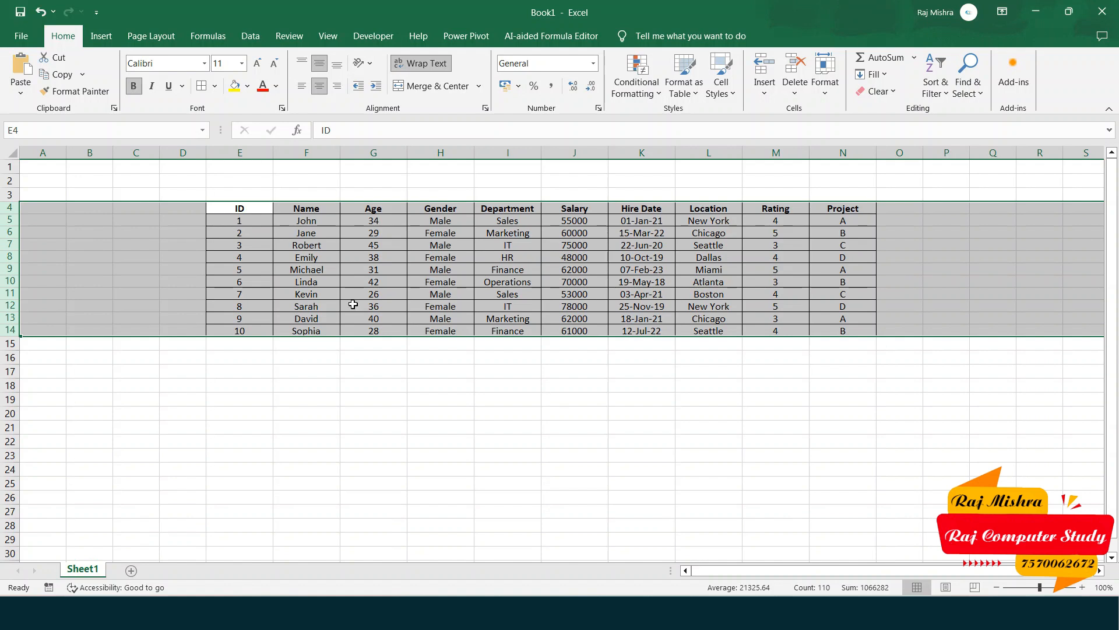
left_click_drag(11, 213, 12, 227)
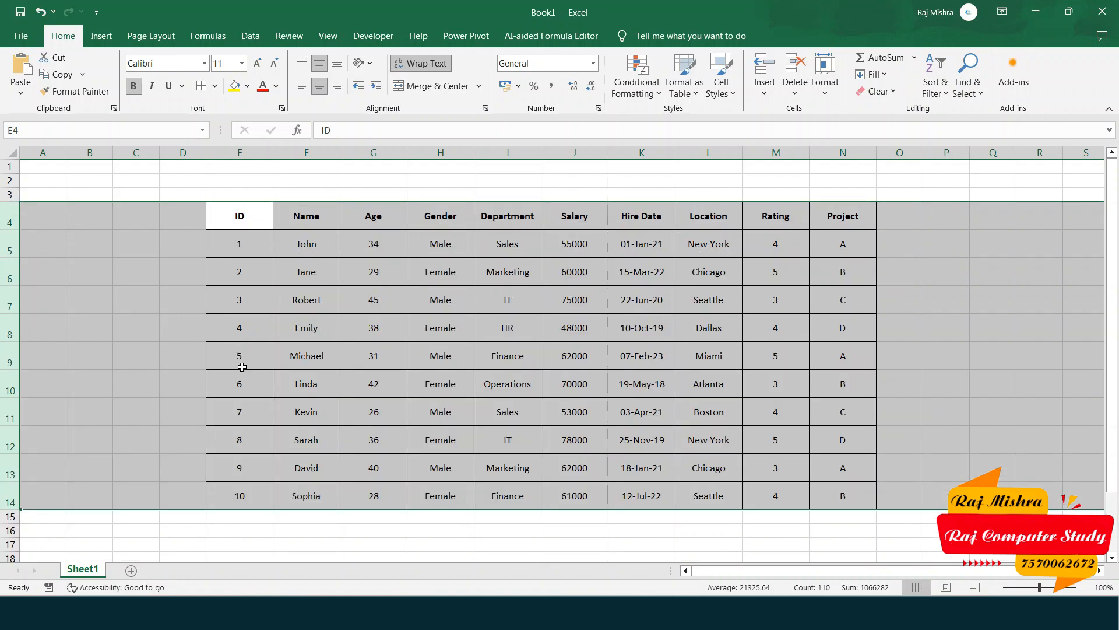
left_click(689, 457)
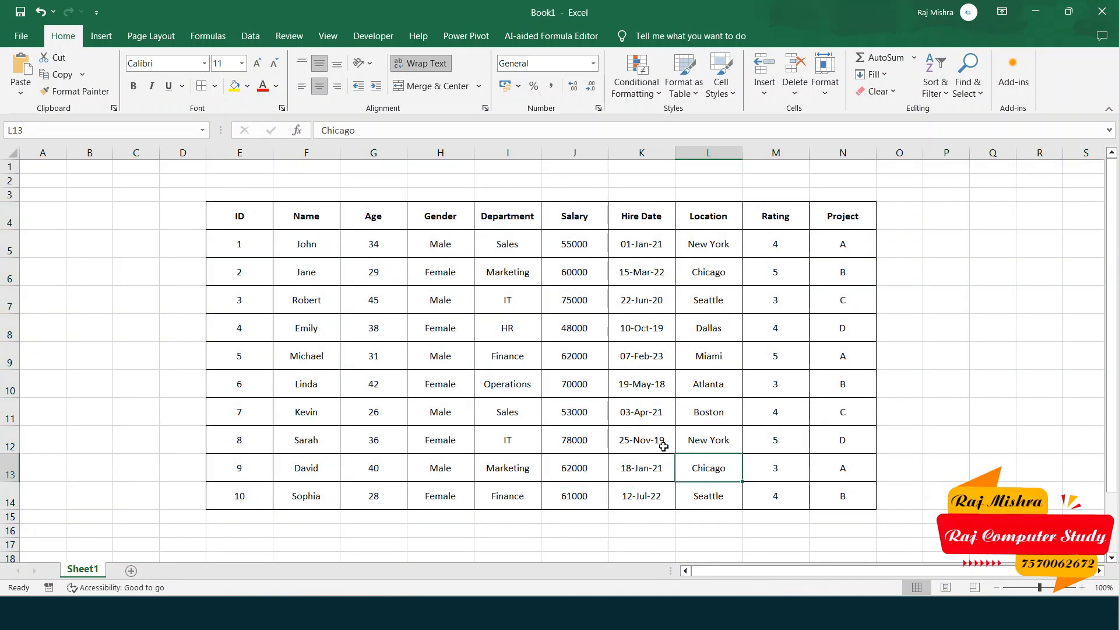
Step: Increase the font size of the entire employee table, headers included, to 16
mouse_move(236, 215)
left_mouse_down()
mouse_move(670, 274)
mouse_move(824, 455)
mouse_move(810, 510)
left_mouse_up()
left_click(257, 63)
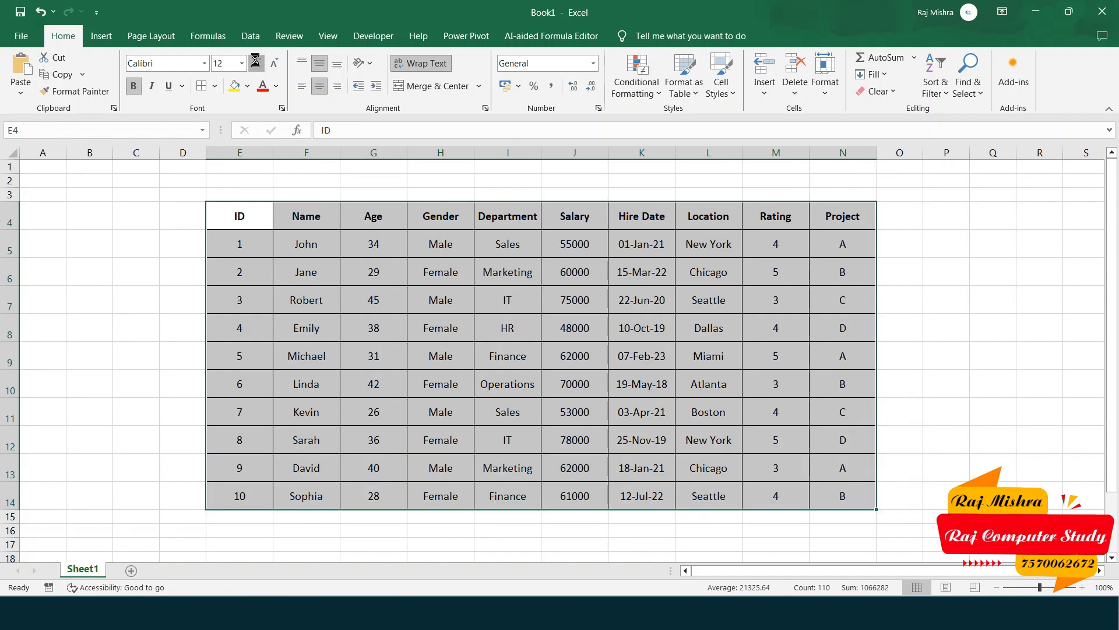
left_click(257, 63)
left_click(257, 63)
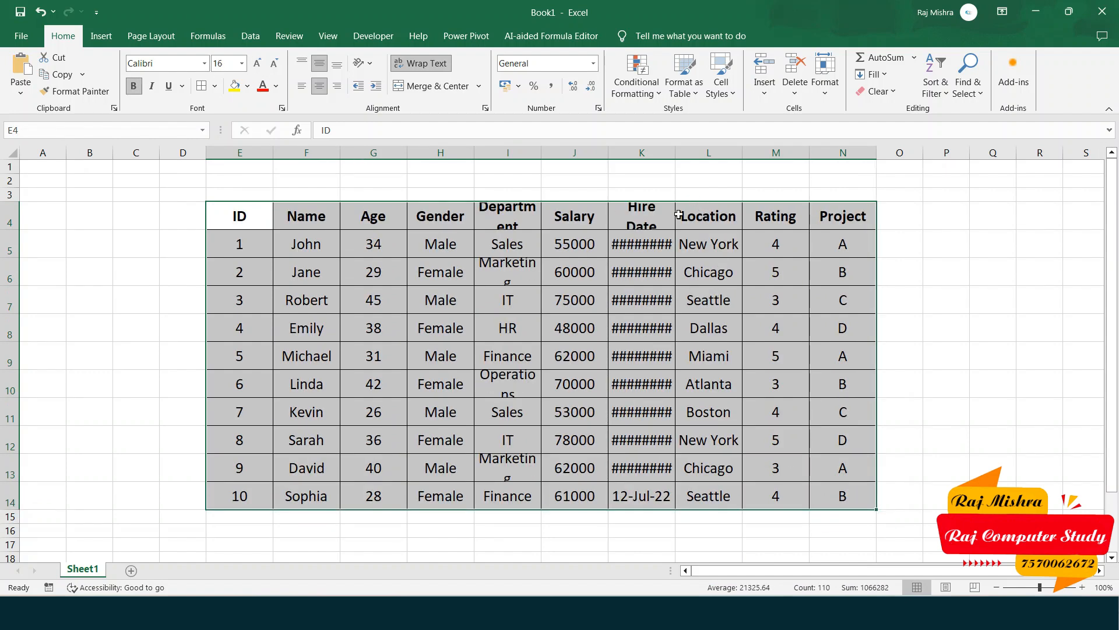
left_click(594, 233)
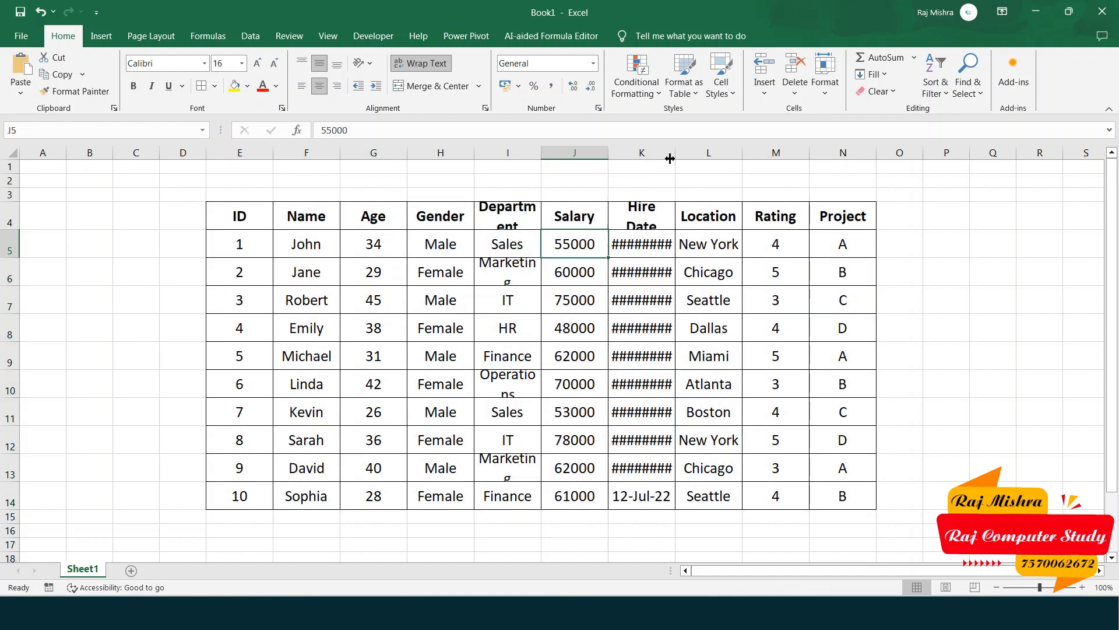
Step: Widen the Department and Hire Date columns so every entry shows in full on a single line
left_click_drag(675, 152, 717, 152)
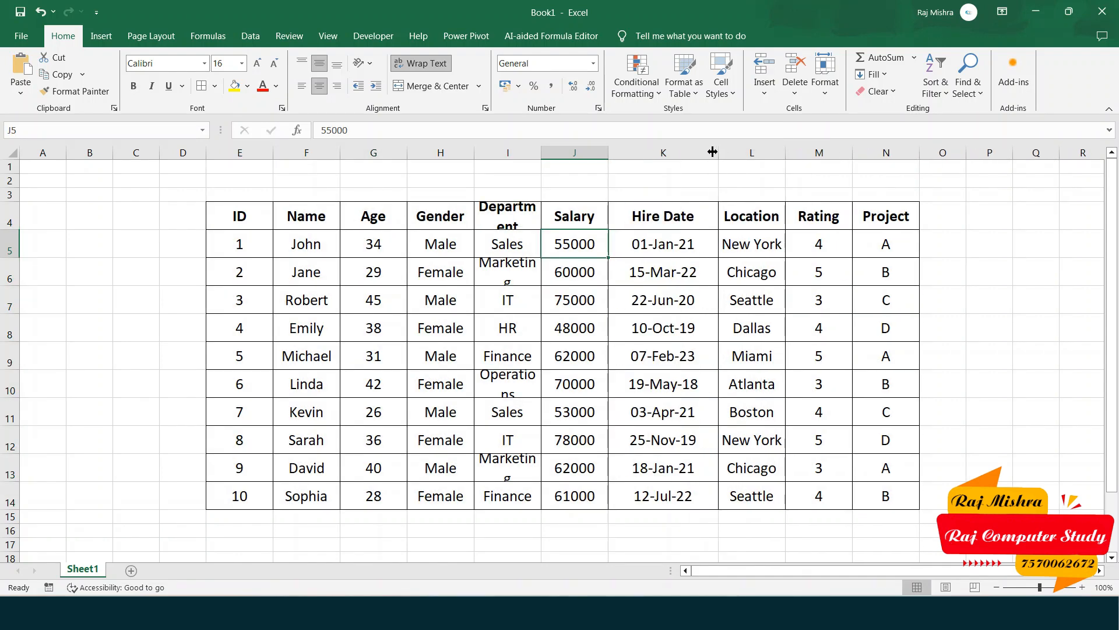
left_click(645, 310)
left_click_drag(541, 153, 569, 155)
left_click_drag(746, 162, 706, 149)
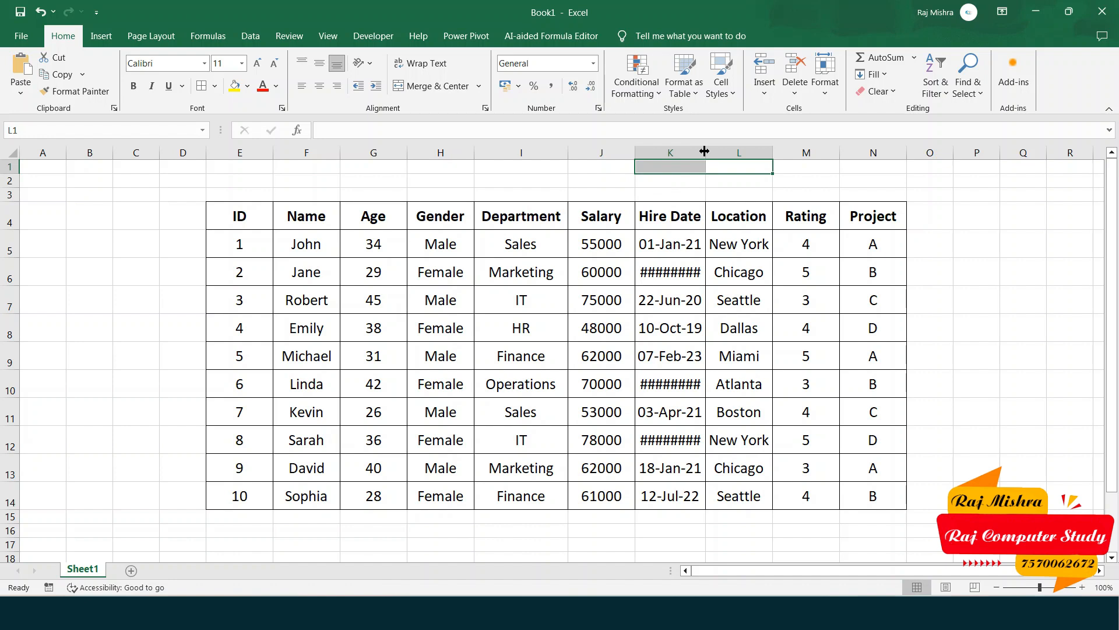
left_click_drag(704, 151, 741, 151)
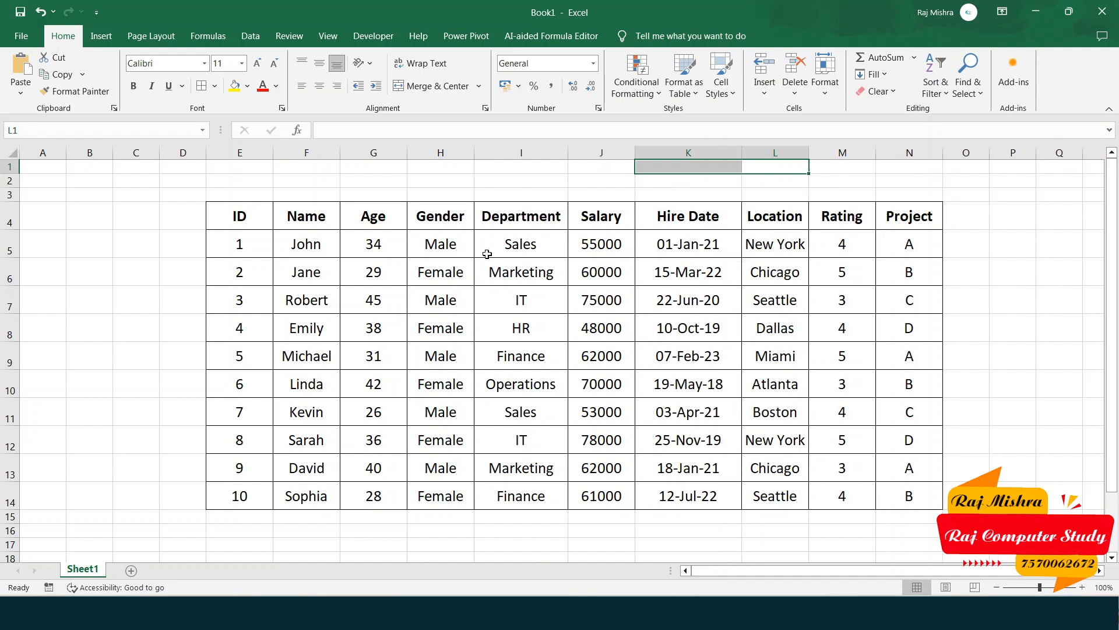
Step: Fill the table's header row from ID through Project with yellow and deselect it
left_click_drag(252, 213, 910, 217)
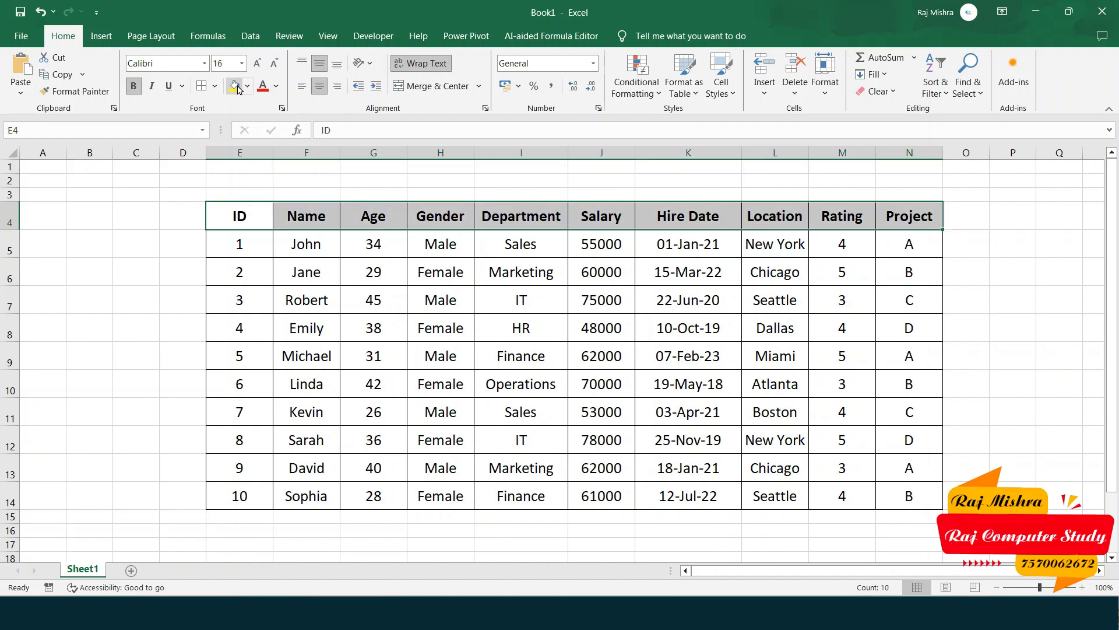
left_click(237, 88)
left_click(365, 295)
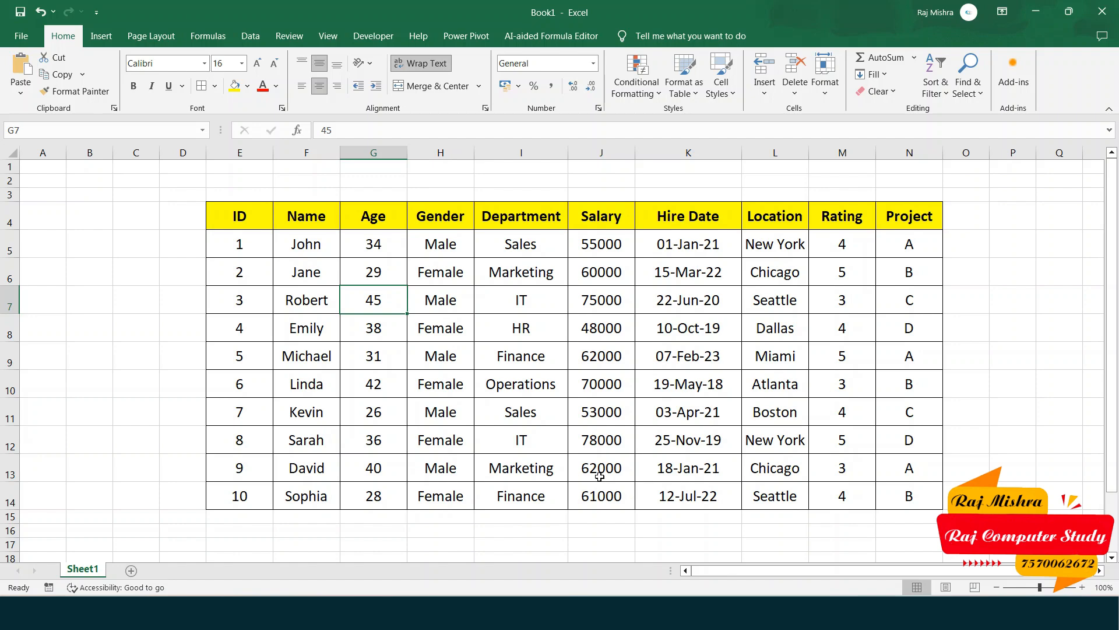
Step: List the function names DGET, DSUM, DCOUNT, DMIN and DMAX down cells P5 to P9
scroll(600, 477, "down", 3)
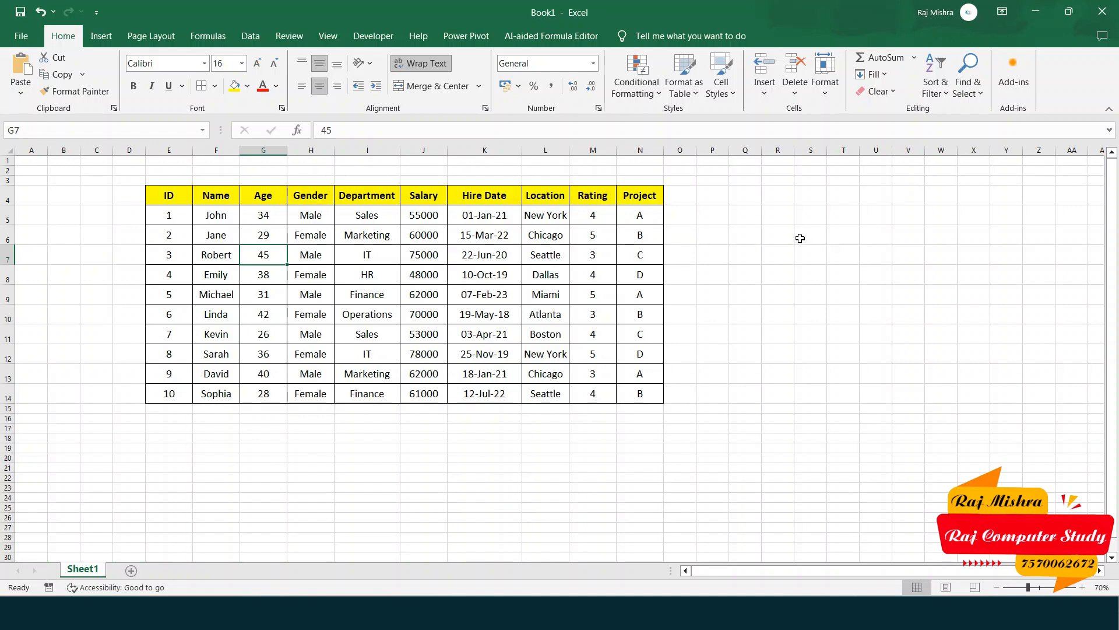
left_click(824, 214)
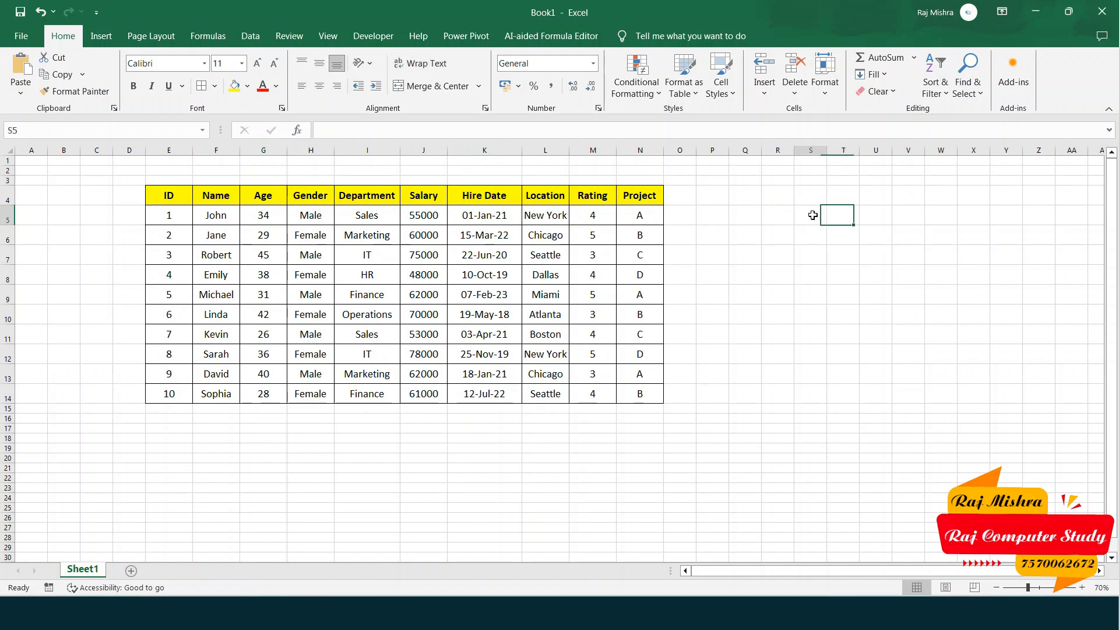
scroll(799, 241, "up", 2, "ctrl")
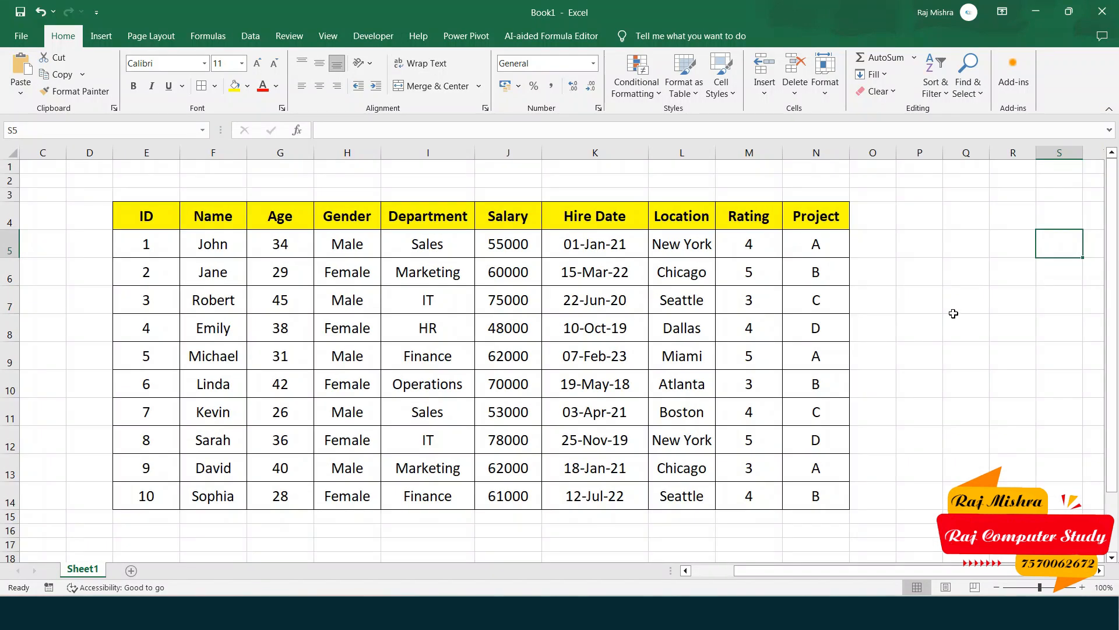
left_click_drag(985, 568, 985, 567)
left_click(927, 249)
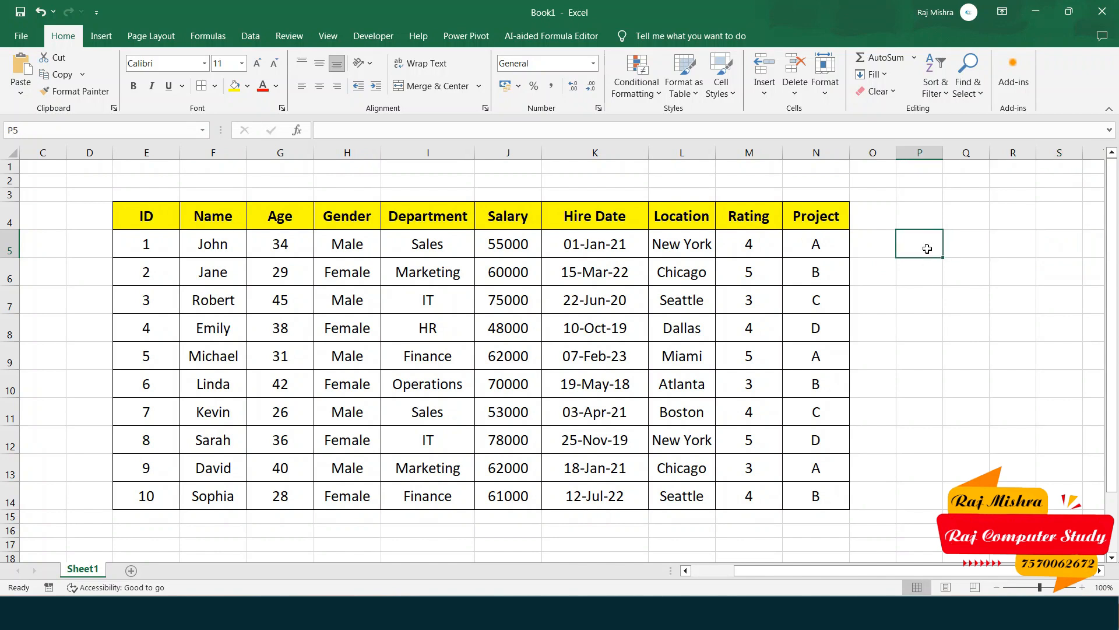
type("DGET")
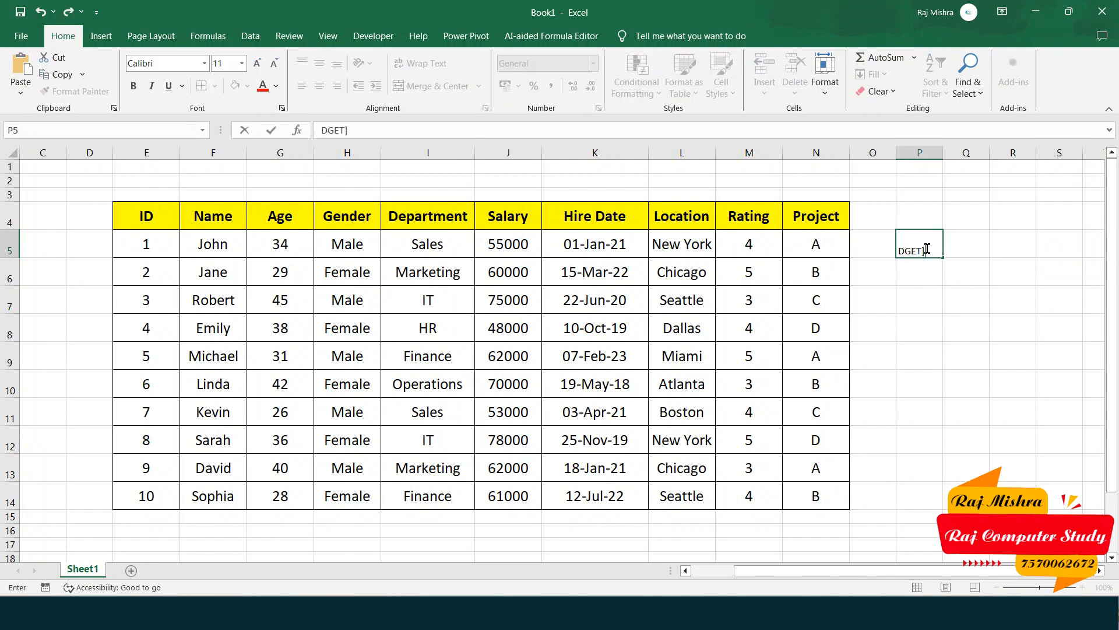
key("Return")
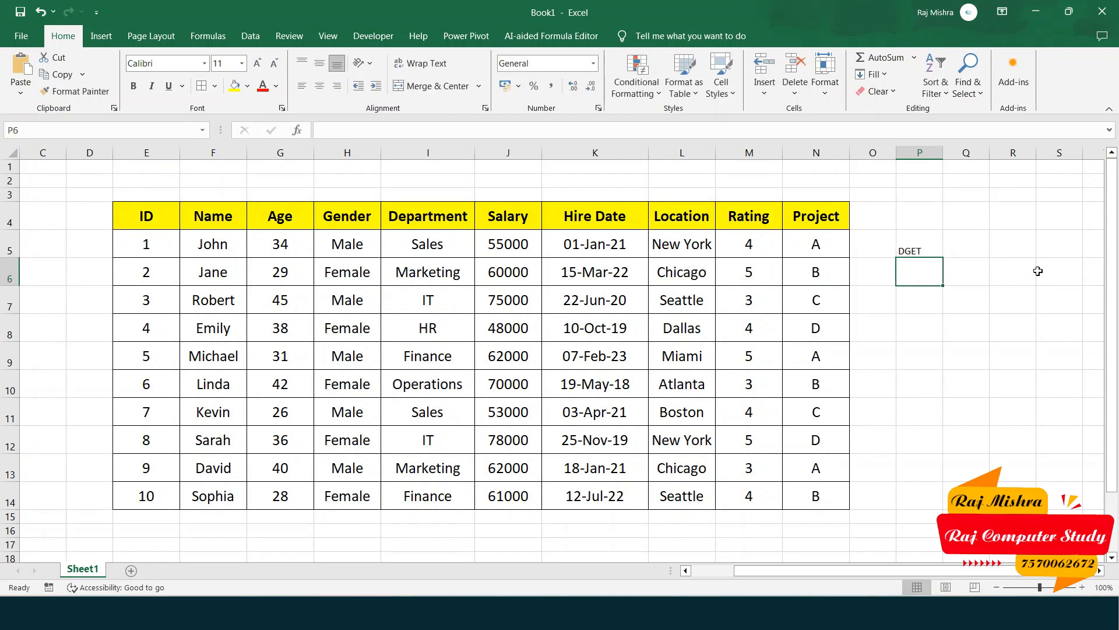
type("DSUM")
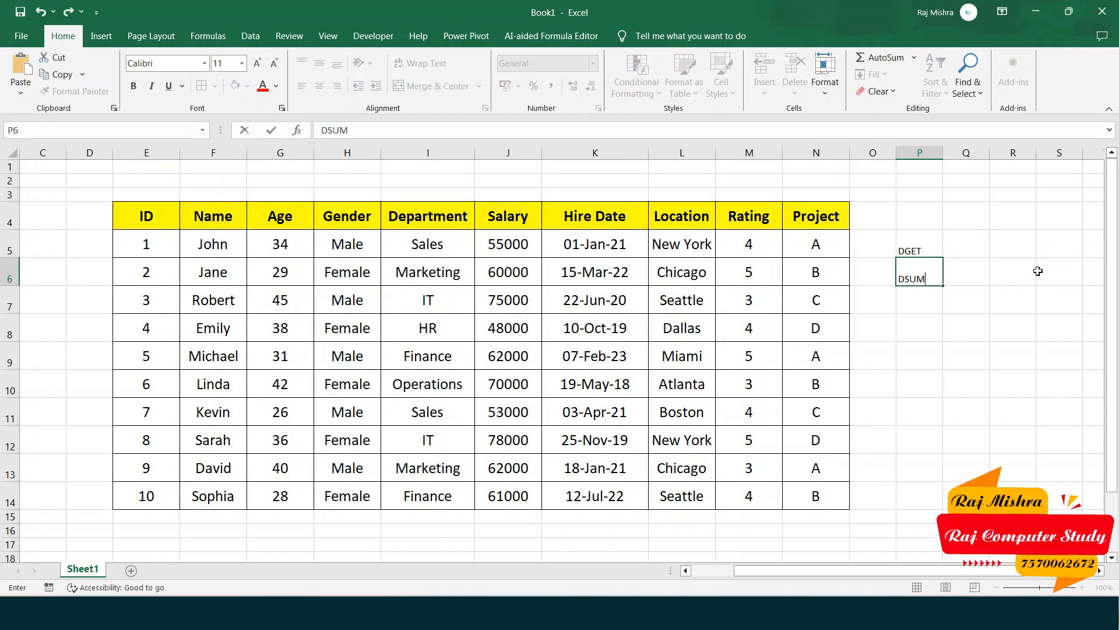
key("Return")
type("D")
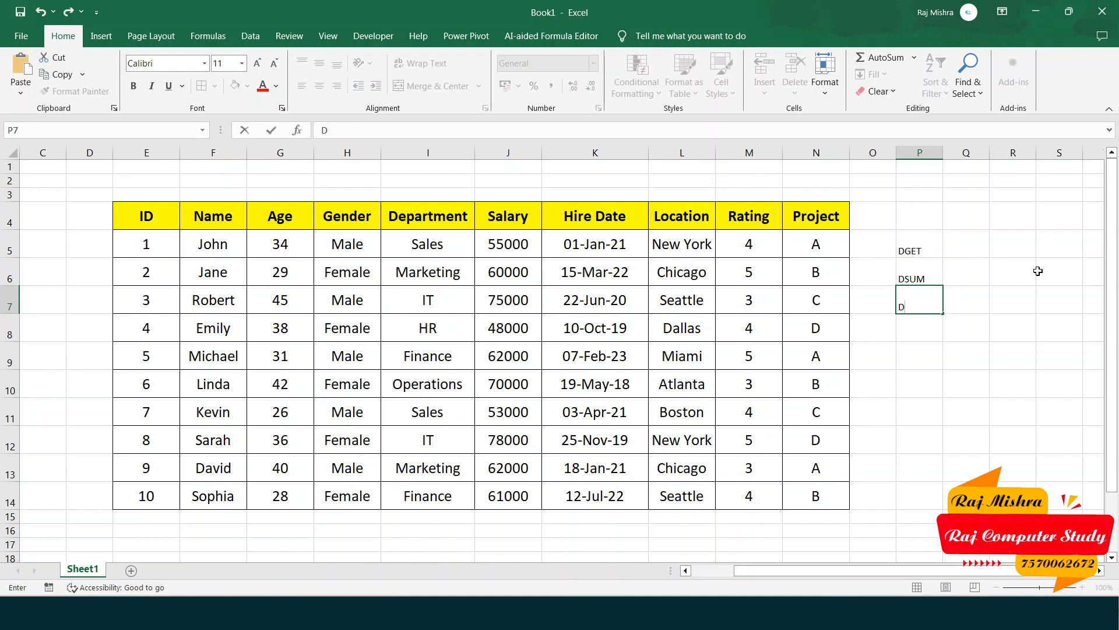
type("COUNT")
key("Return")
type("DMIN")
key("Return")
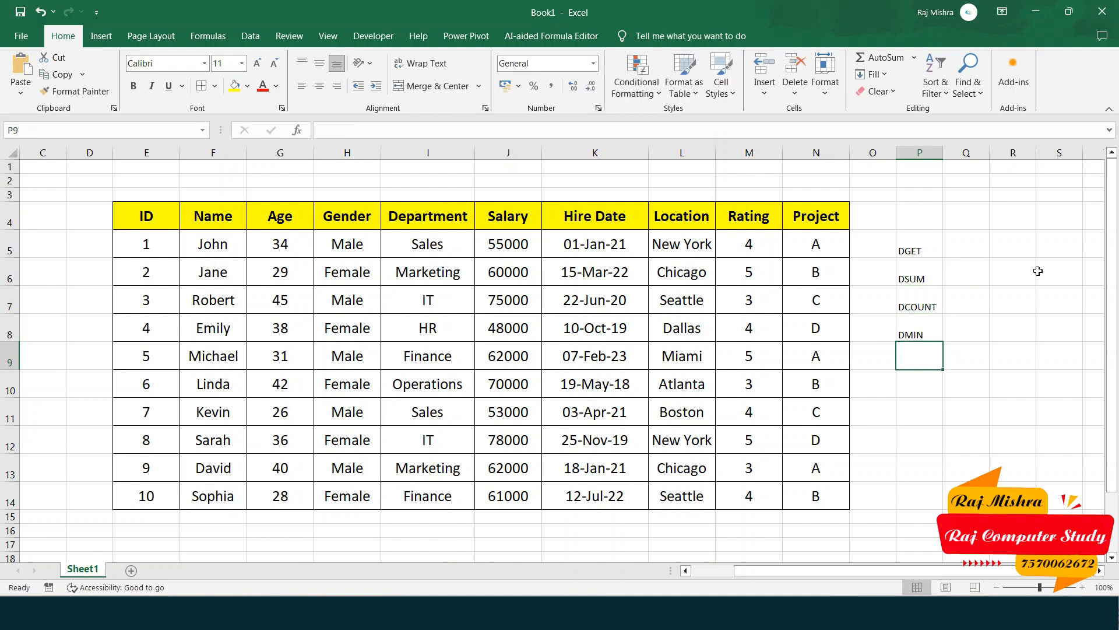
type("DMAX")
key("Return")
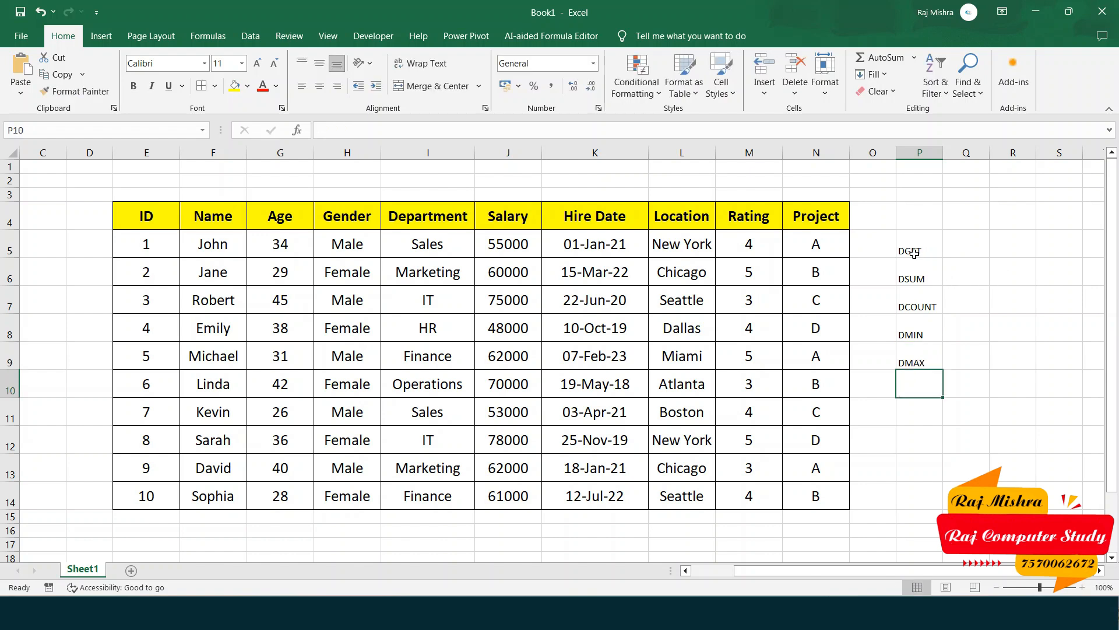
left_click_drag(914, 253, 924, 352)
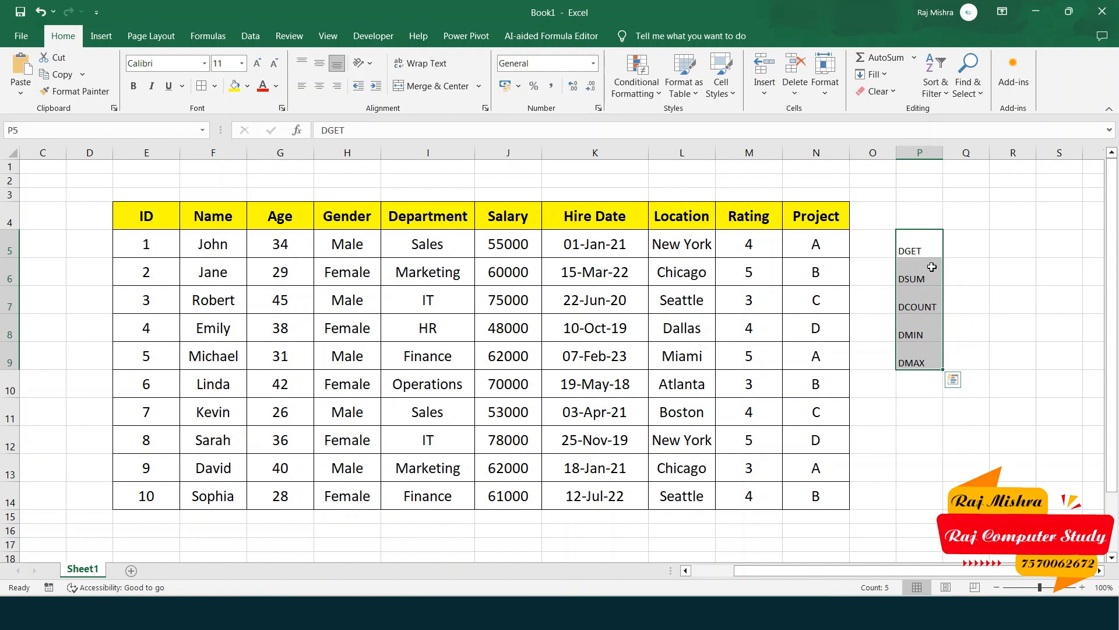
left_click(976, 255)
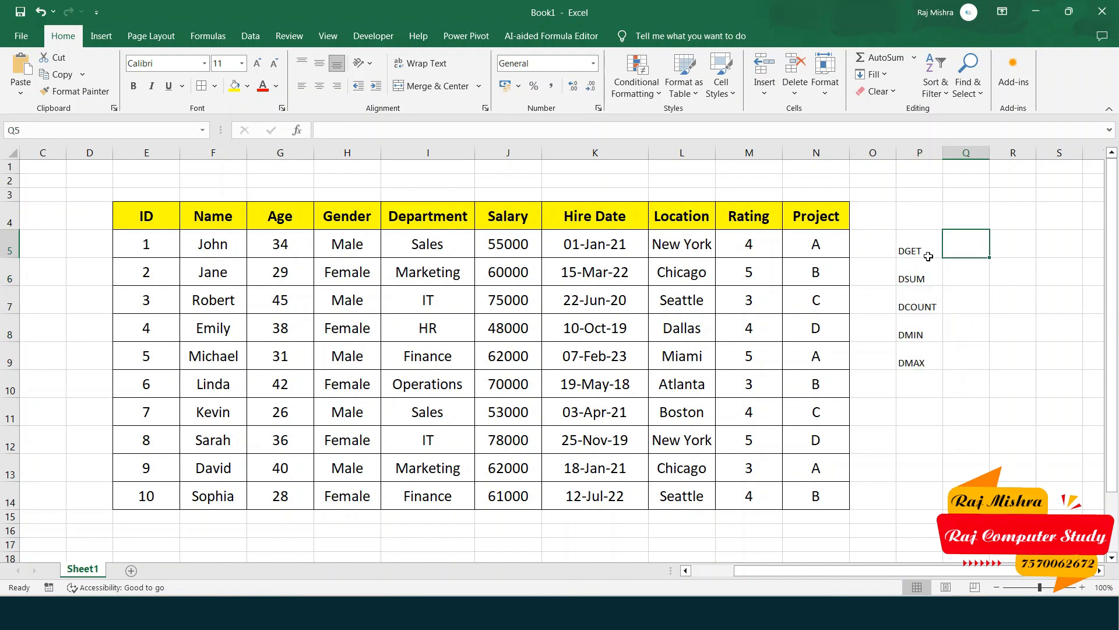
left_click_drag(928, 256, 935, 376)
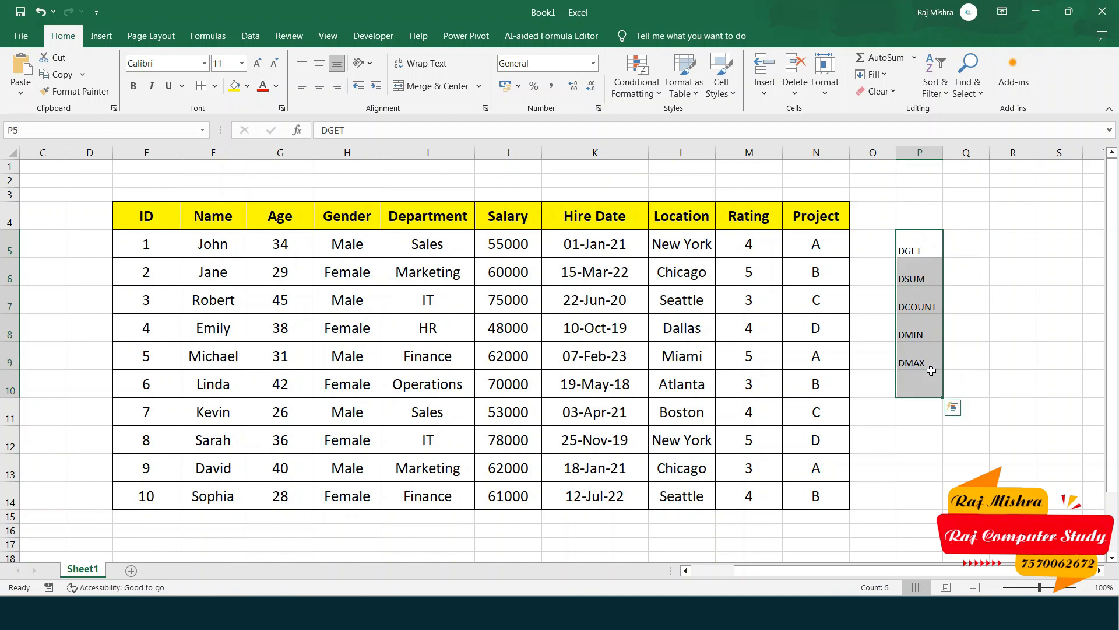
Step: Widen column Q slightly and enter VLOOKUP in Q5 and HLOOKUP in R5, beside the DGET label
left_click(986, 239)
left_click_drag(989, 153, 1005, 152)
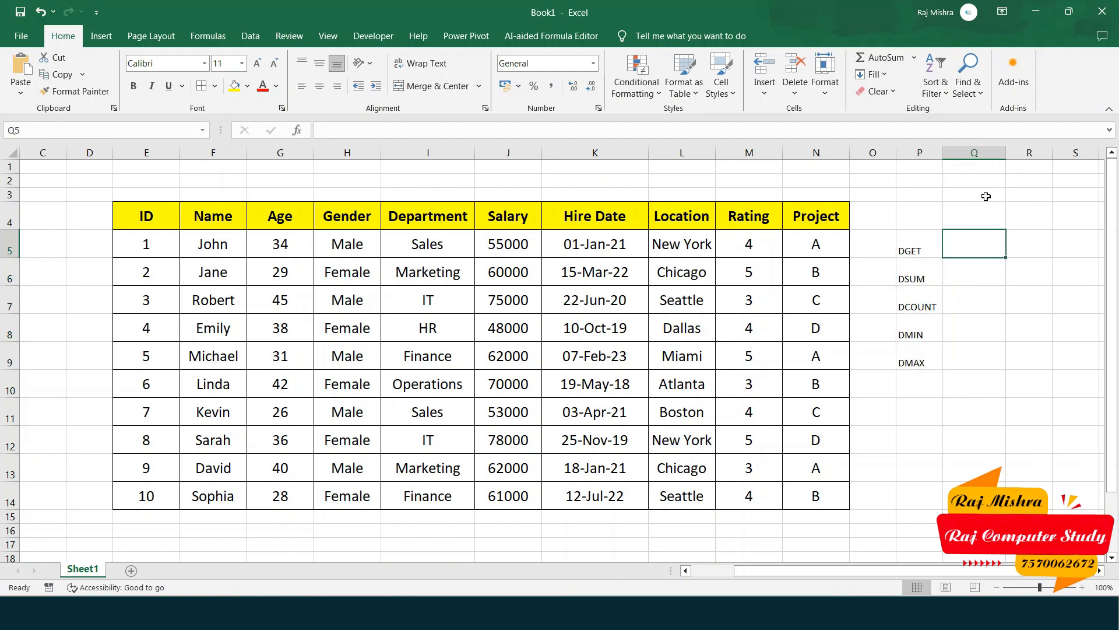
type("VLOOKUP")
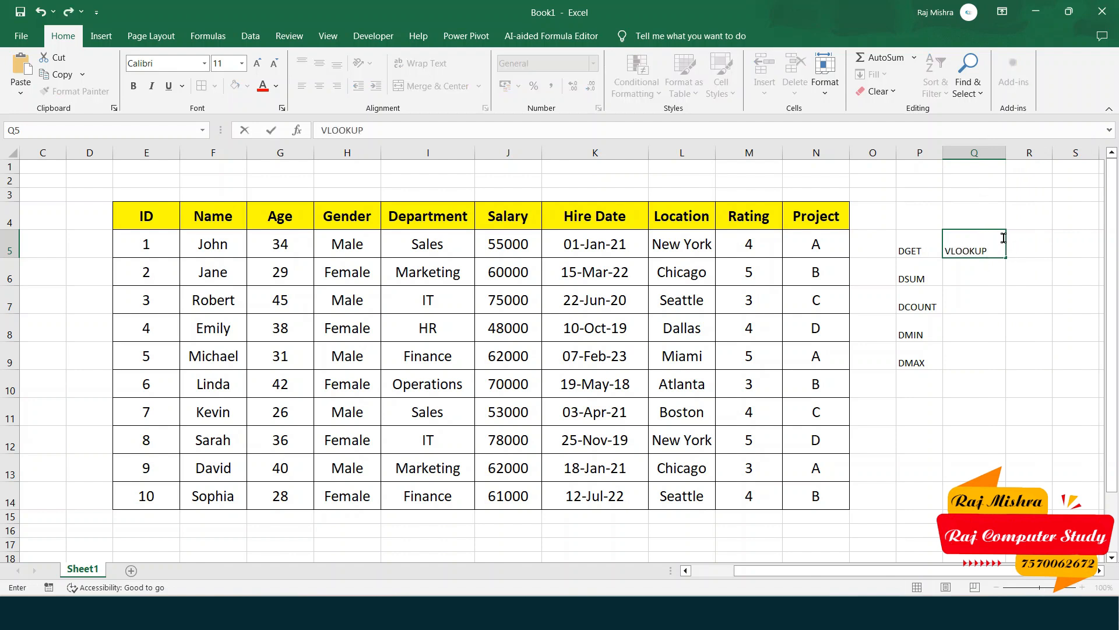
left_click(1031, 252)
type("HL")
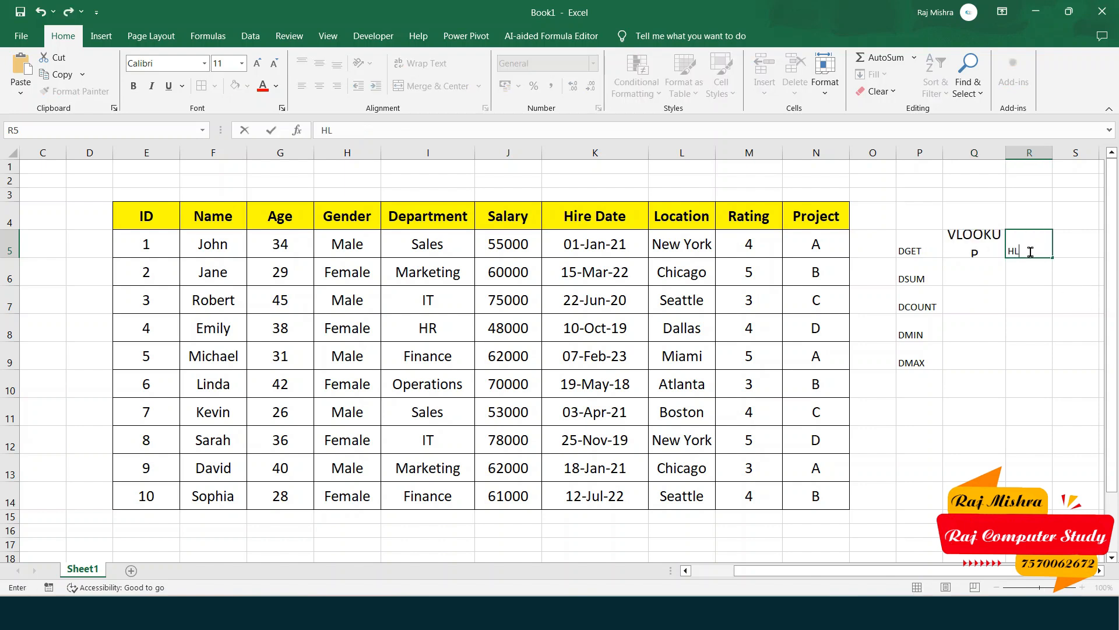
type("OOKUP")
key("Return")
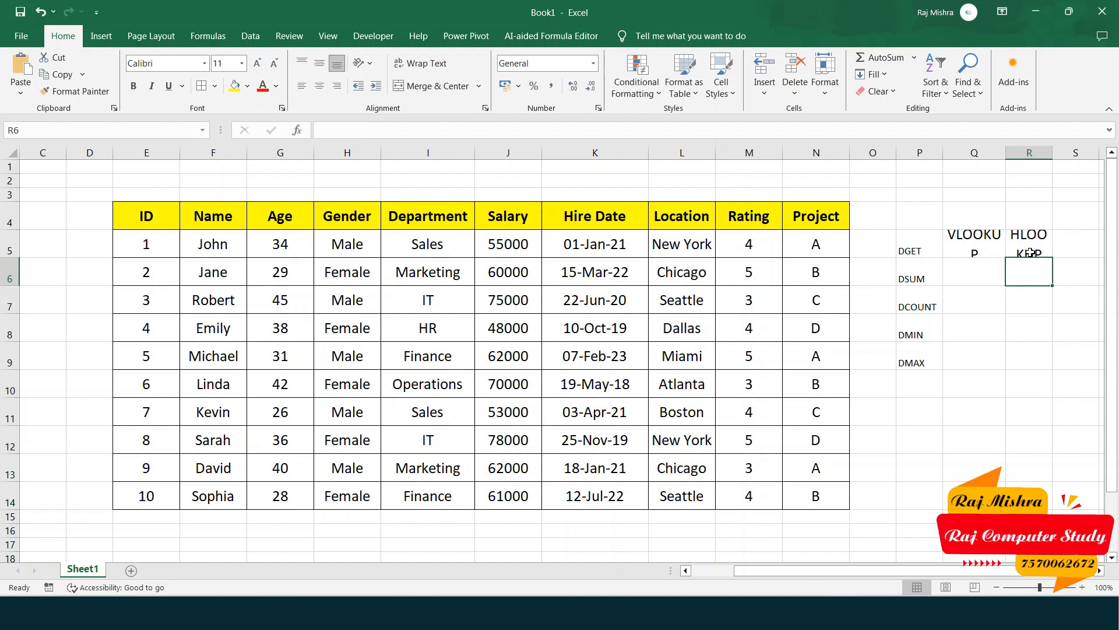
Step: Reduce the VLOOKUP and HLOOKUP labels to font size 10 and color the DGET label's text red
left_click(1003, 242)
left_click_drag(1002, 242, 1044, 248)
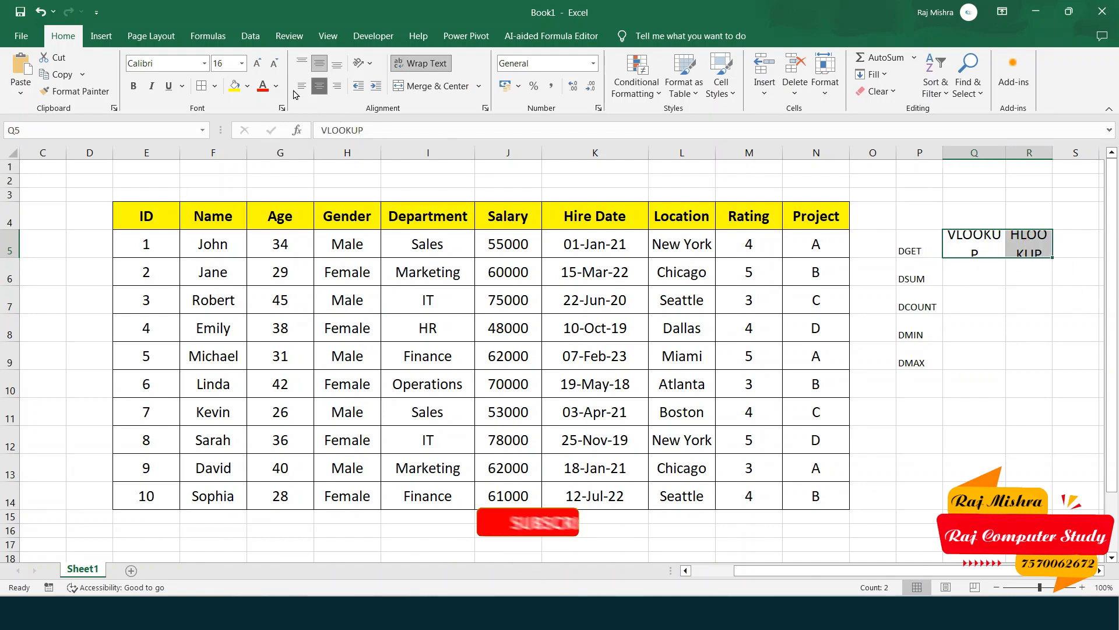
left_click(274, 68)
left_click(274, 67)
left_click(274, 67)
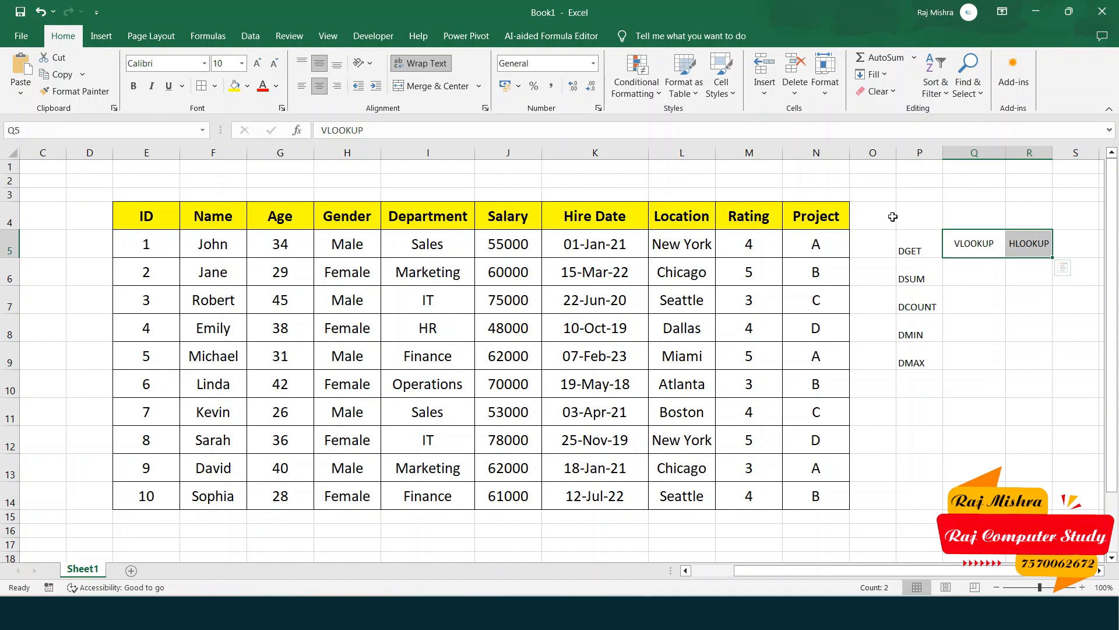
left_click(922, 245)
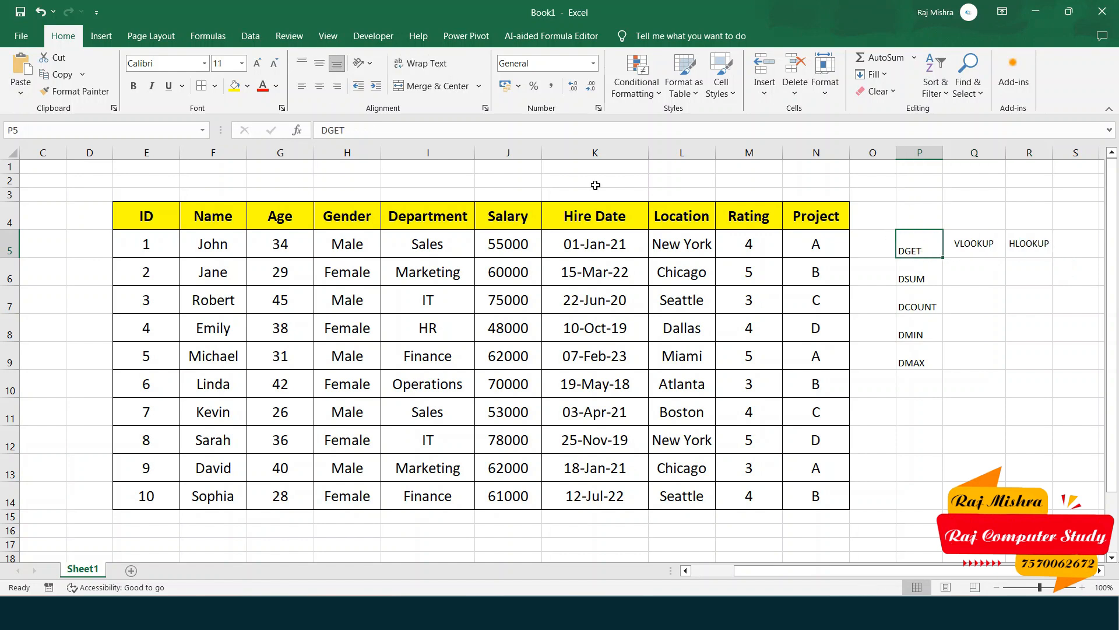
left_click(262, 86)
Step: Enter SUM, SUMIF and SUMIFS in cells Q6, R6 and S6, beside the DSUM label
left_click(970, 271)
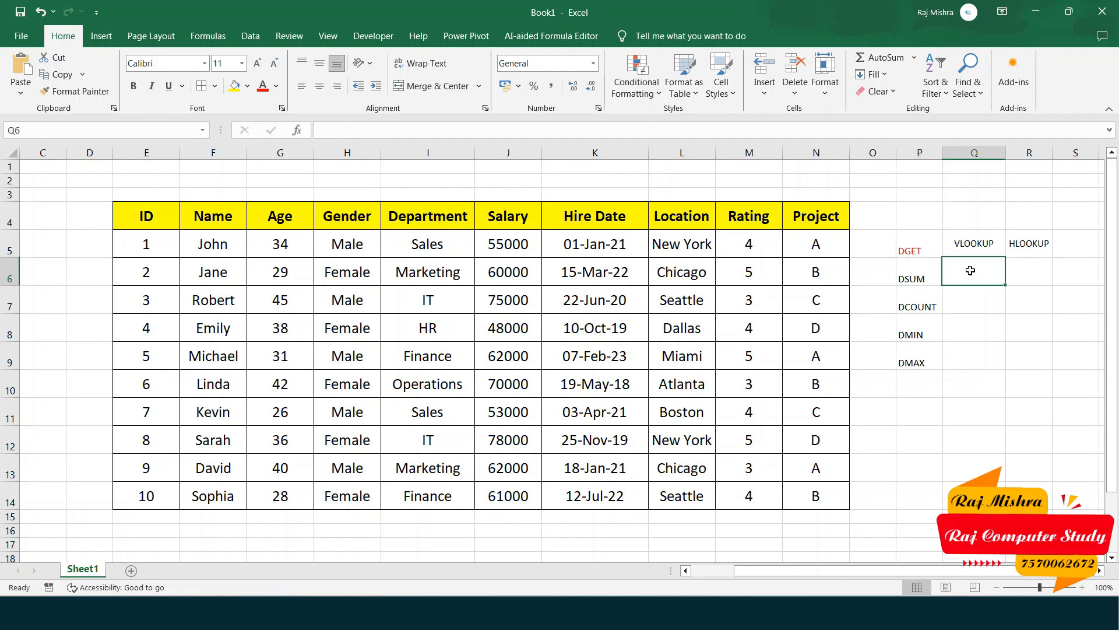
type("SUM")
left_click(1009, 280)
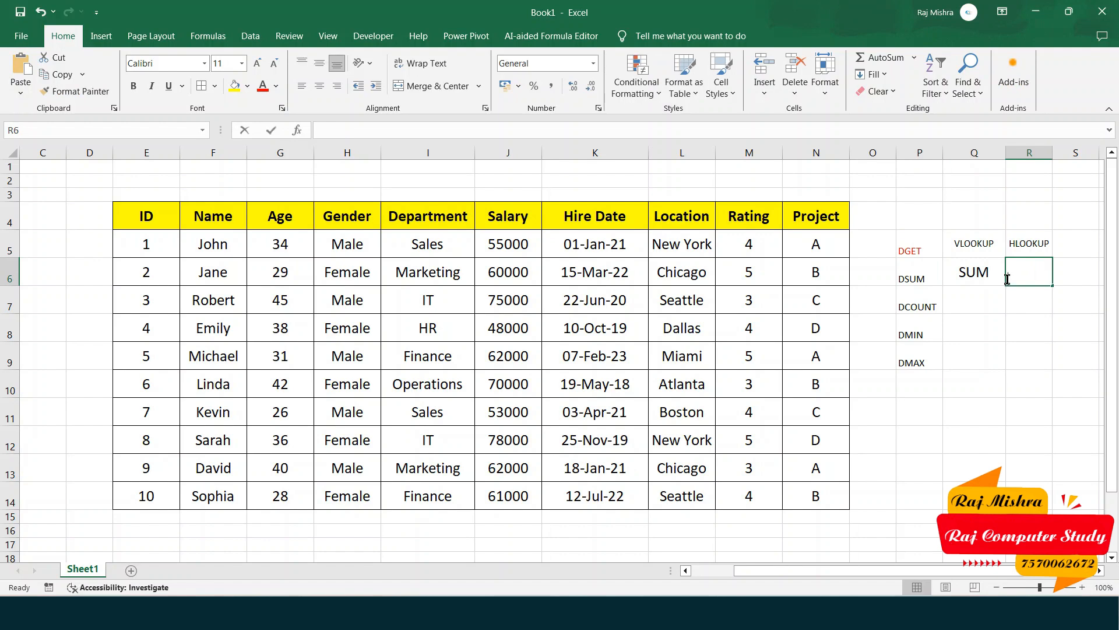
type("SUMIF")
key("Tab")
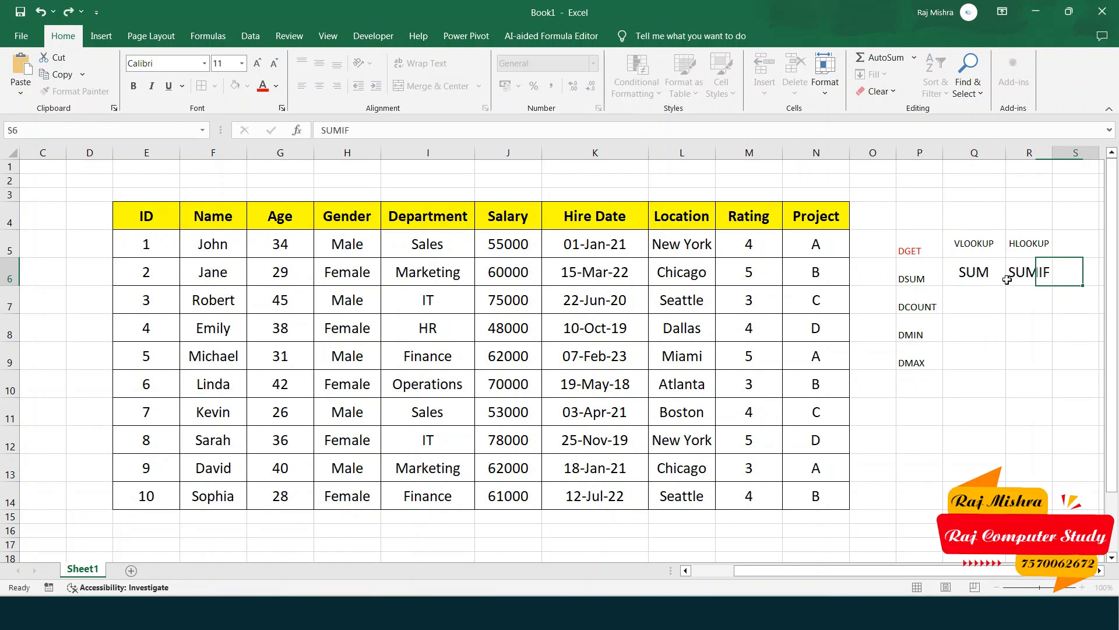
type("SUMIFS")
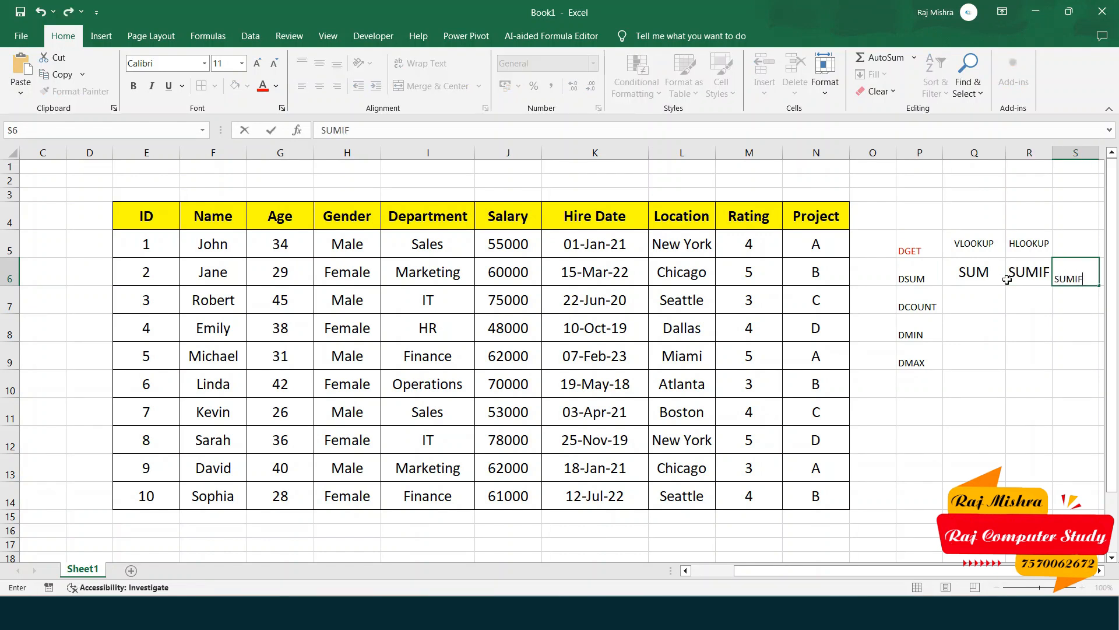
key("Return")
Step: Reduce the font size of the SUM, SUMIF and SUMIFS labels in Q6:S6 to 10
left_click(1074, 270)
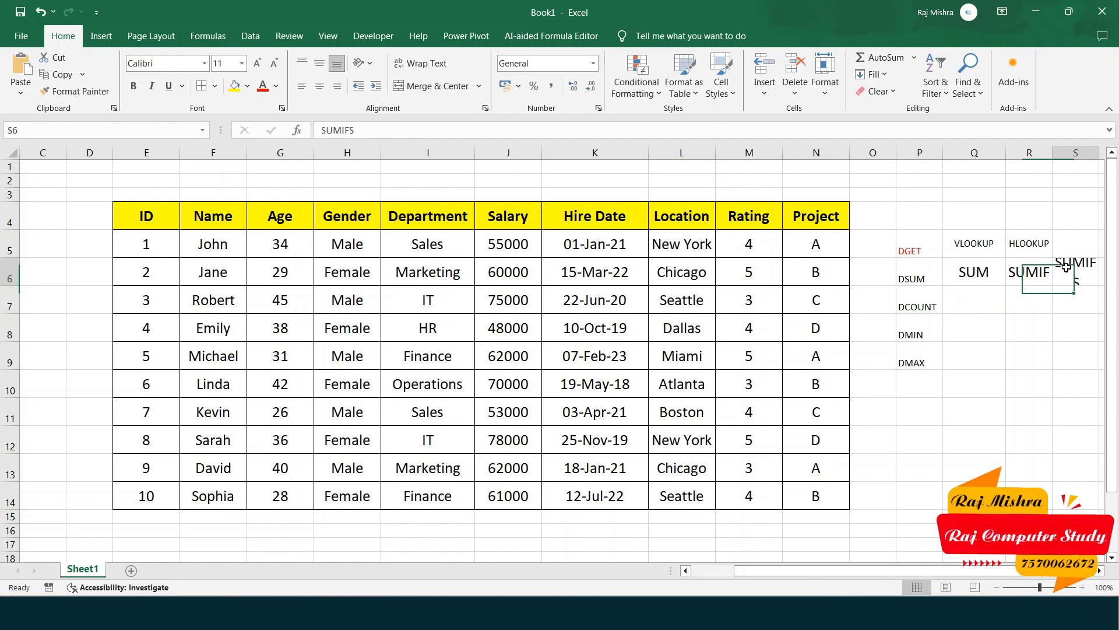
left_click_drag(980, 285, 1079, 274)
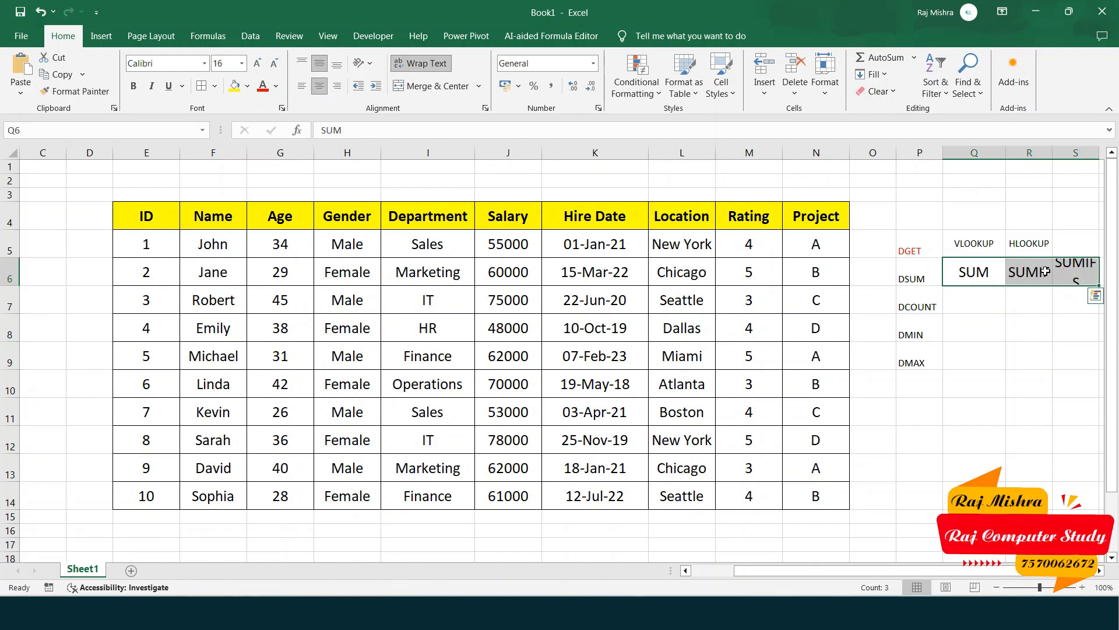
left_click(274, 64)
left_click(274, 64)
left_click(274, 64)
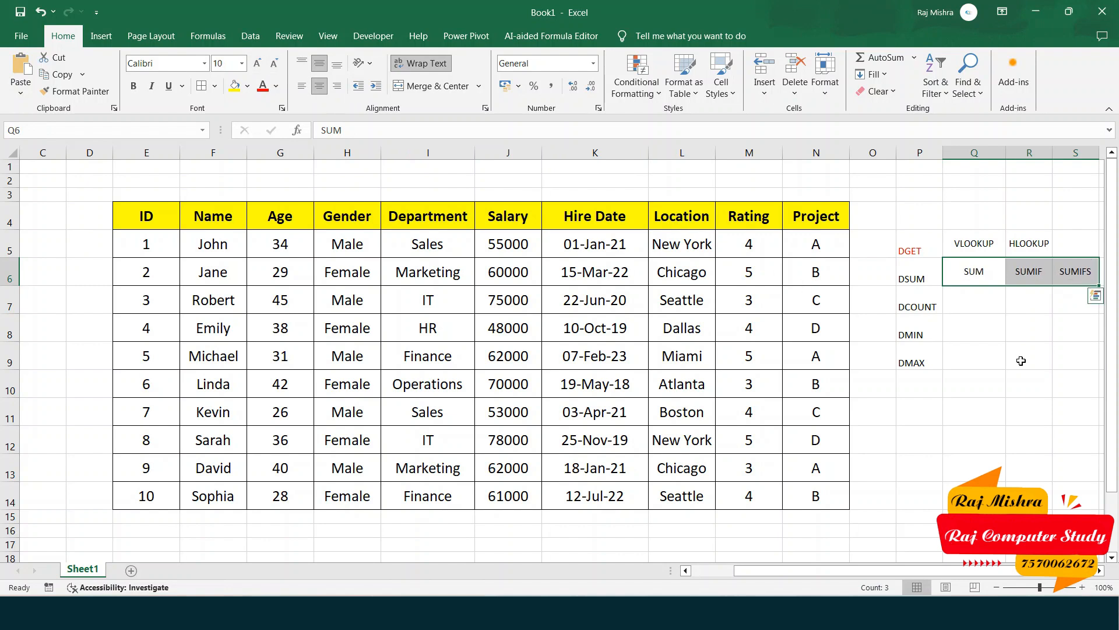
left_click(980, 328)
left_click(930, 278)
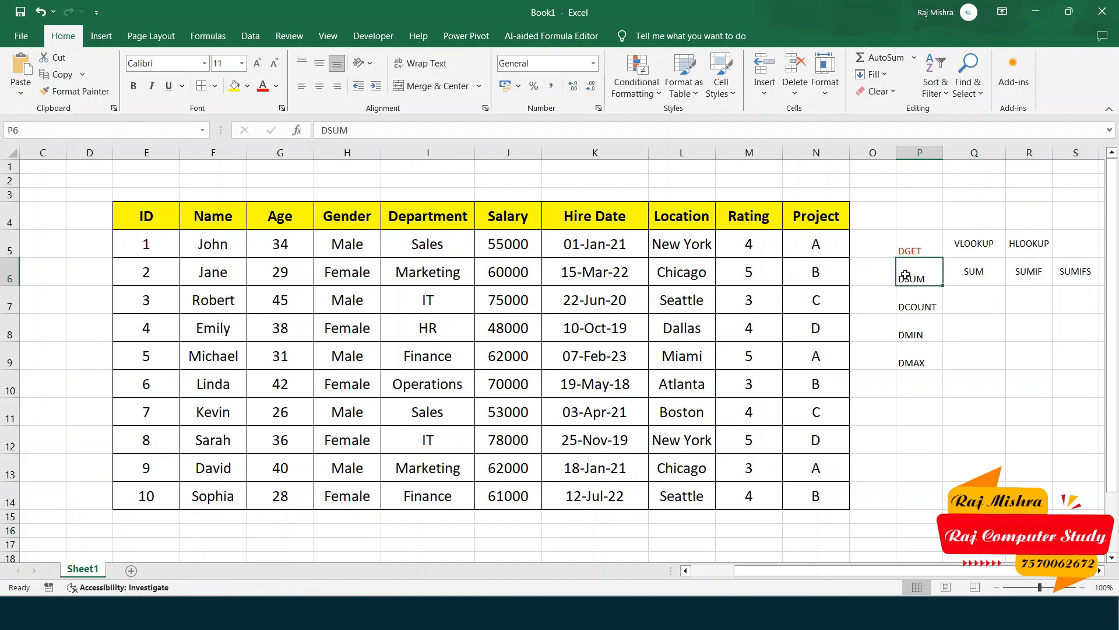
left_click_drag(986, 273, 1085, 268)
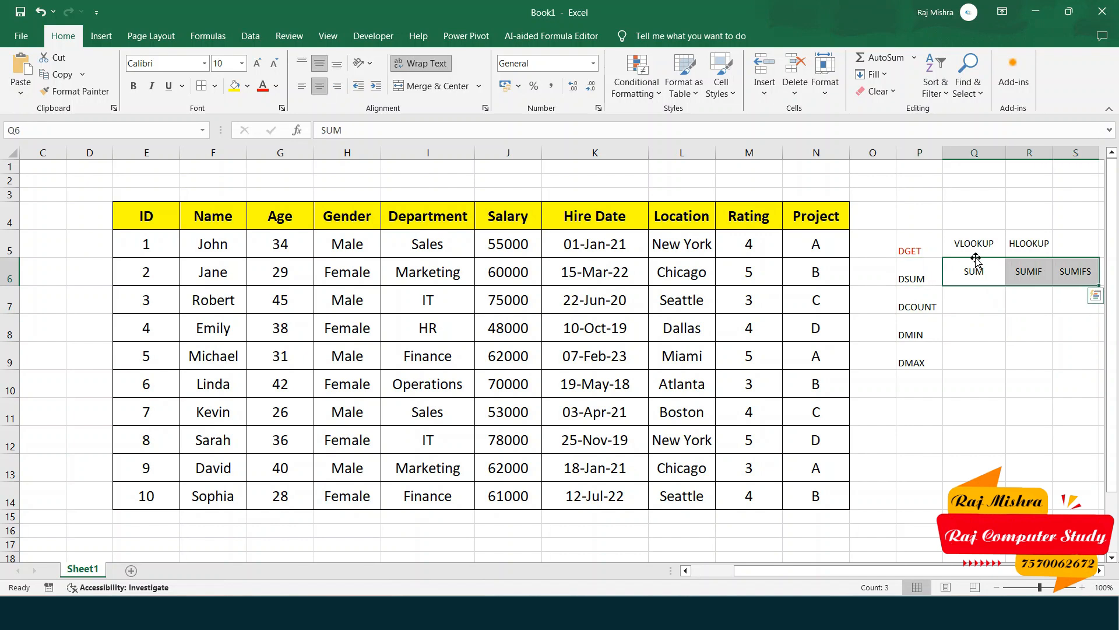
Step: Enter COUNT, COUNTA and COUNTIF in cells Q7, R7 and S7, beside the DCOUNT label
left_click(979, 298)
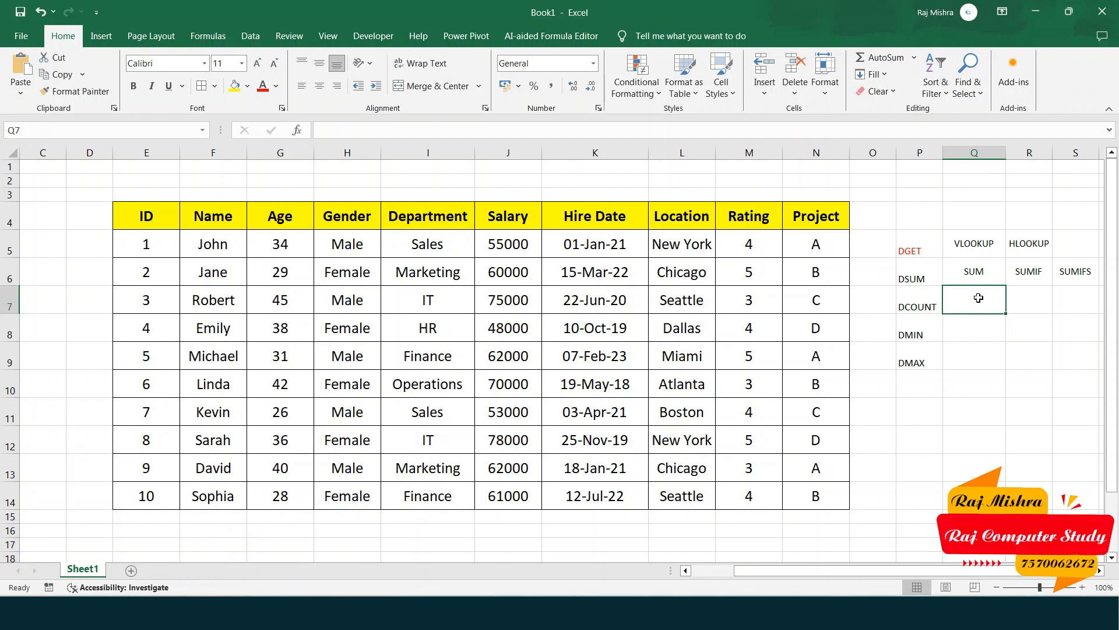
type("COUNT")
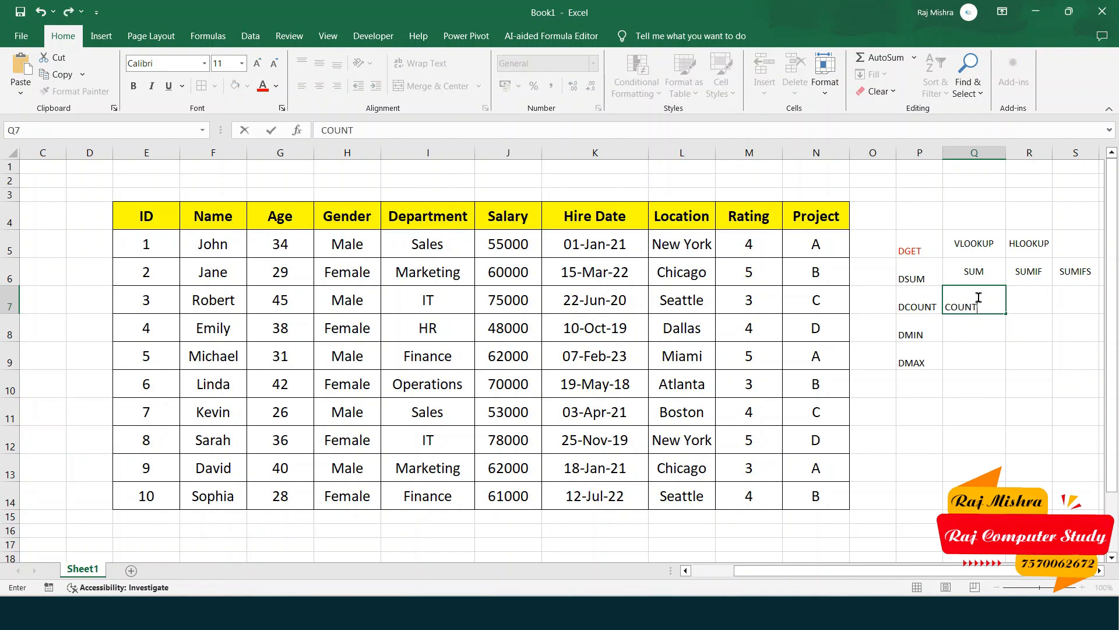
key("Tab")
type("COUN")
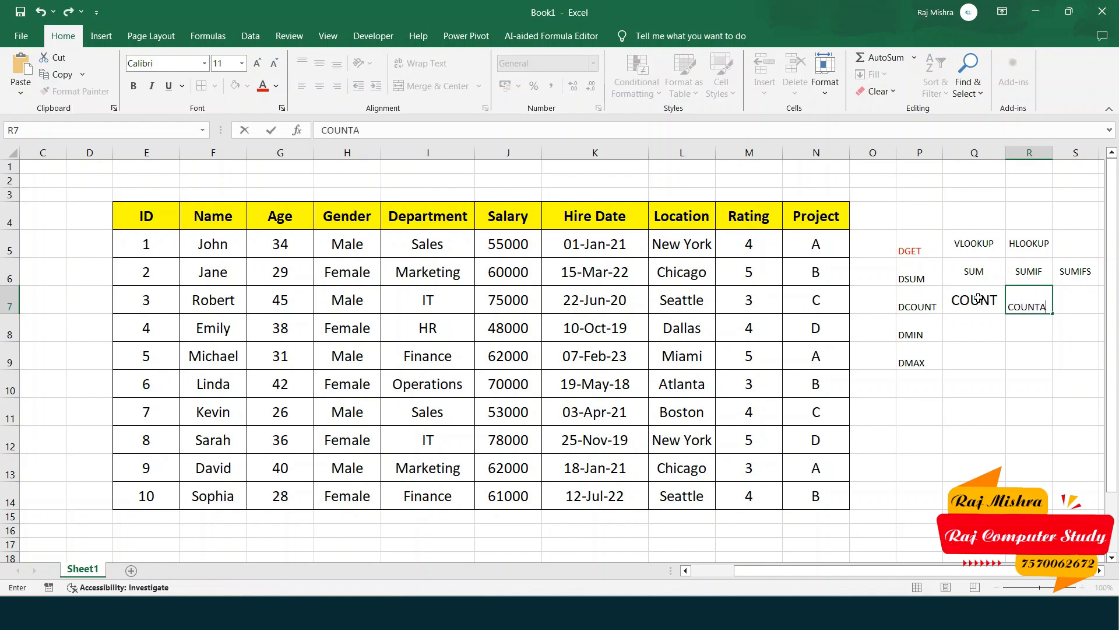
key("Tab")
type("COUN")
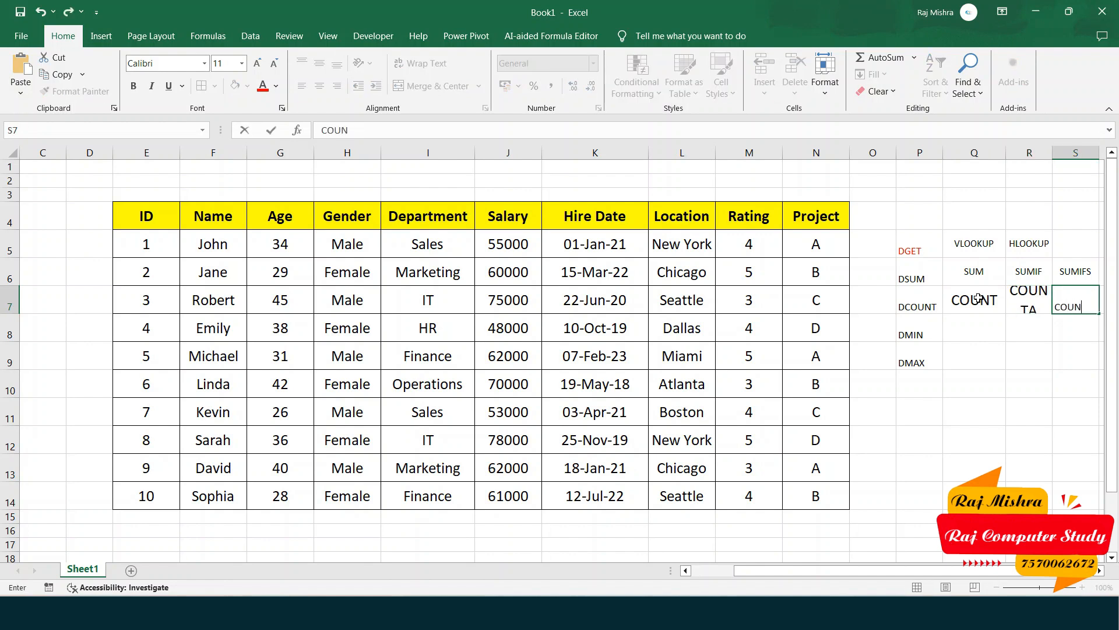
type("TIF")
key("Return")
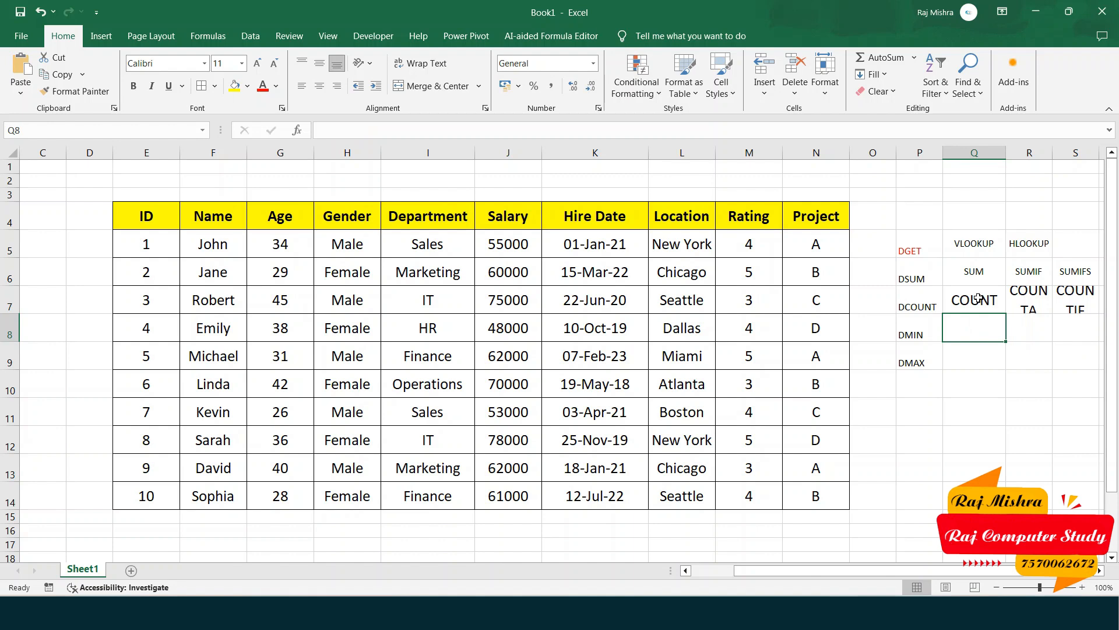
Step: Reduce the font size of the COUNT, COUNTA and COUNTIF labels in Q7:S7 to 10
left_click_drag(979, 298, 1078, 300)
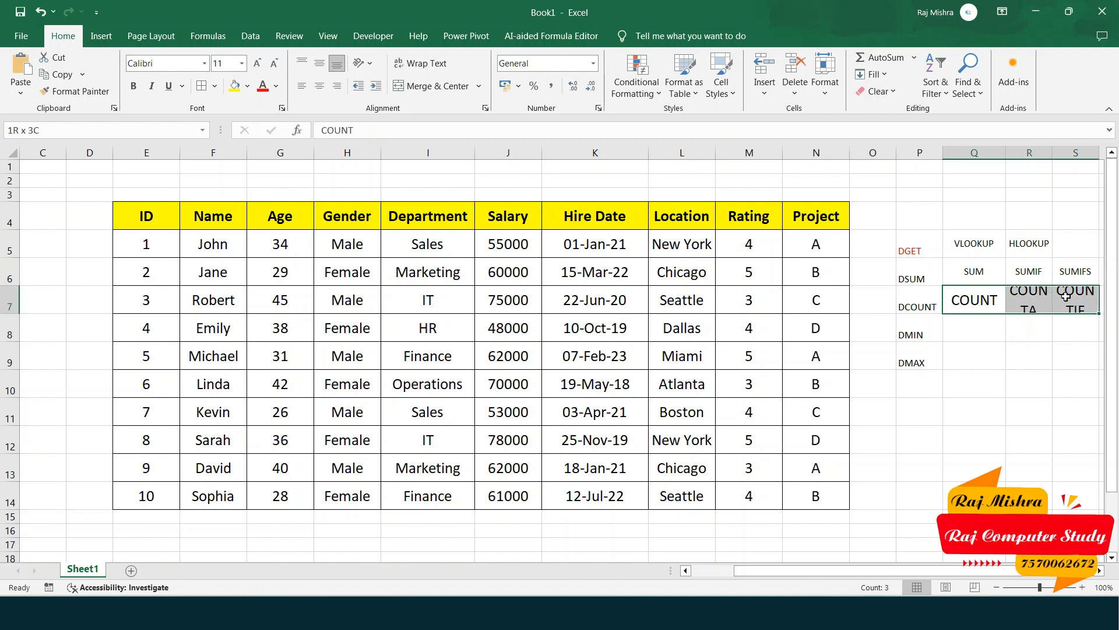
left_click(277, 66)
left_click(276, 67)
left_click(276, 66)
left_click(276, 67)
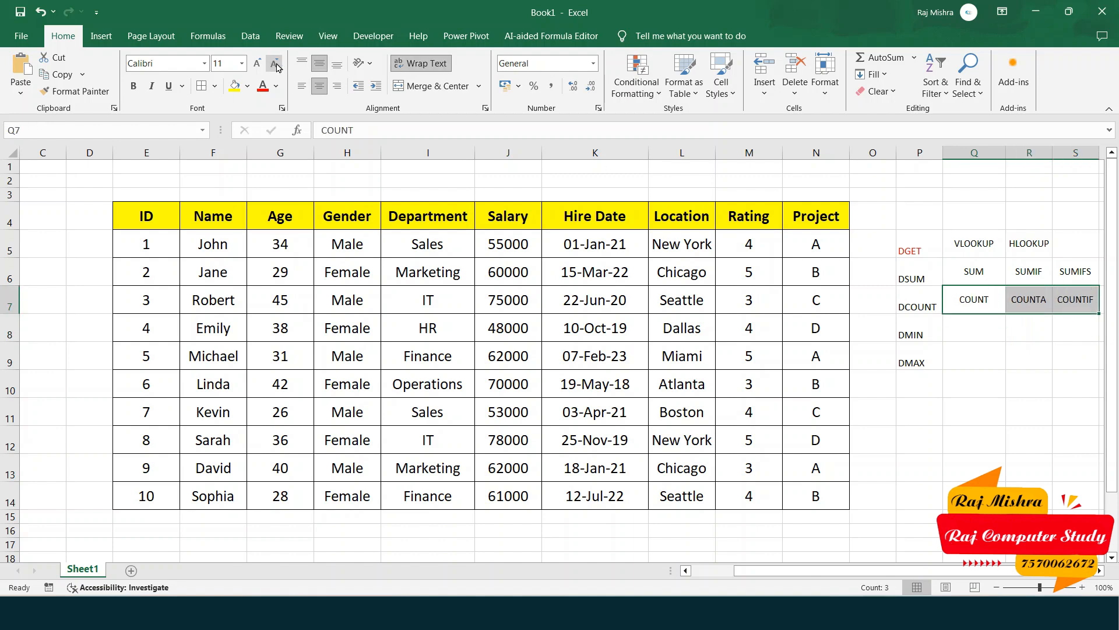
Step: Enter MIN and MINIF in Q8 and R8 beside the DMIN label, and MAX in Q9 beside DMAX
left_click(989, 335)
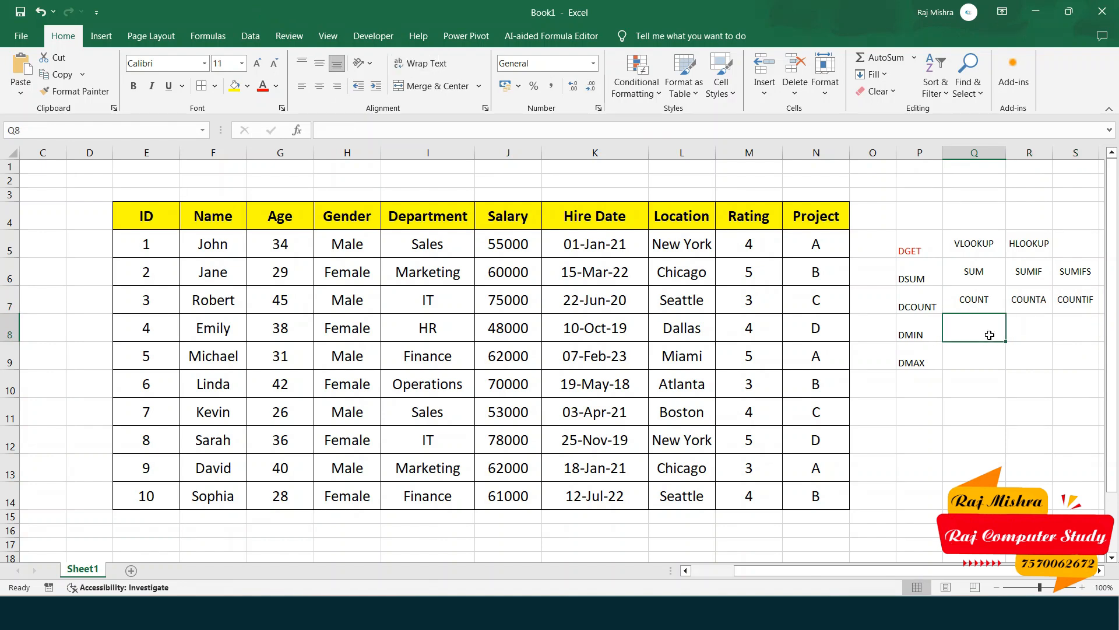
type("MIN")
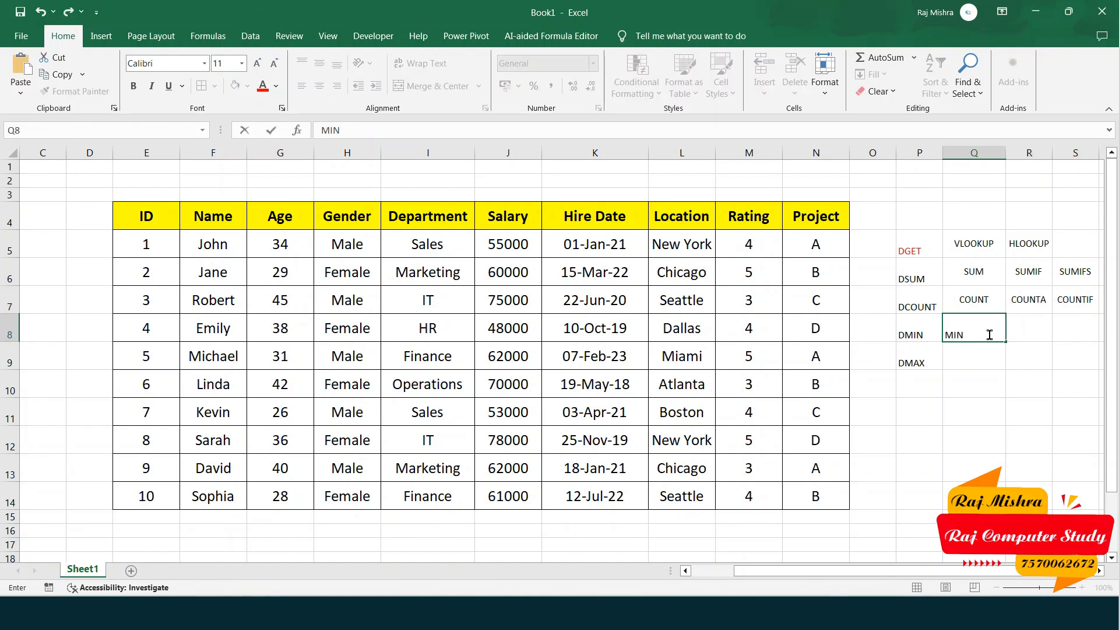
key("Tab")
type("MINI")
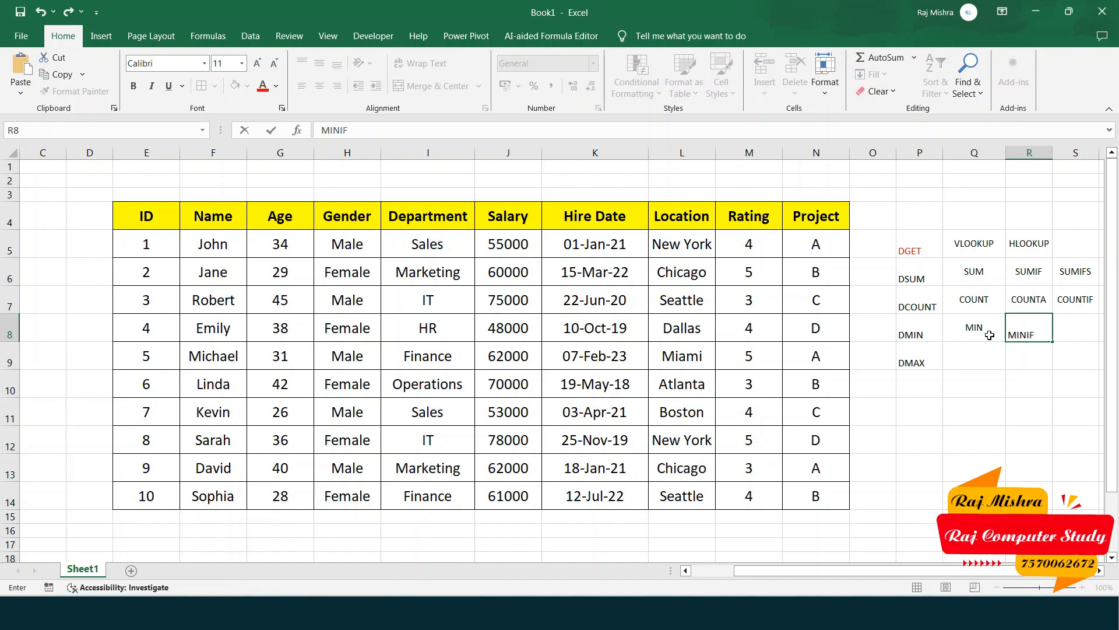
key("Return")
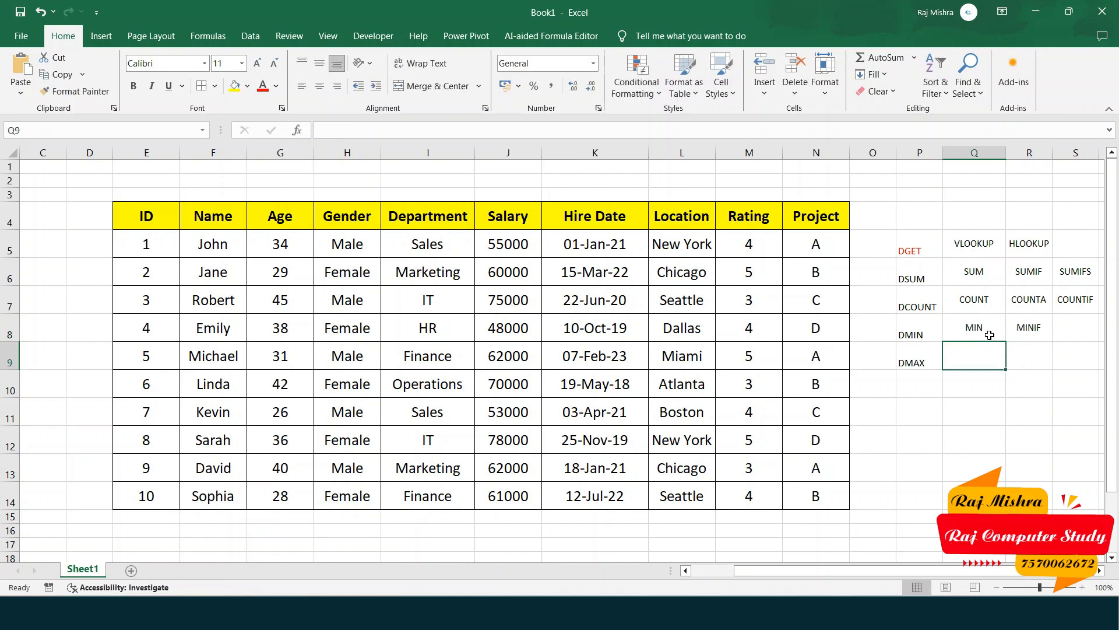
type("MAX")
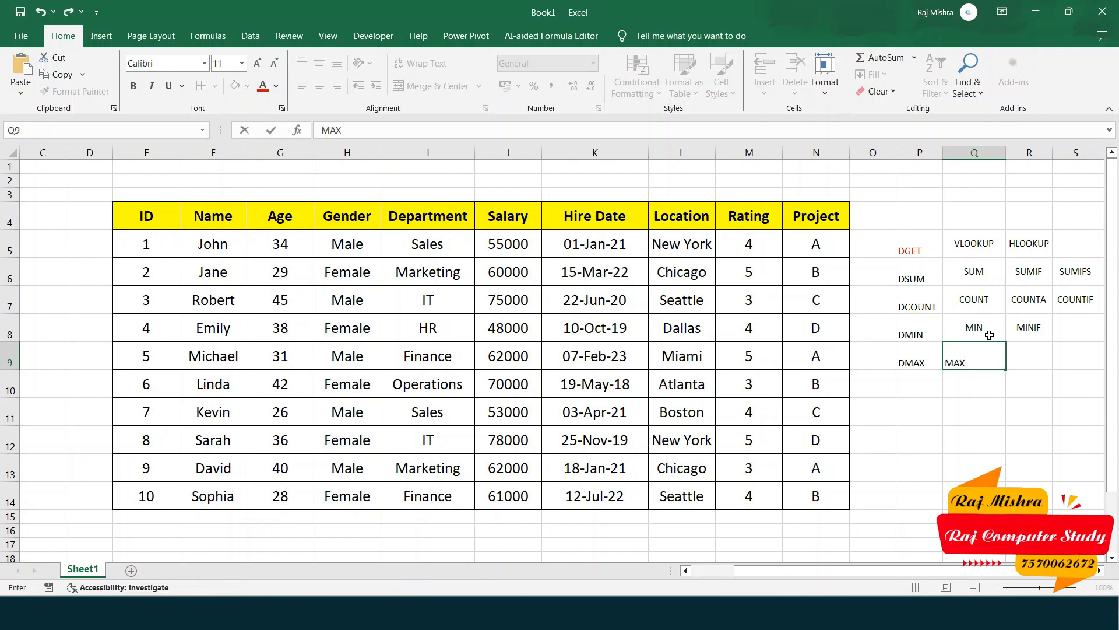
key("Return")
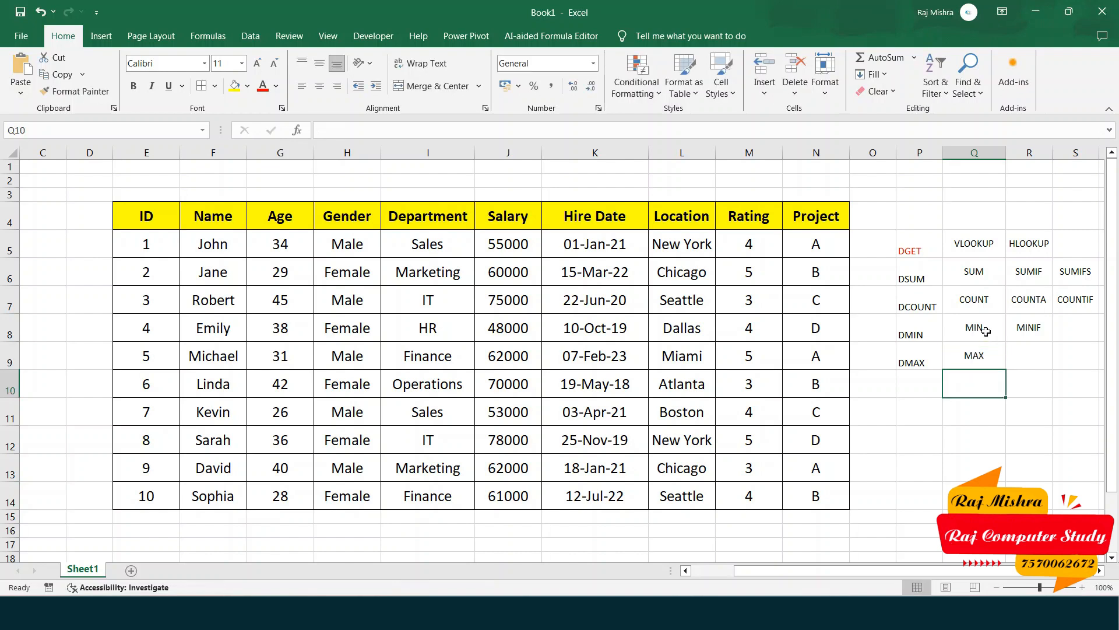
Step: Reduce the font size of the MIN, MINIF and MAX labels in Q8:R9 to 8
left_click_drag(985, 332, 1029, 357)
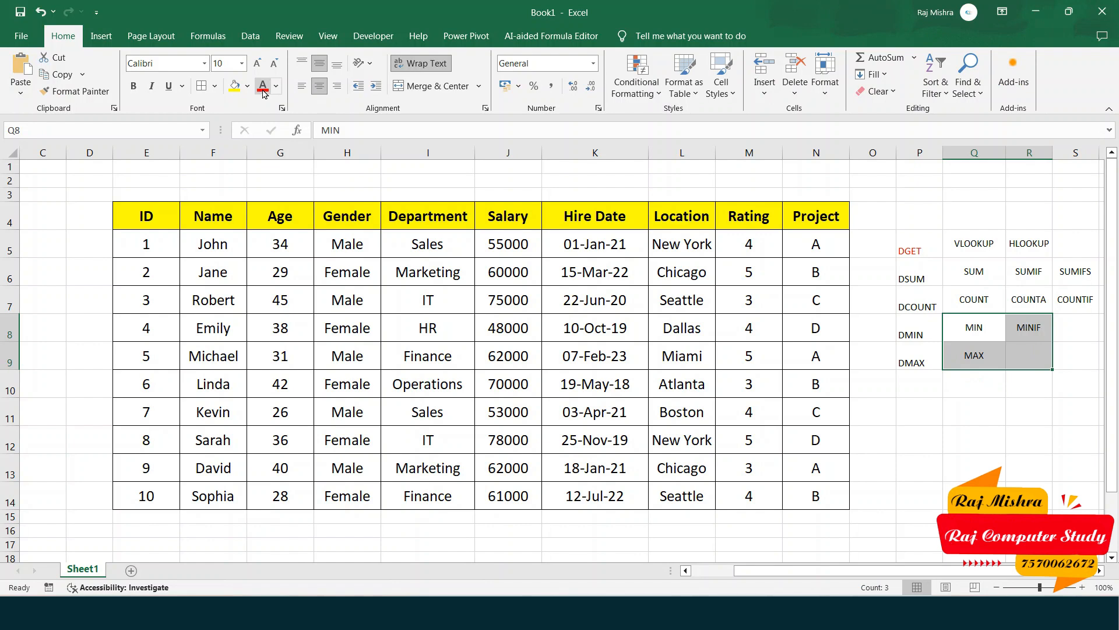
left_click(274, 63)
left_click(274, 63)
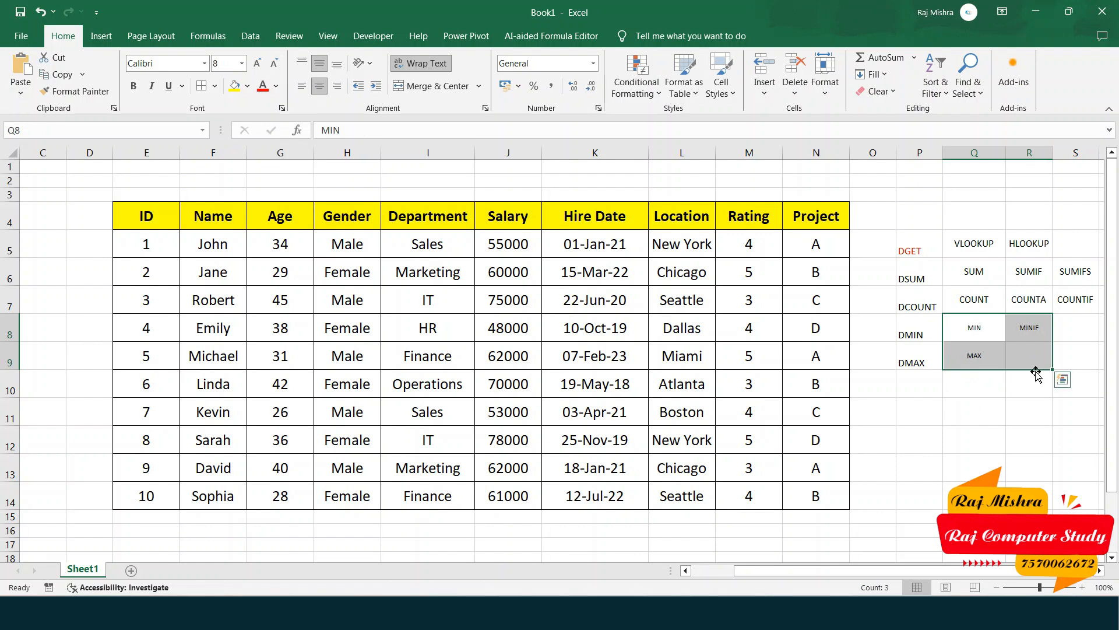
left_click(920, 334)
left_click(911, 366)
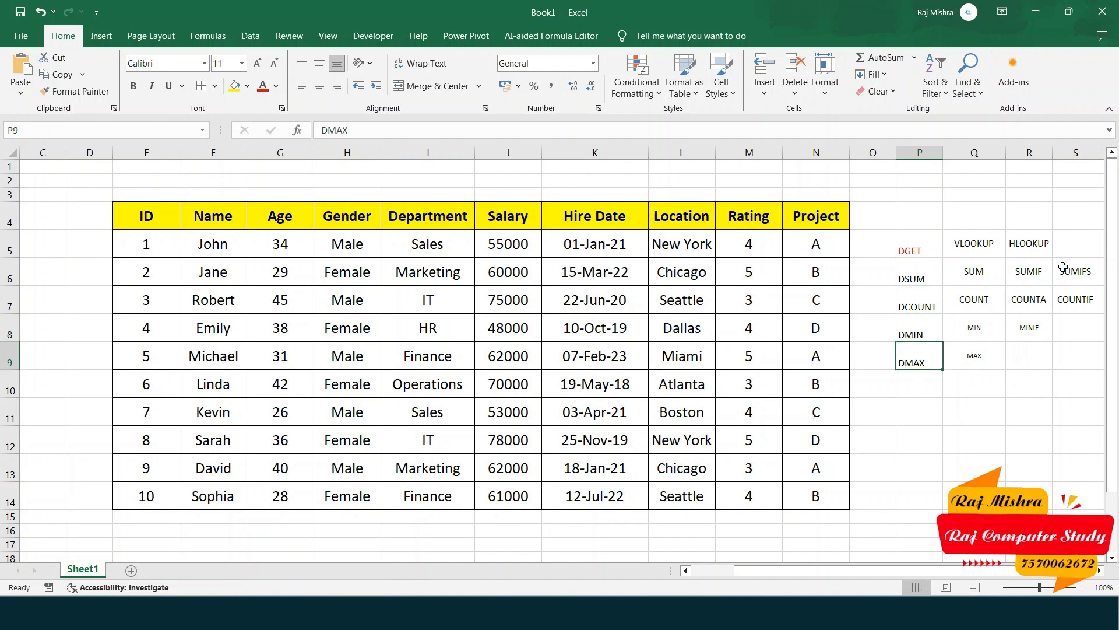
left_click_drag(981, 243, 1079, 365)
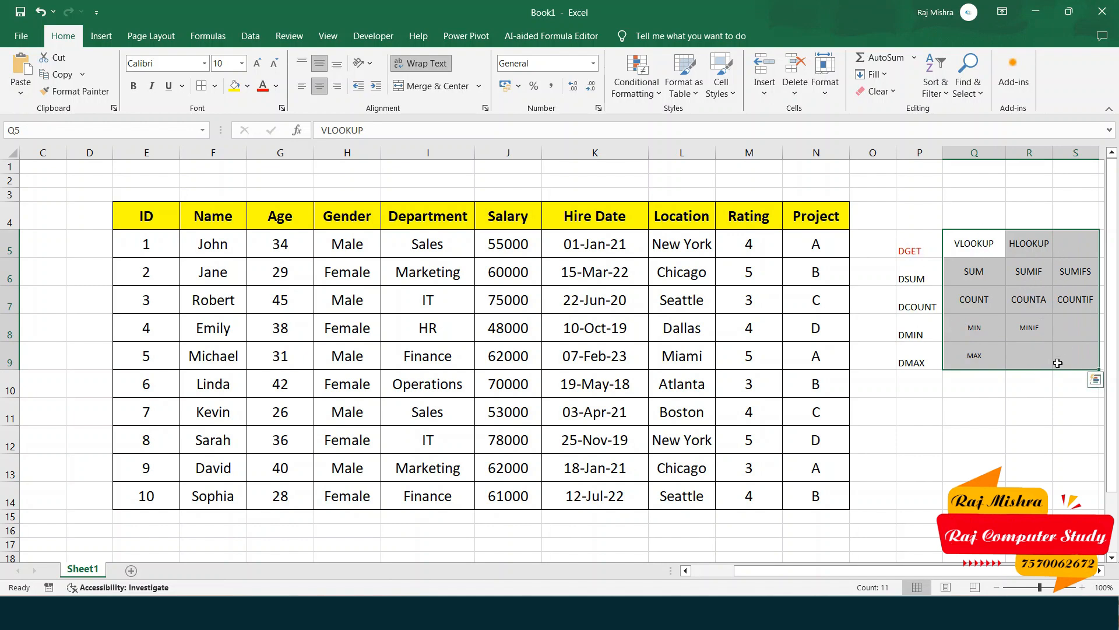
left_click(1071, 277)
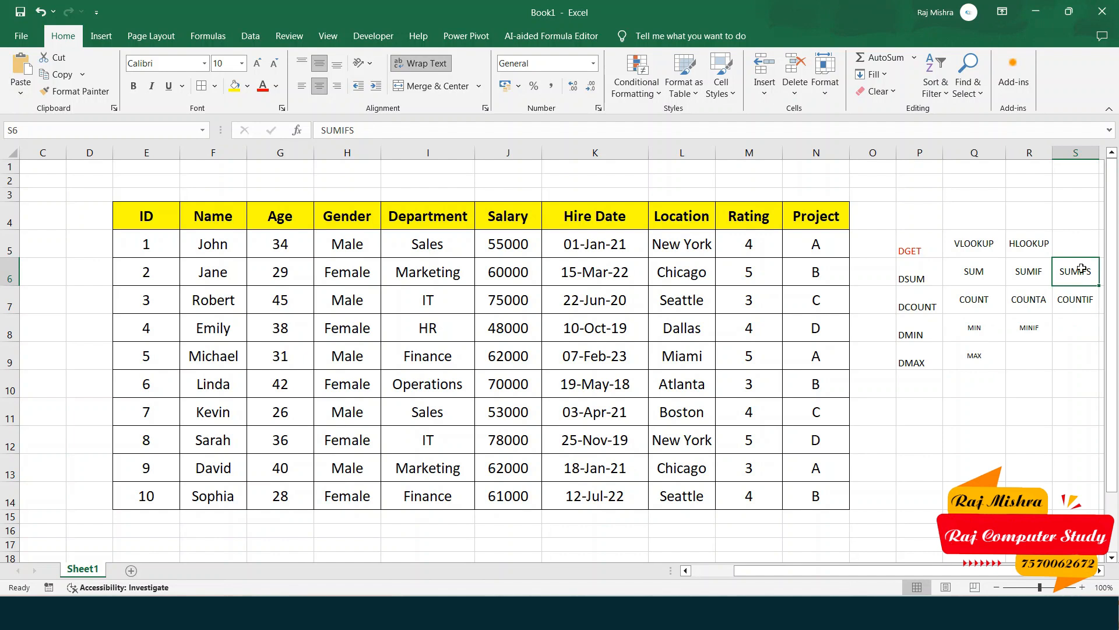
Step: Color the text of the regular function labels in Q5:S9 red and the DGET label's text black
left_click_drag(989, 245, 1076, 355)
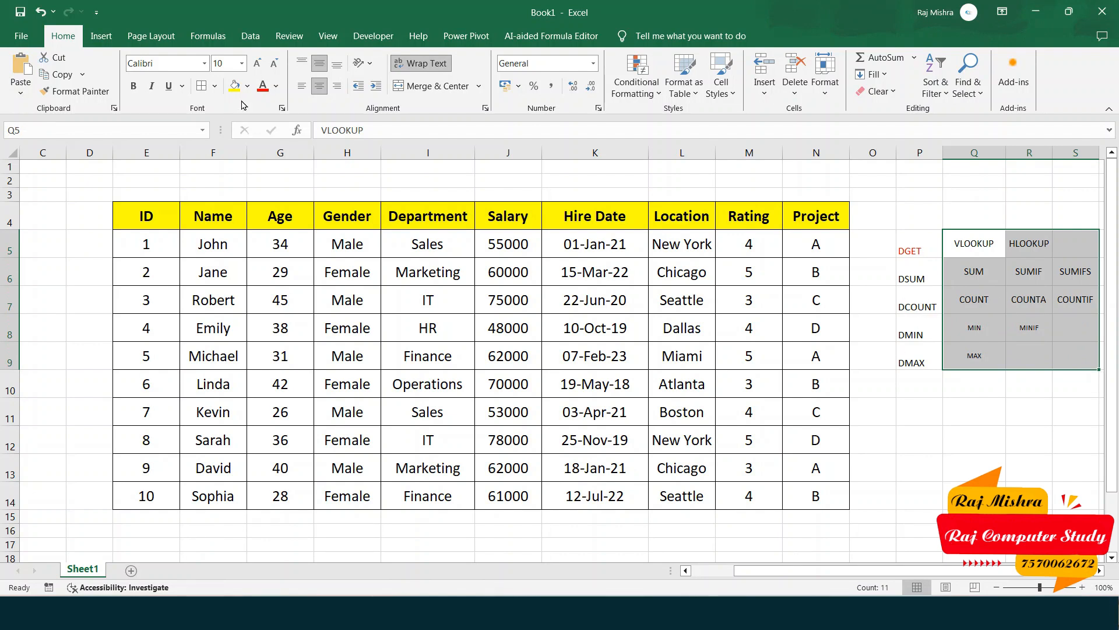
left_click(263, 85)
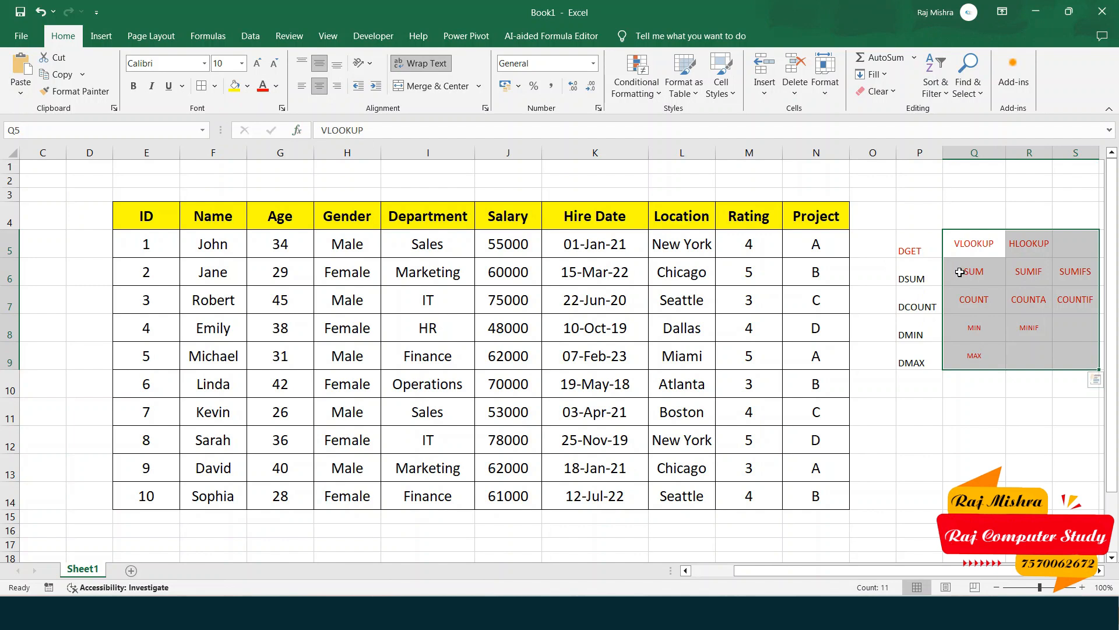
left_click(927, 248)
left_click(277, 86)
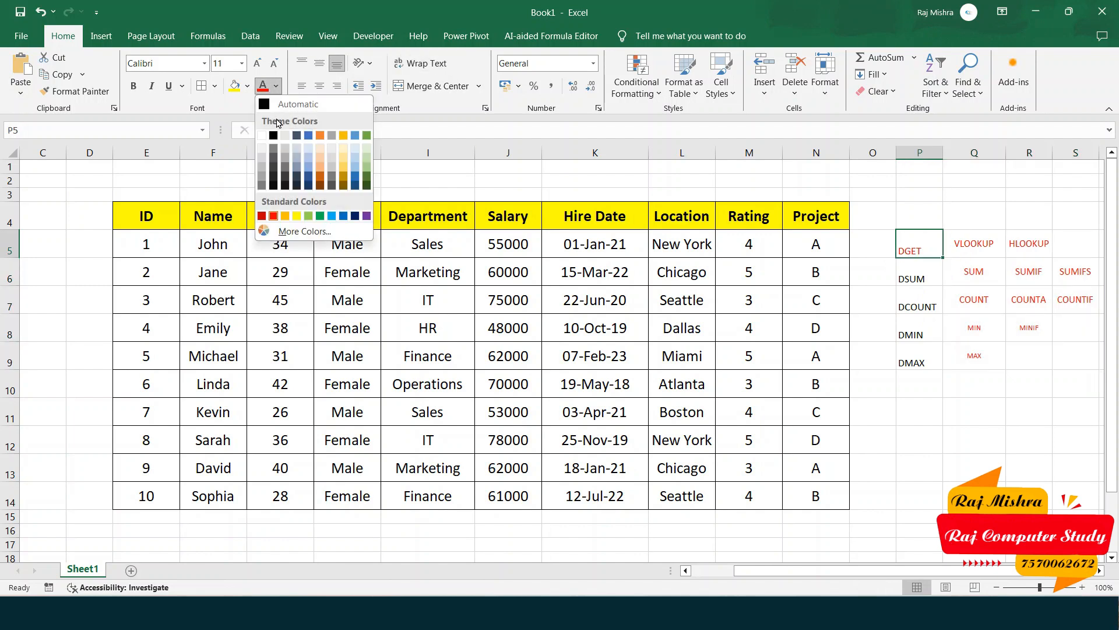
left_click(273, 135)
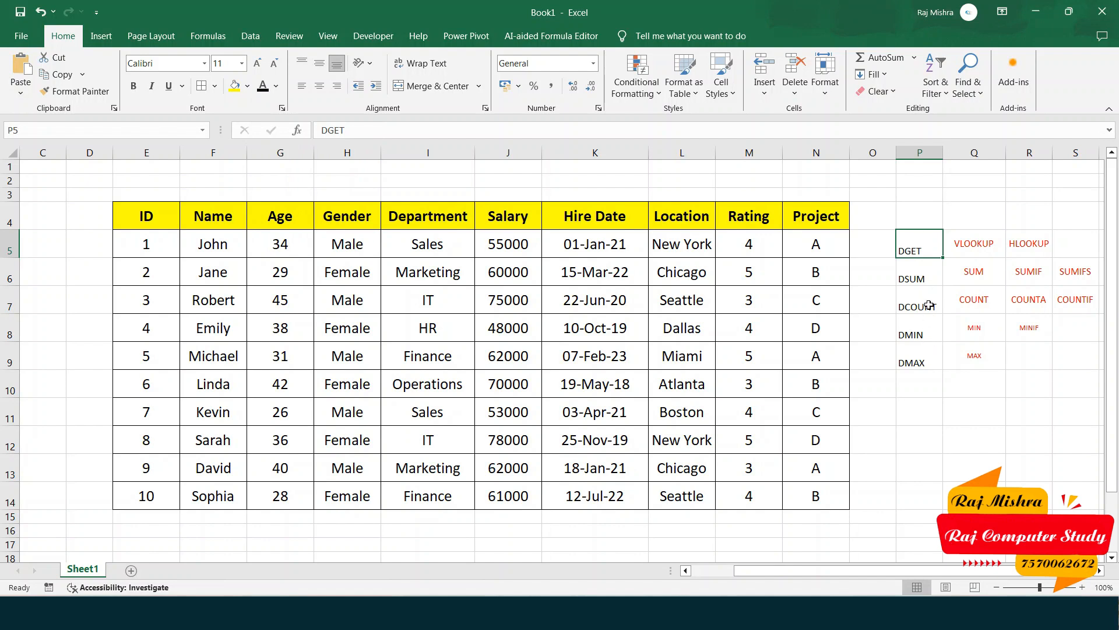
left_click_drag(923, 243, 916, 366)
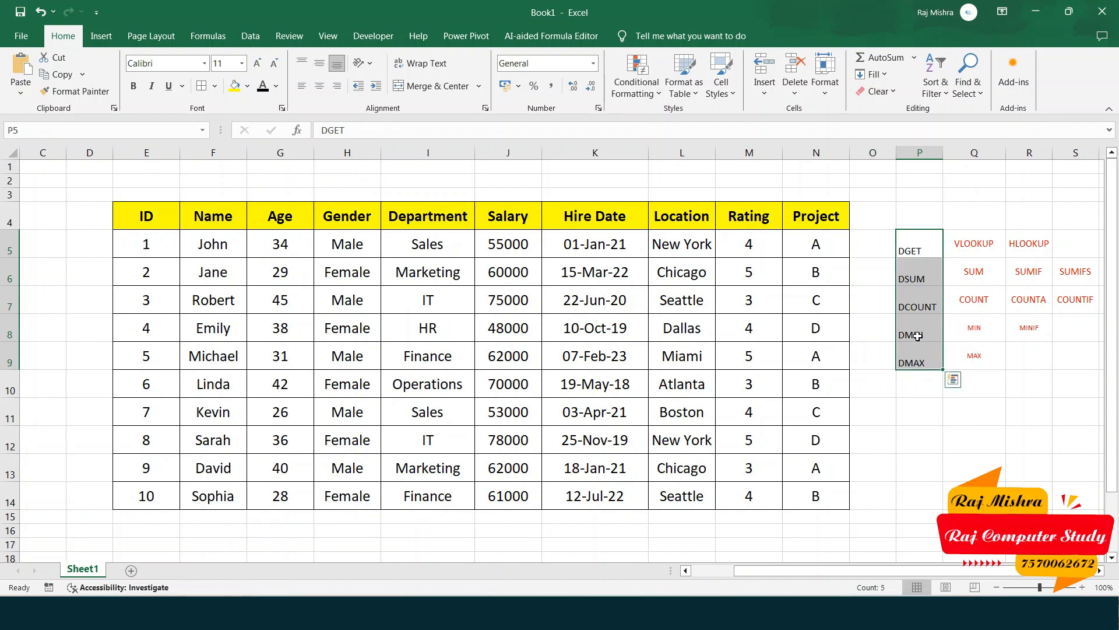
left_click(934, 438)
left_click(922, 246)
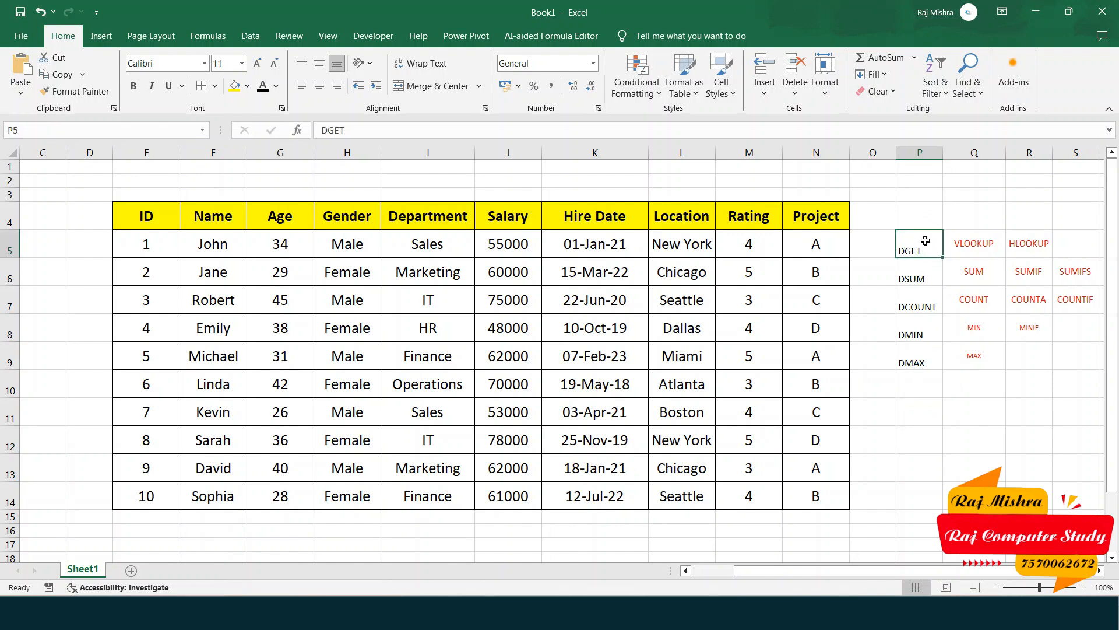
left_click(1011, 239)
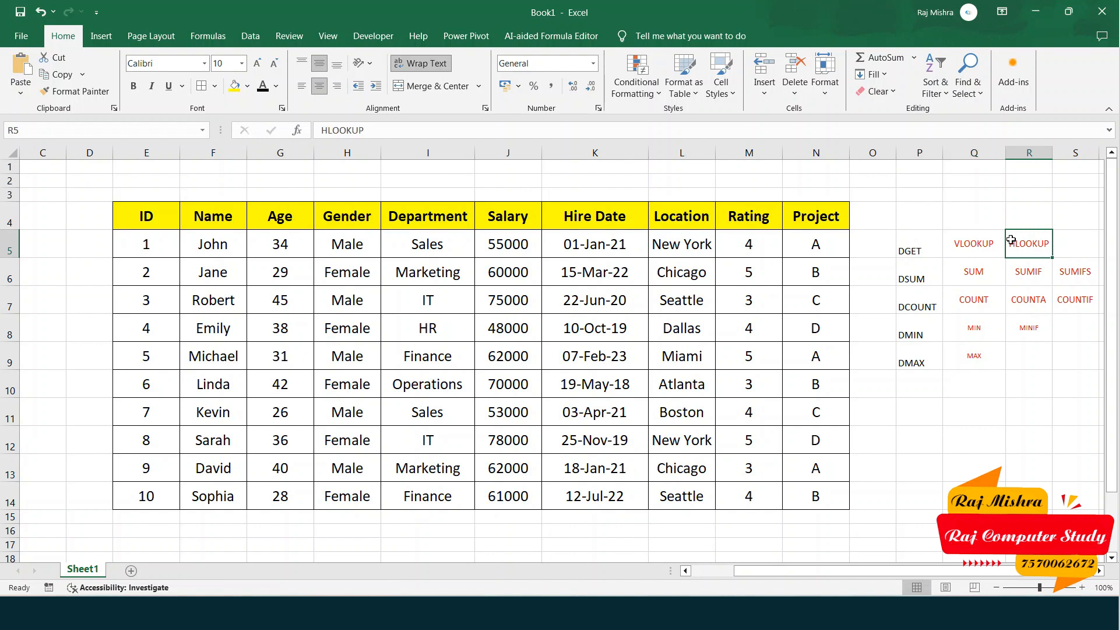
left_click(906, 251)
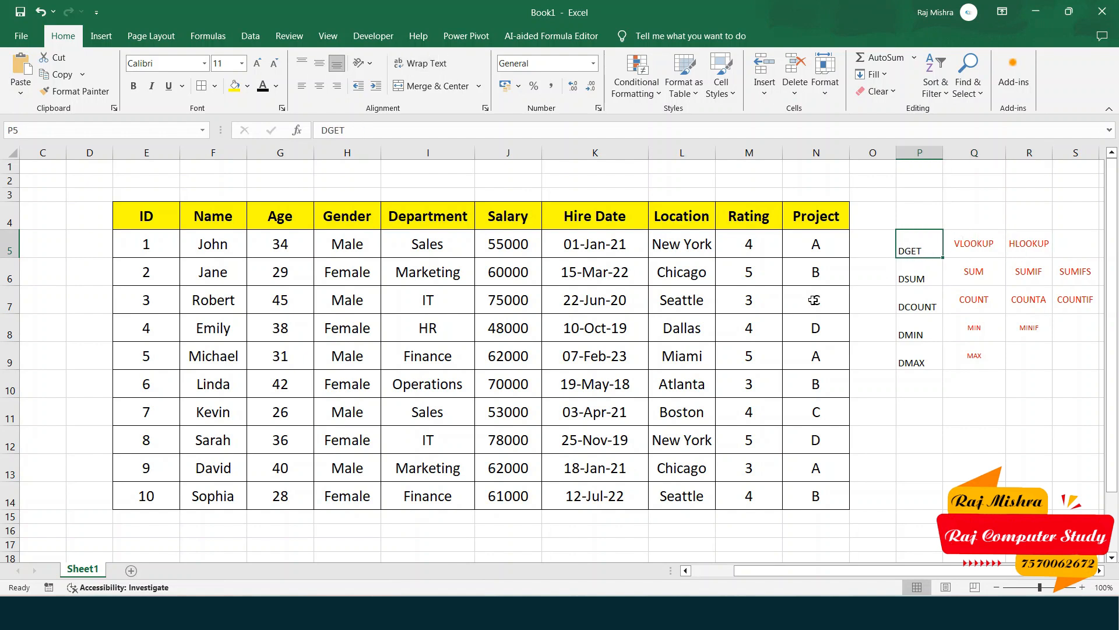
Step: Increase the height of rows 18 and 19 below the employee table and select cells E19:K19
scroll(814, 300, "down", 1, "ctrl")
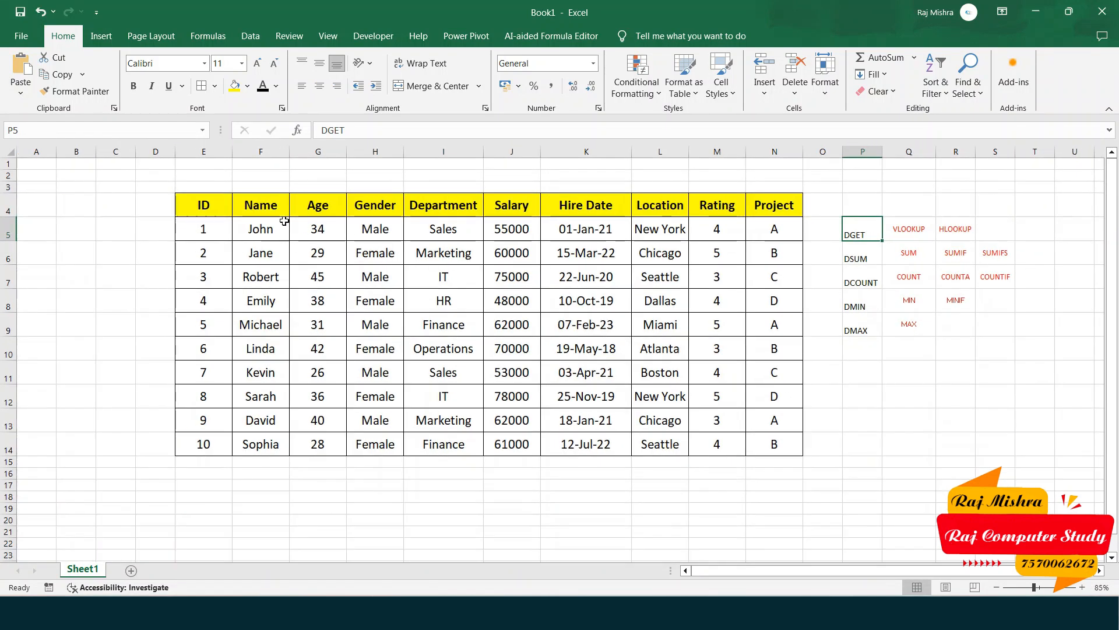
left_click_drag(225, 215, 773, 461)
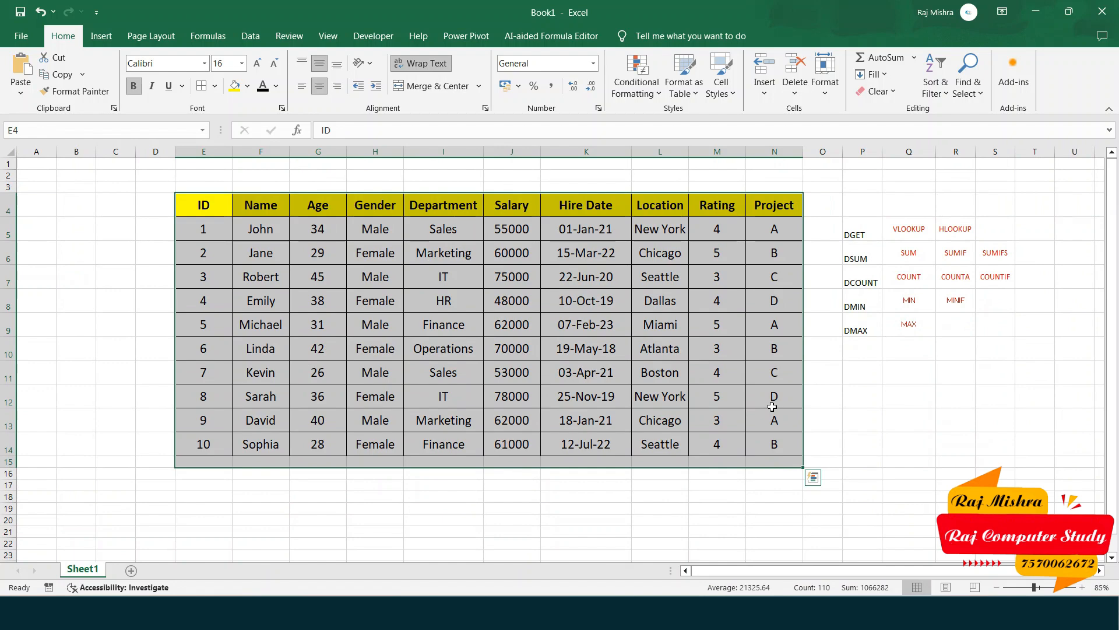
scroll(773, 406, "down", 1)
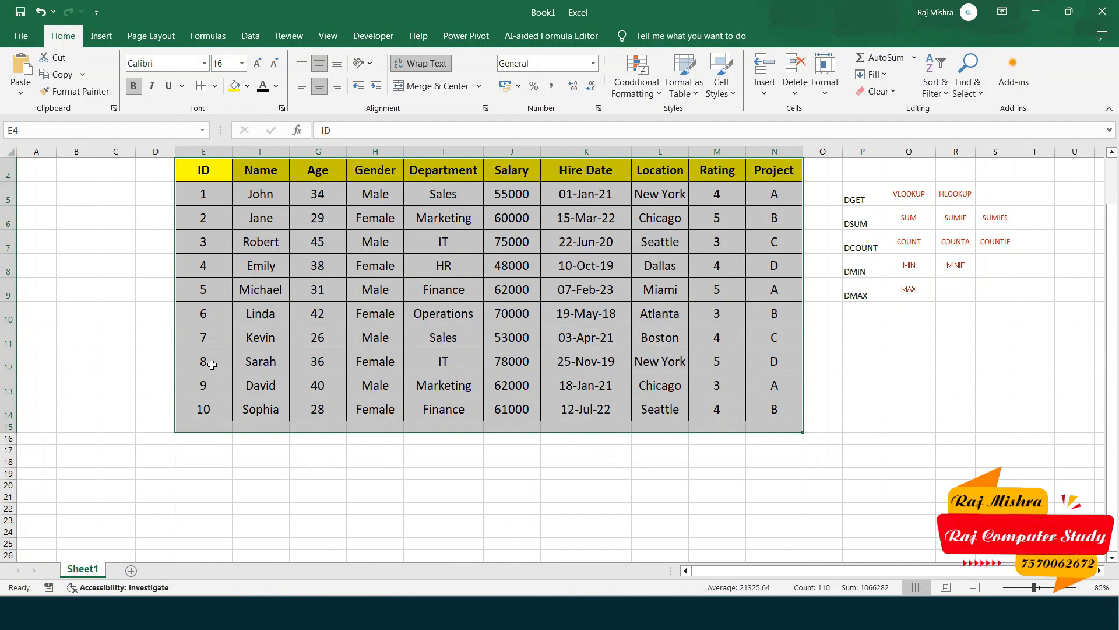
left_click(205, 528)
left_click(204, 519)
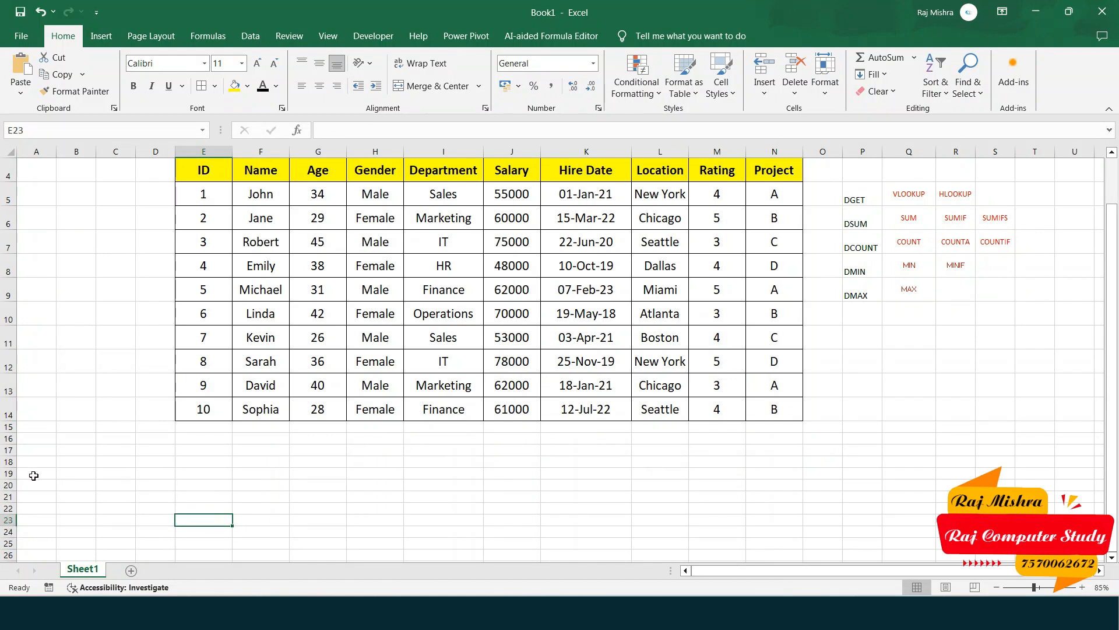
left_click_drag(8, 468, 4, 517)
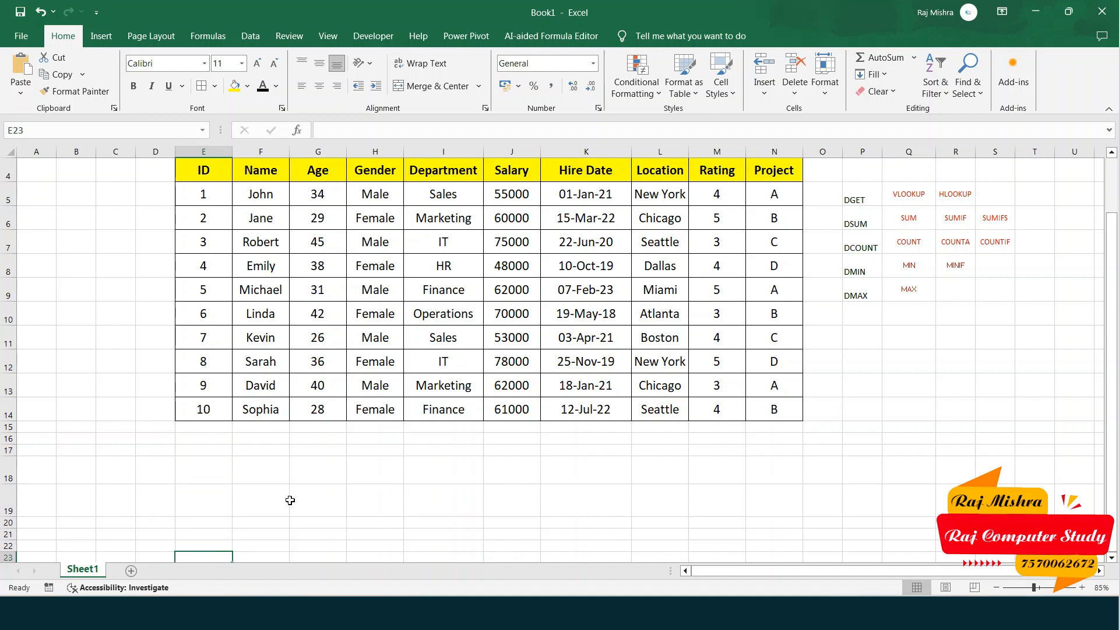
left_click(239, 500)
left_click_drag(249, 500, 675, 505)
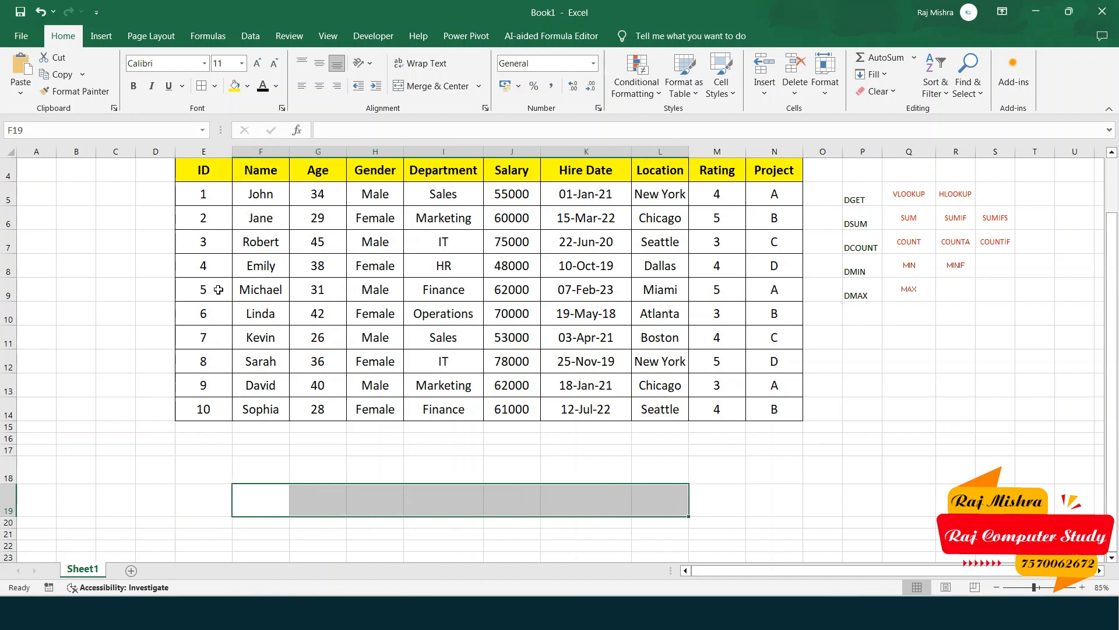
left_click_drag(220, 499, 618, 513)
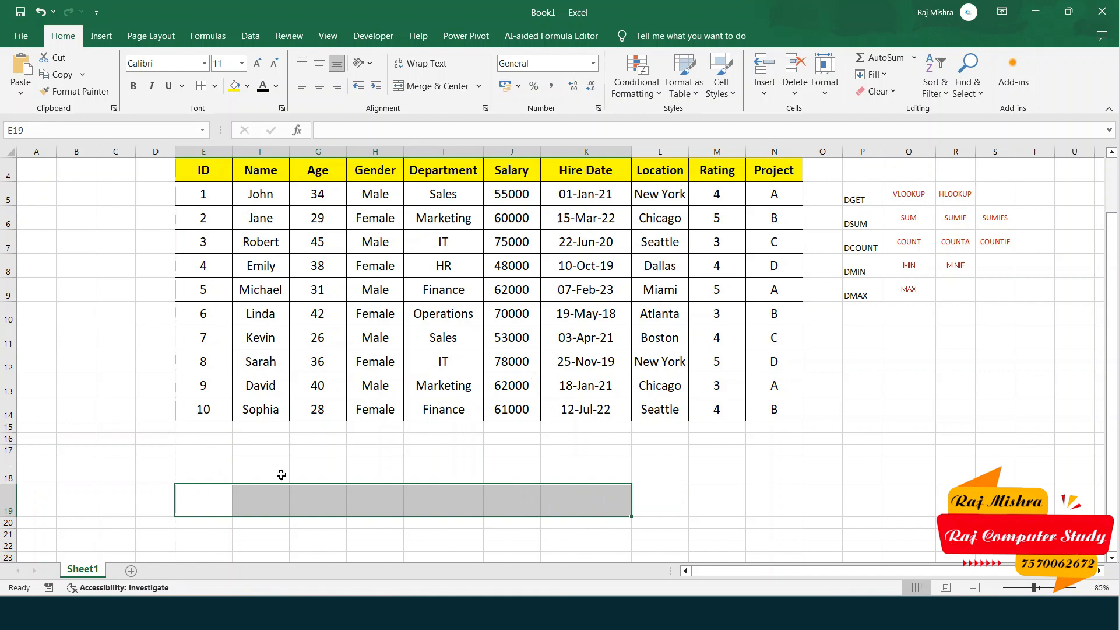
left_click_drag(193, 169, 770, 169)
left_click(867, 202)
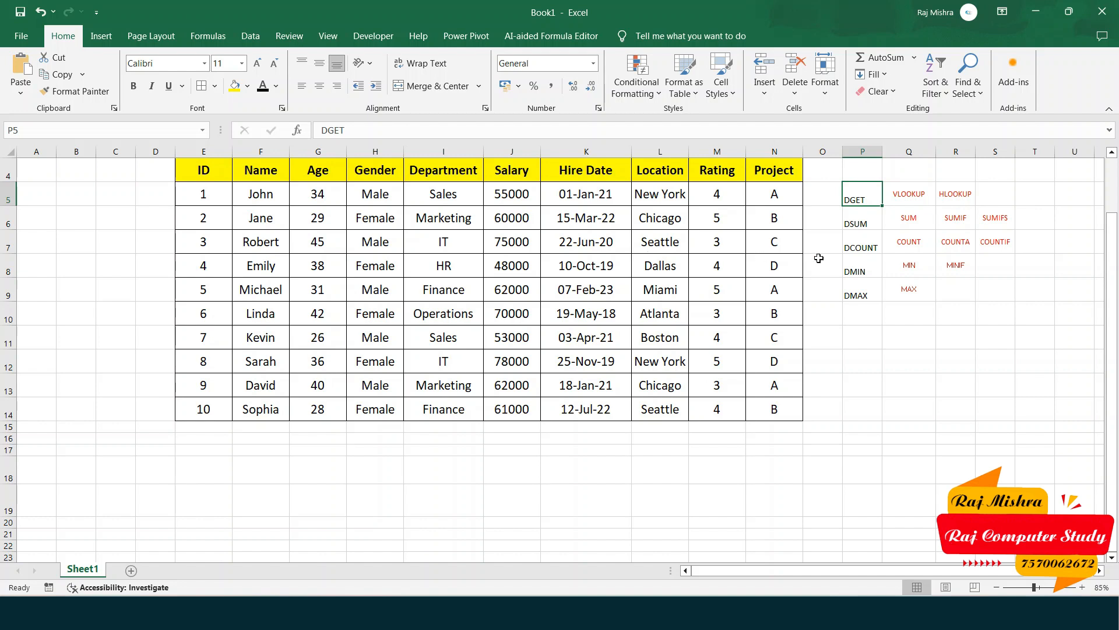
left_click_drag(908, 194, 1008, 291)
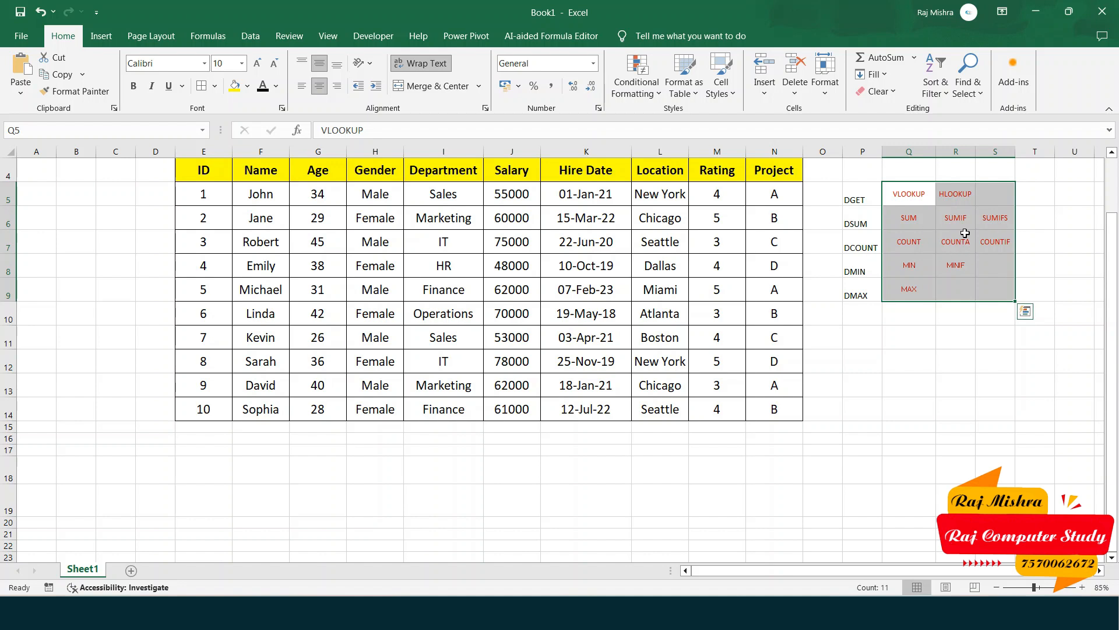
left_click_drag(851, 193, 861, 300)
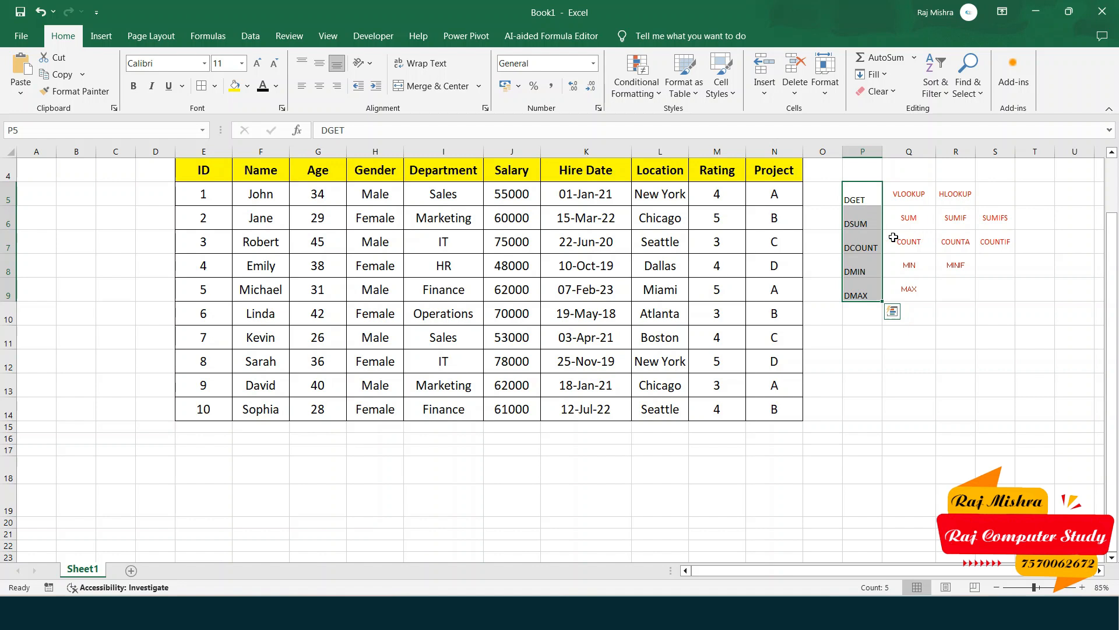
left_click(849, 222)
Step: Copy the employee table's header row E4:N4 into row 18, starting at E18
left_click_drag(186, 170, 781, 155)
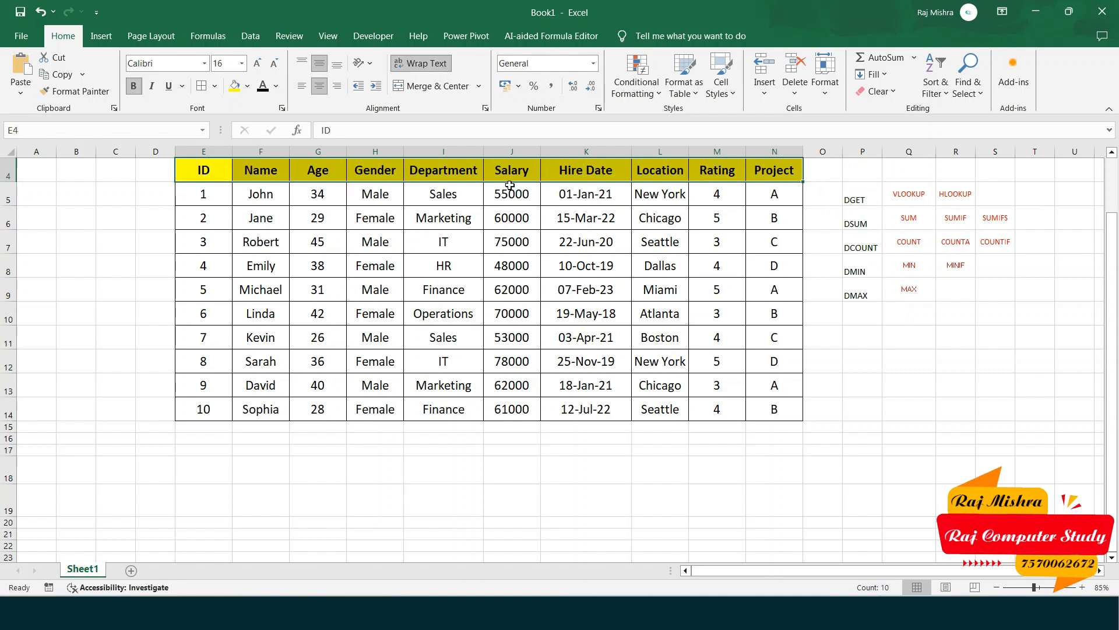
key("ctrl+c")
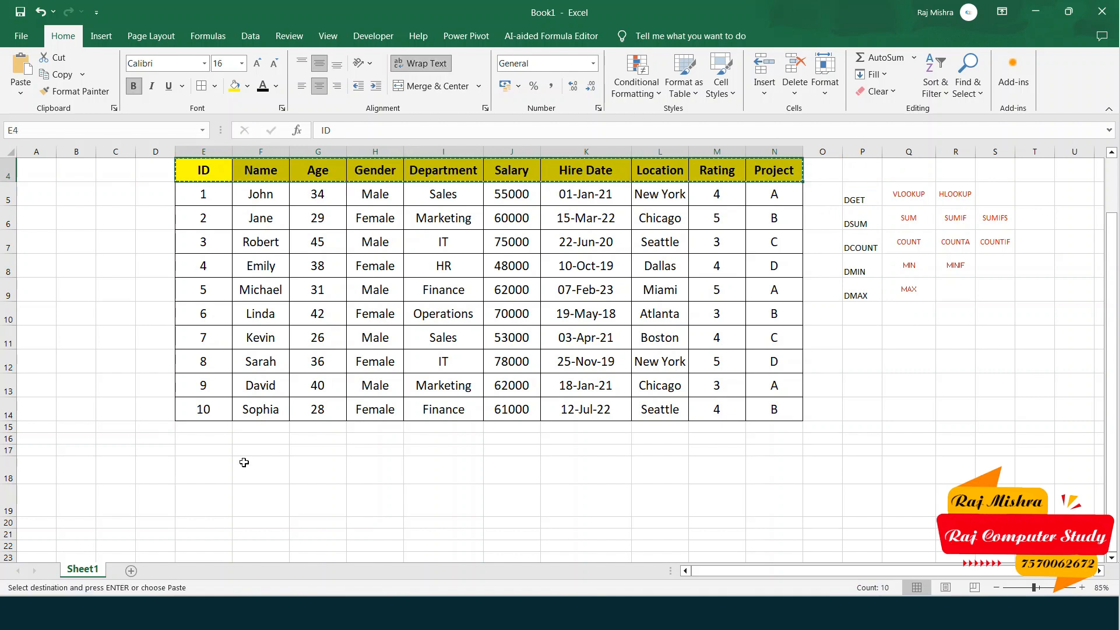
left_click(207, 466)
key("ctrl+v")
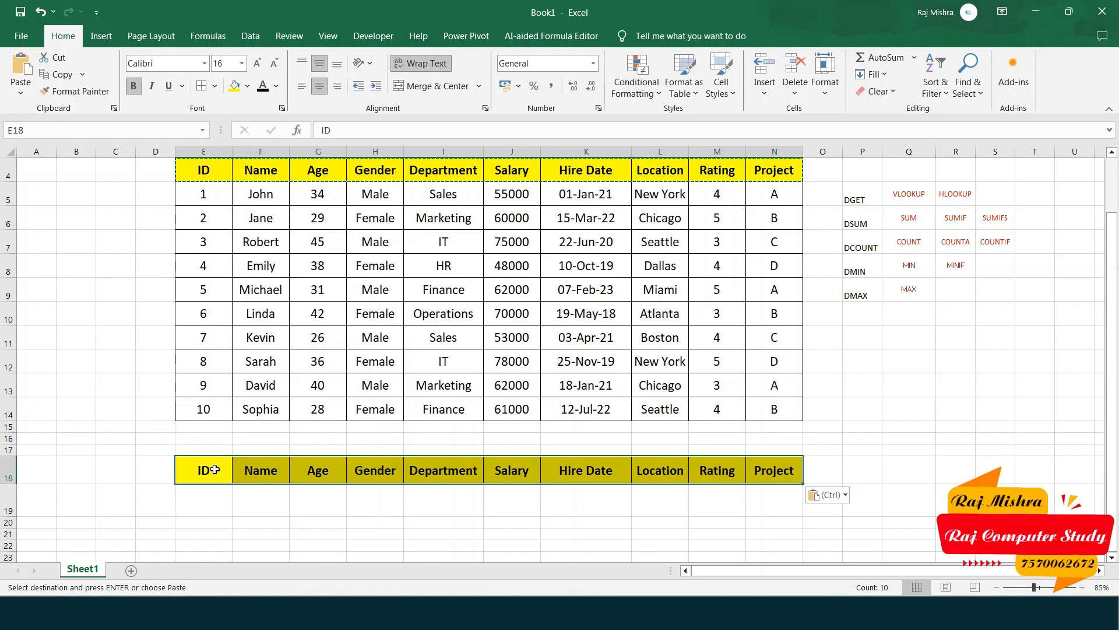
left_click_drag(212, 464, 787, 452)
left_click(346, 503)
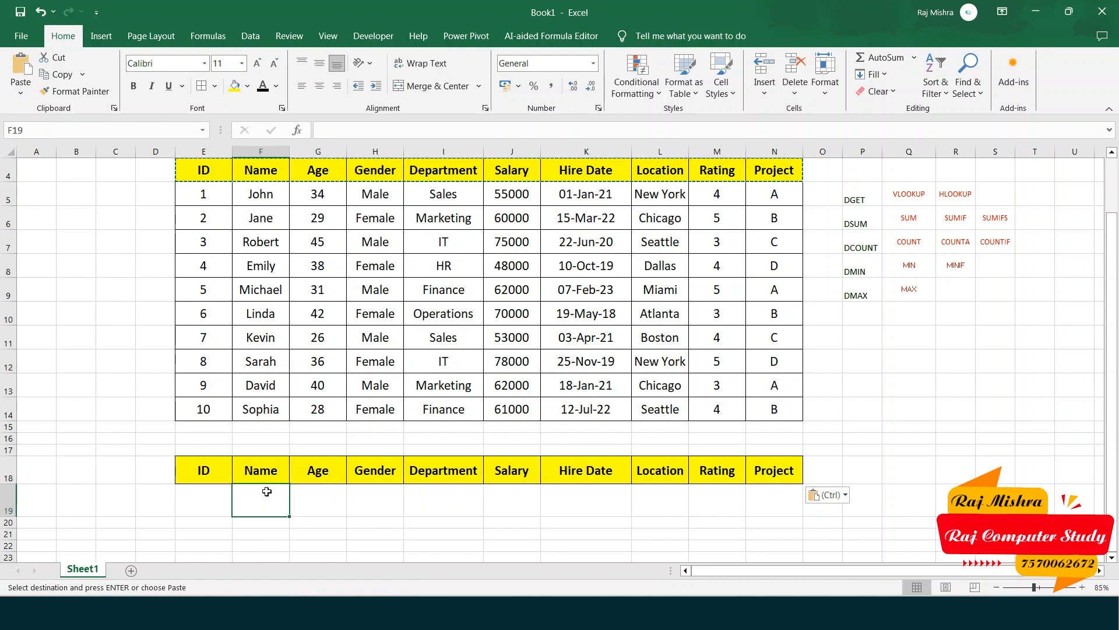
key("Escape")
left_click(263, 499)
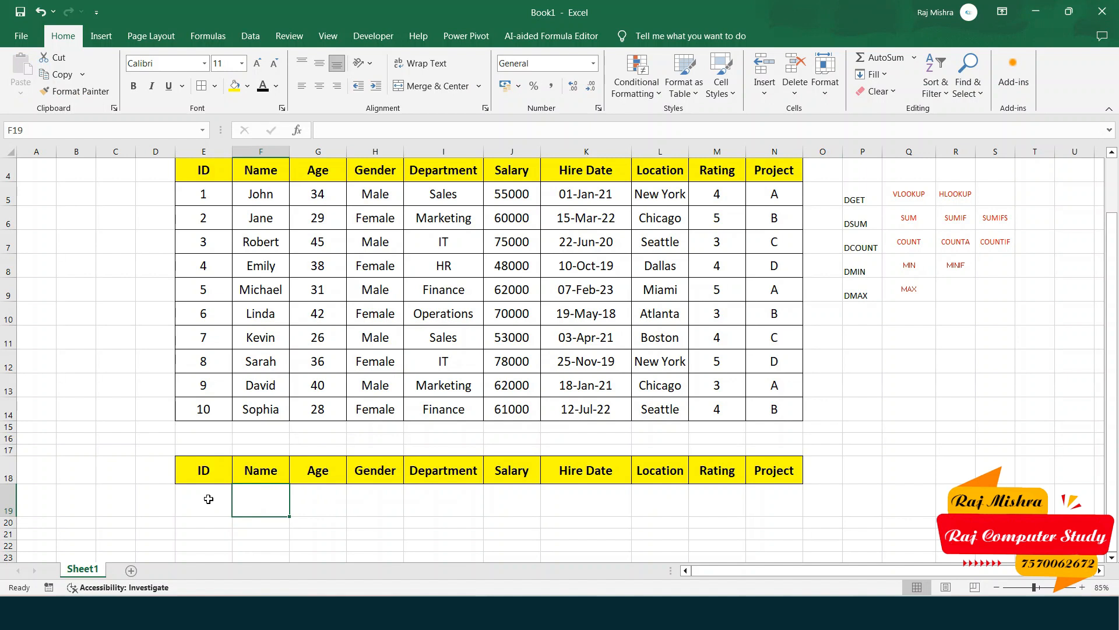
left_click(318, 496)
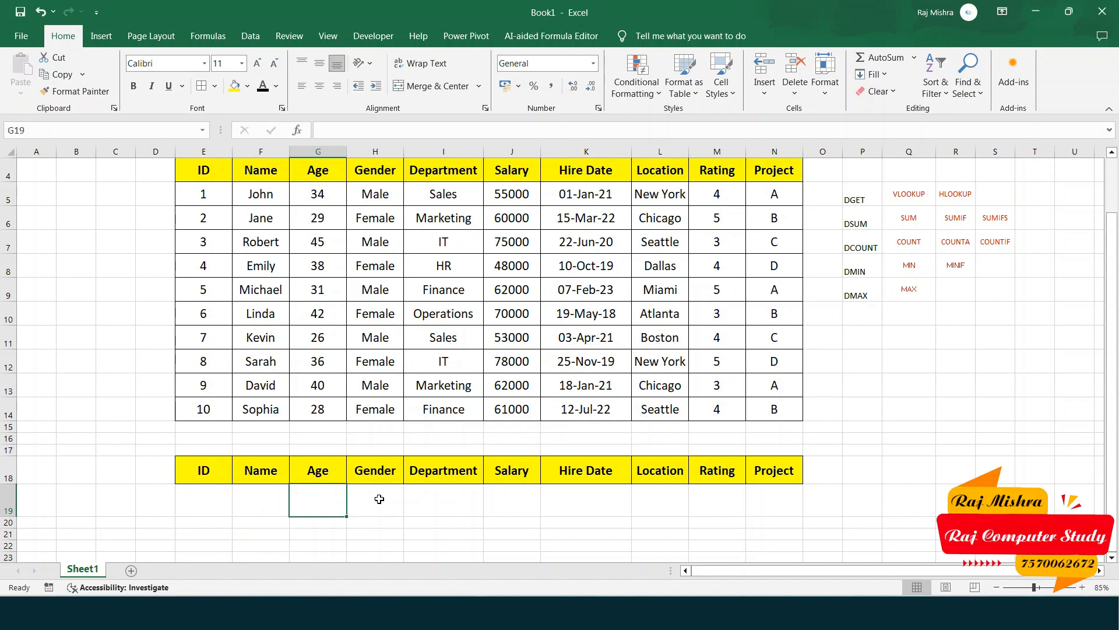
left_click(384, 501)
left_click(442, 501)
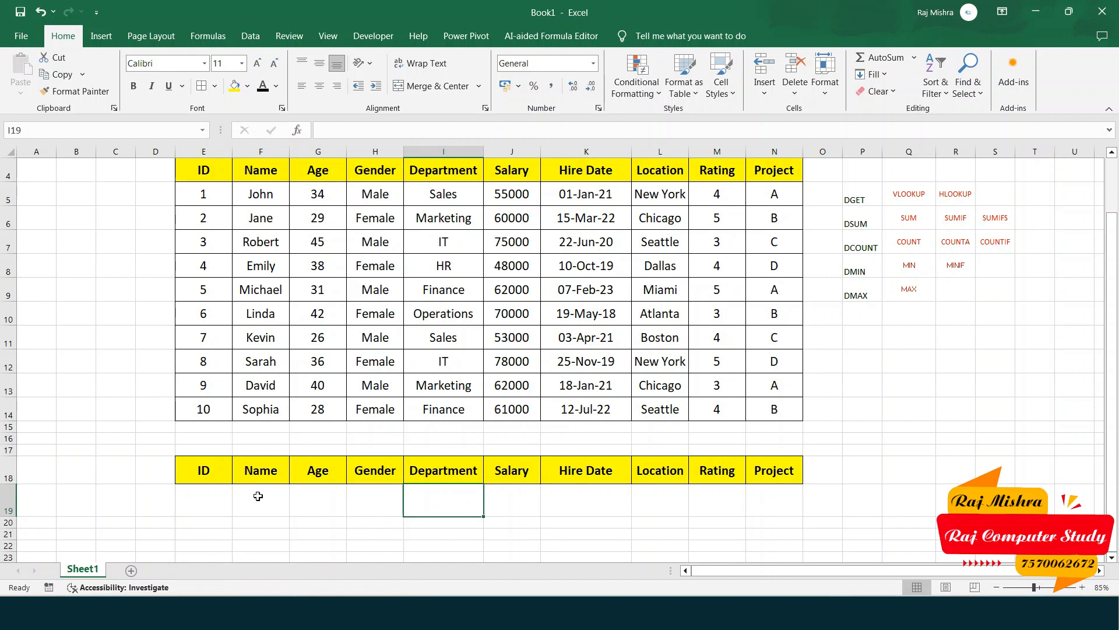
left_click(217, 499)
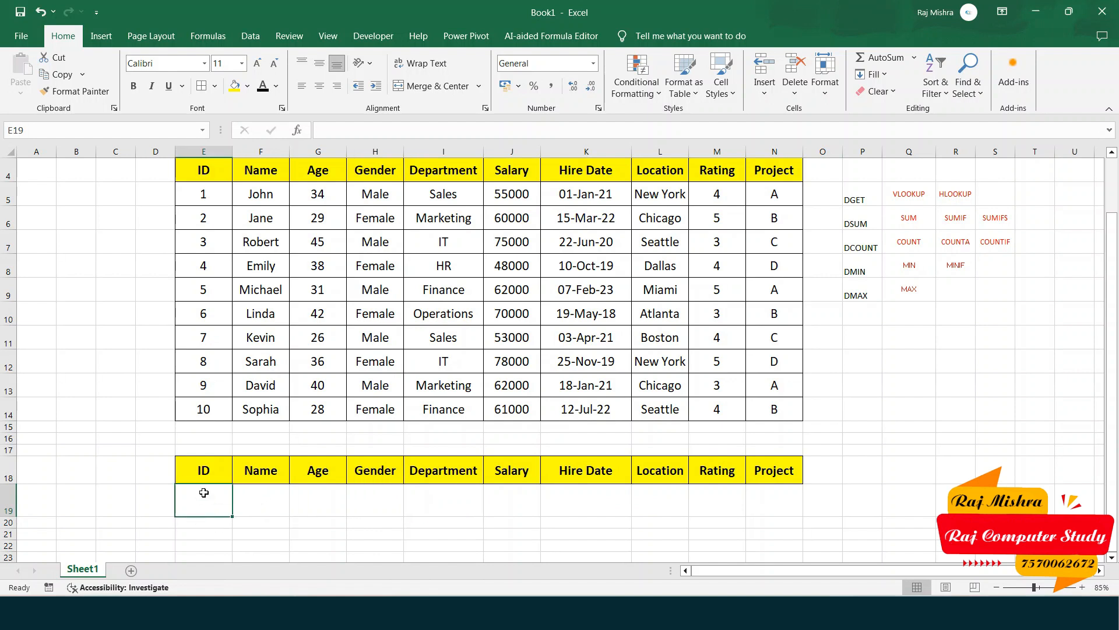
left_click_drag(264, 491, 799, 502)
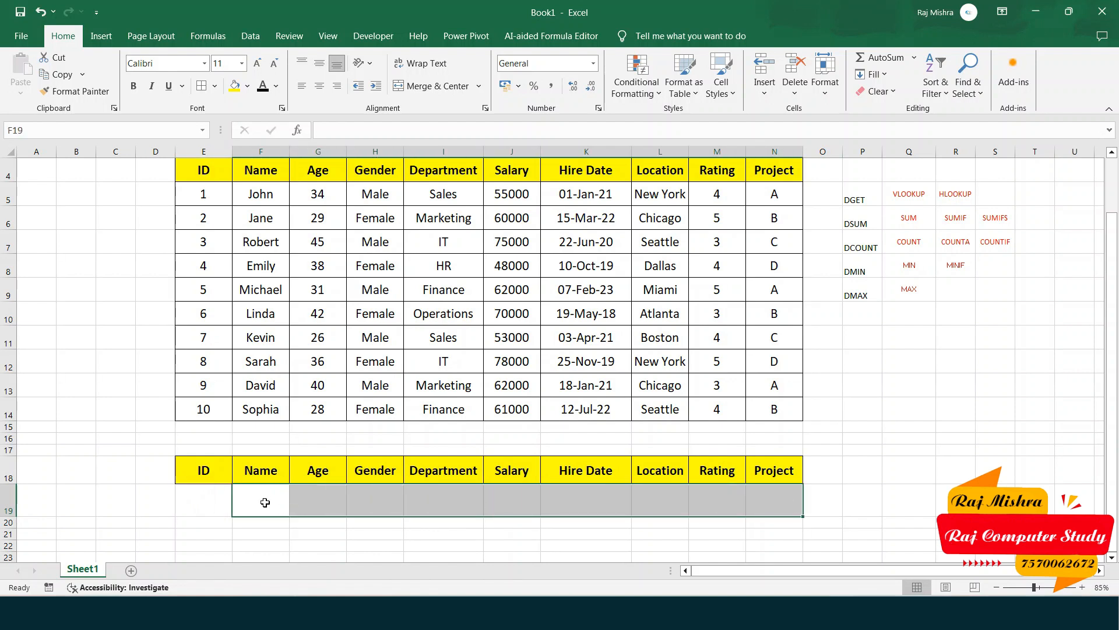
left_click(199, 497)
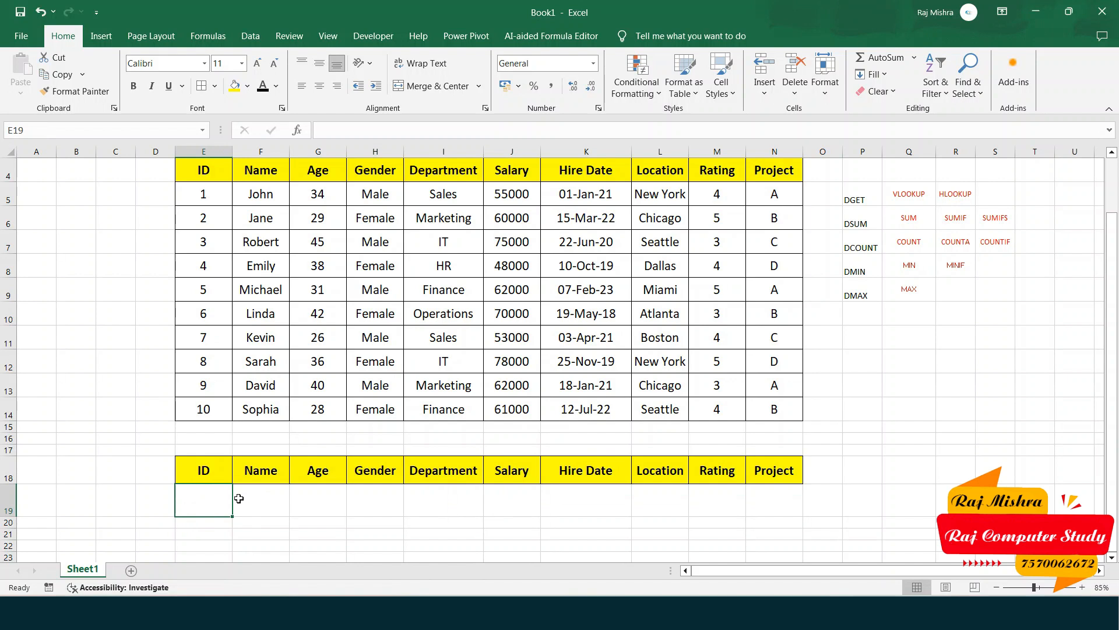
Step: Select F19:N19 below the copied headers and begin a DGET formula in F19
left_click_drag(252, 499, 777, 500)
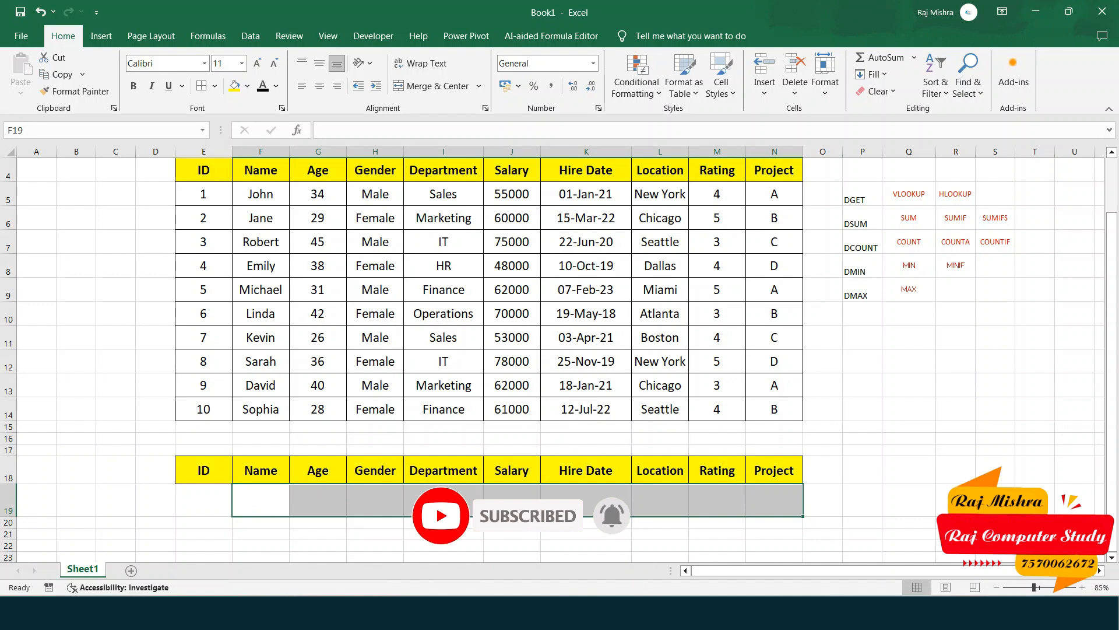
type("=")
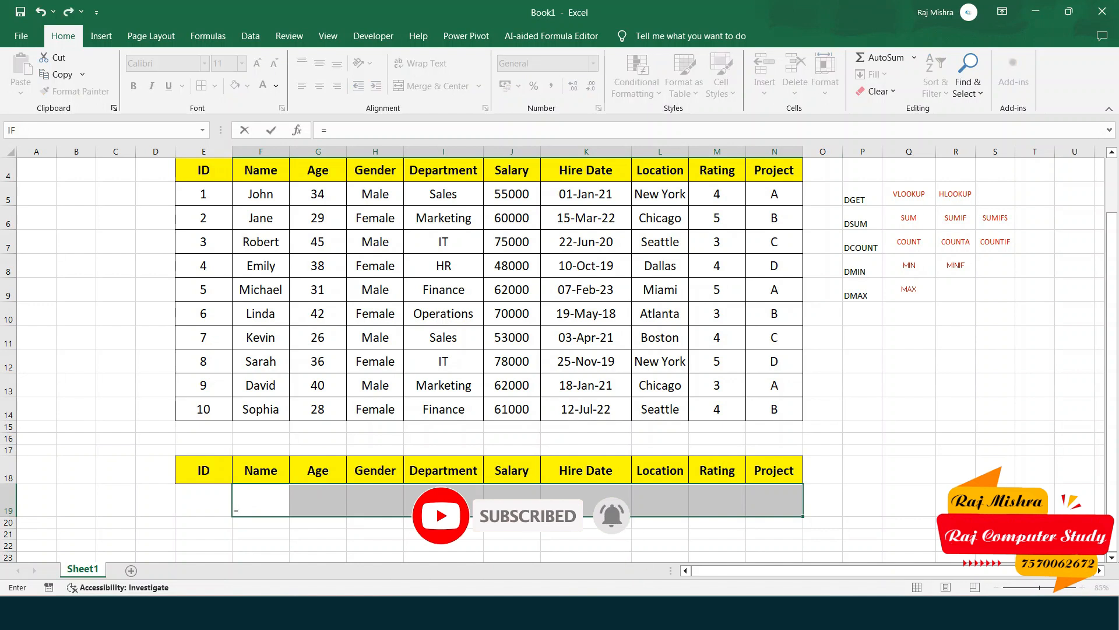
type("DGET")
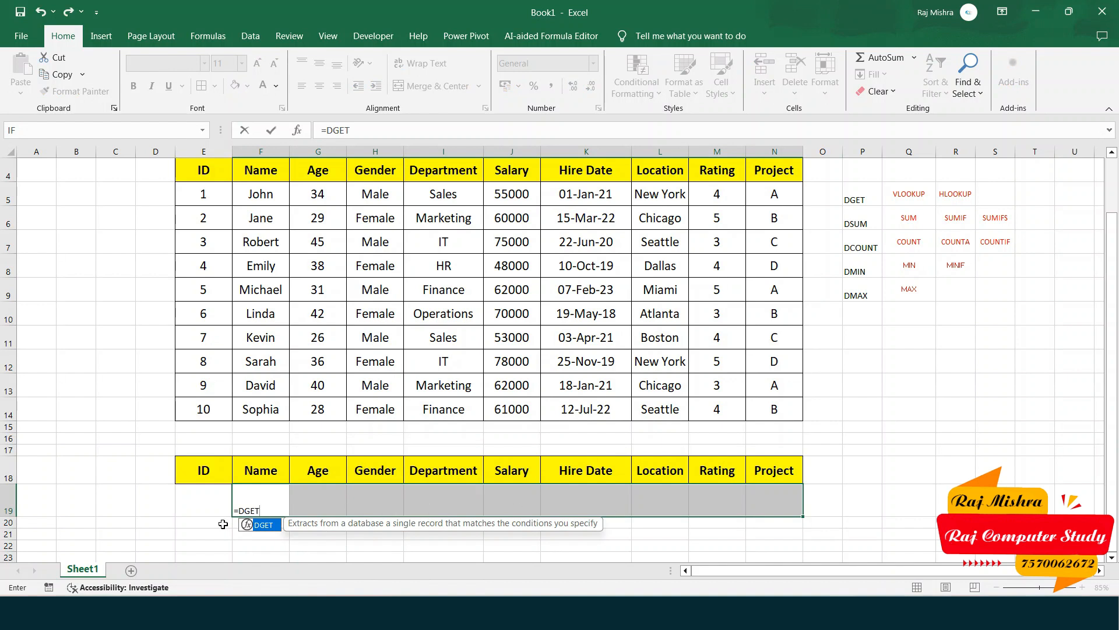
key("Escape")
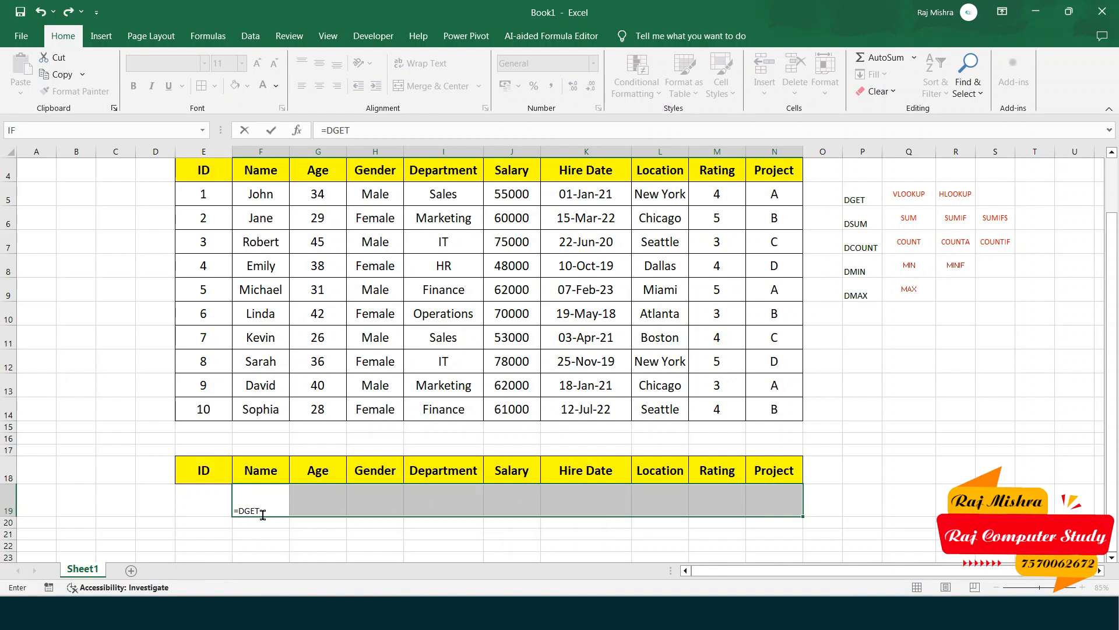
key("super+plus")
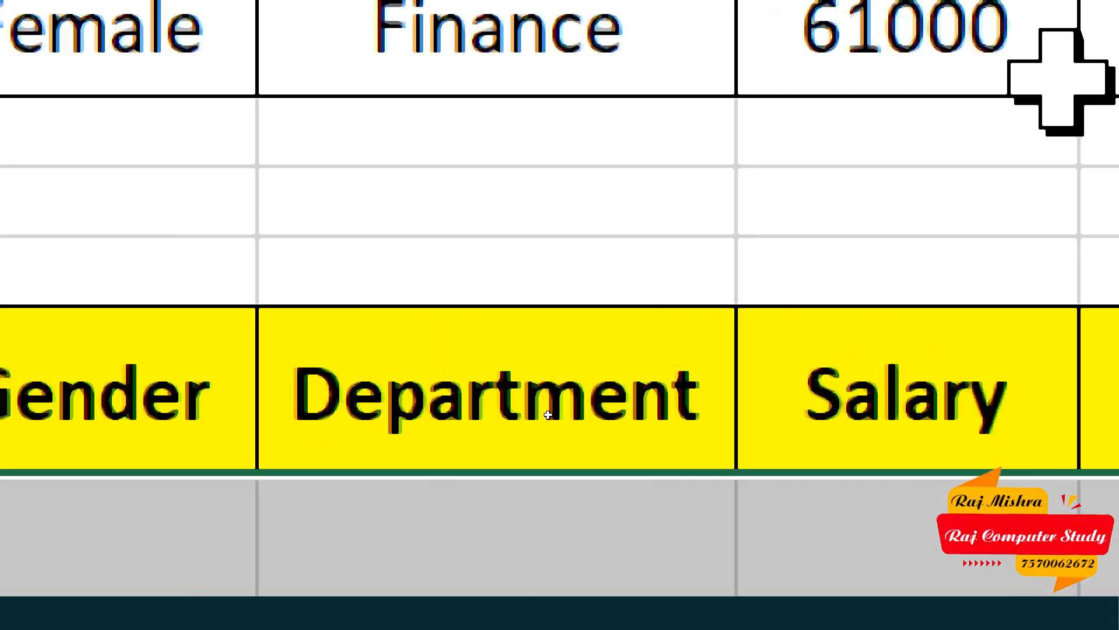
key("super+minus")
key("super+minus")
key("super+minus")
key("super+minus")
key("super+minus")
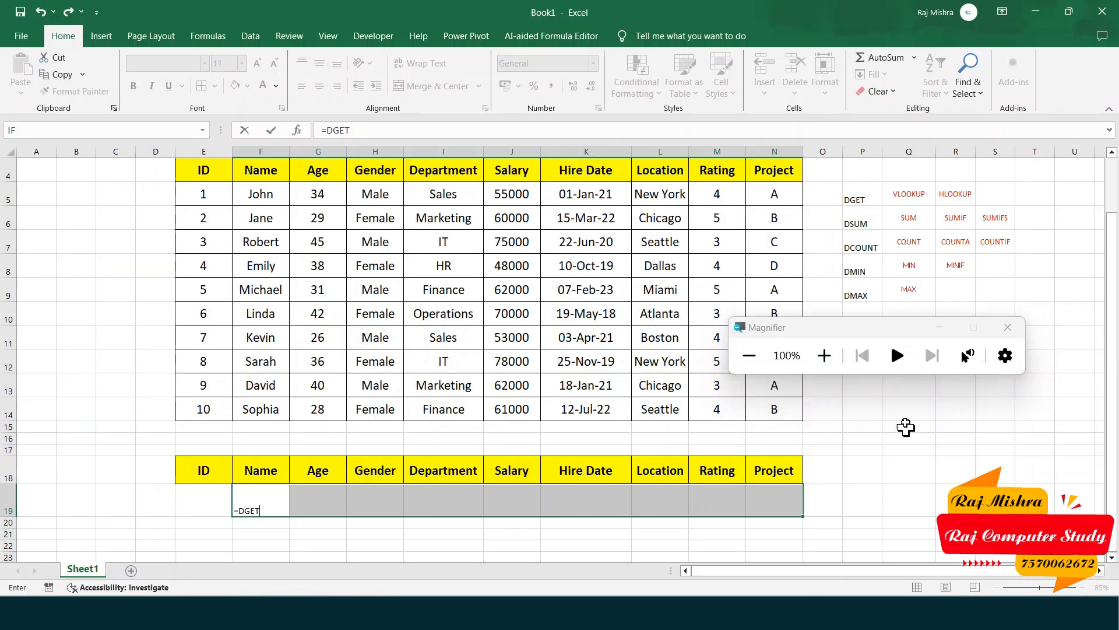
key("super+Escape")
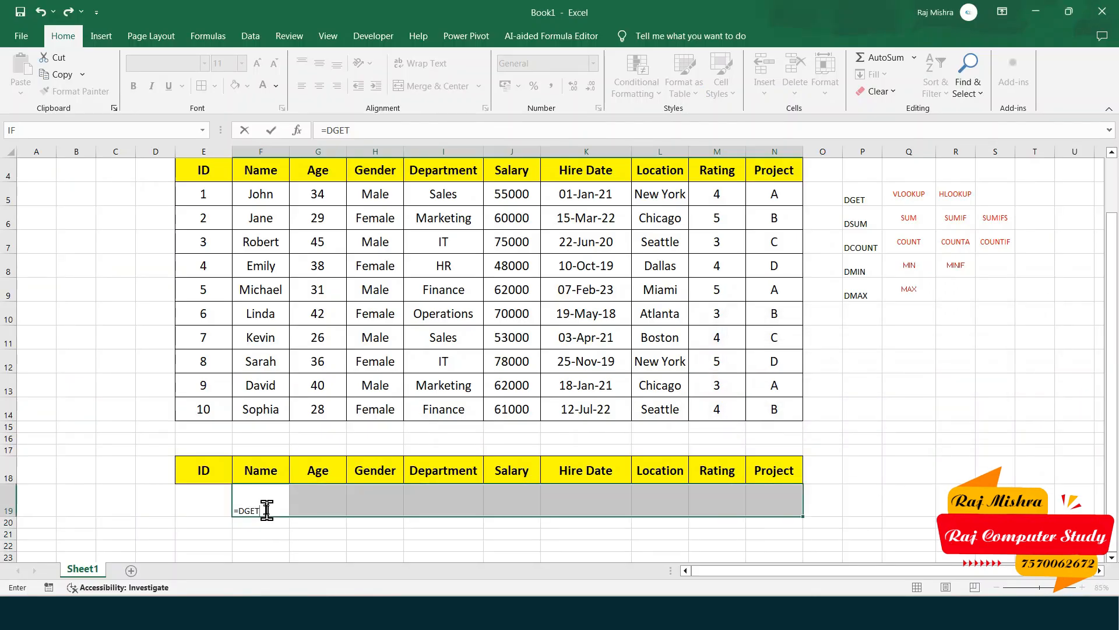
key("super+plus")
key("super+plus")
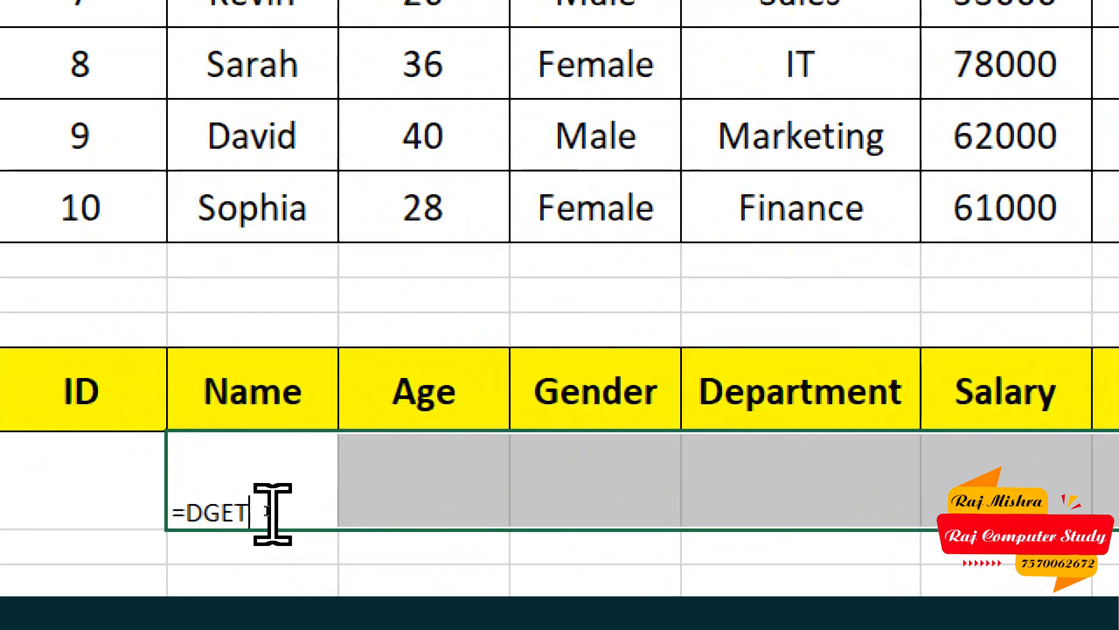
type("(")
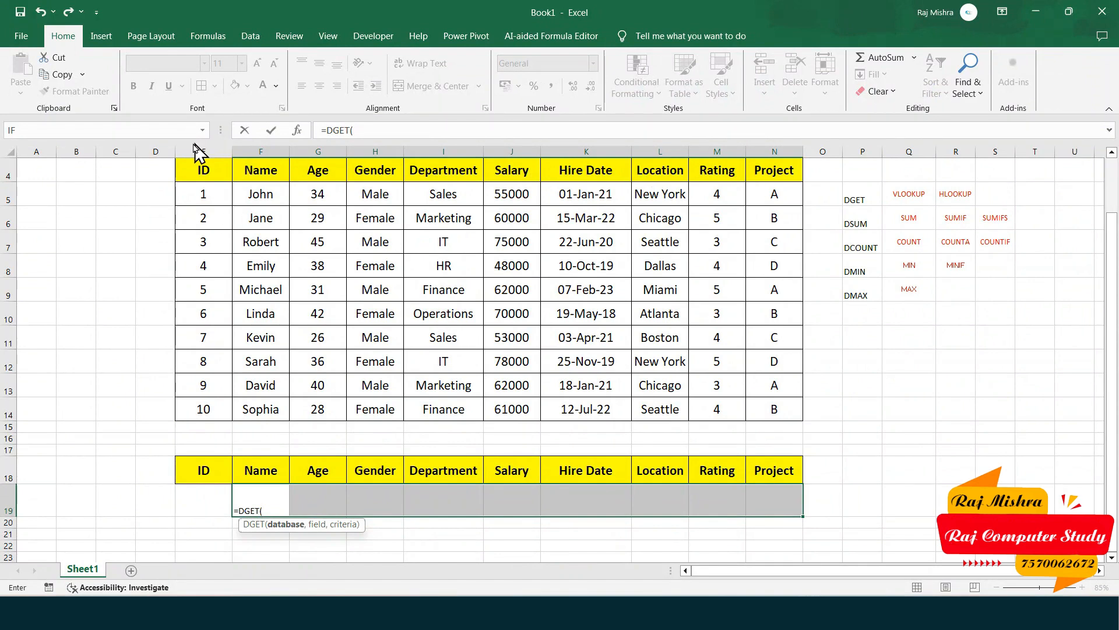
Step: Set the DGET database argument to the absolute range $E$4:$N$14 and the field argument to the Name header F4
left_click(197, 172)
left_click_drag(197, 173, 766, 411)
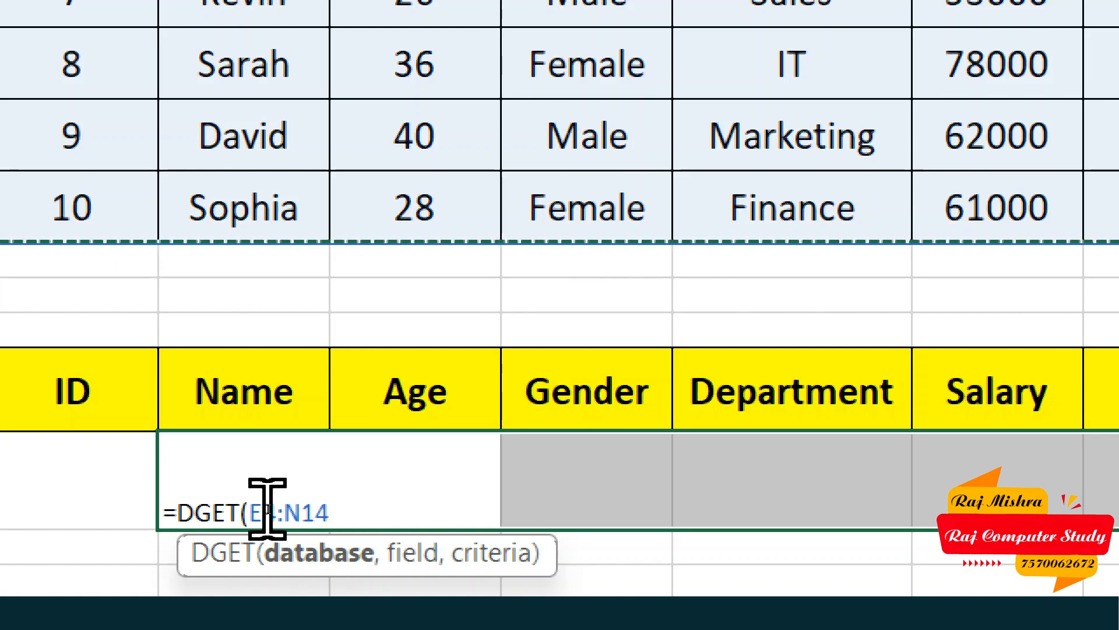
scroll(267, 507, "down", 1)
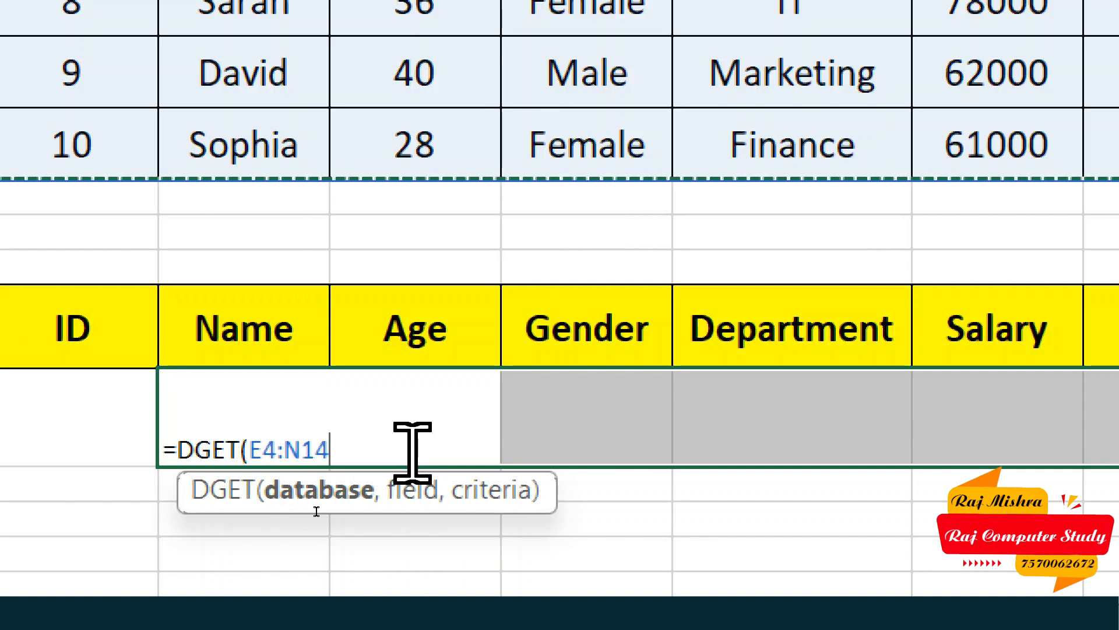
key("F4")
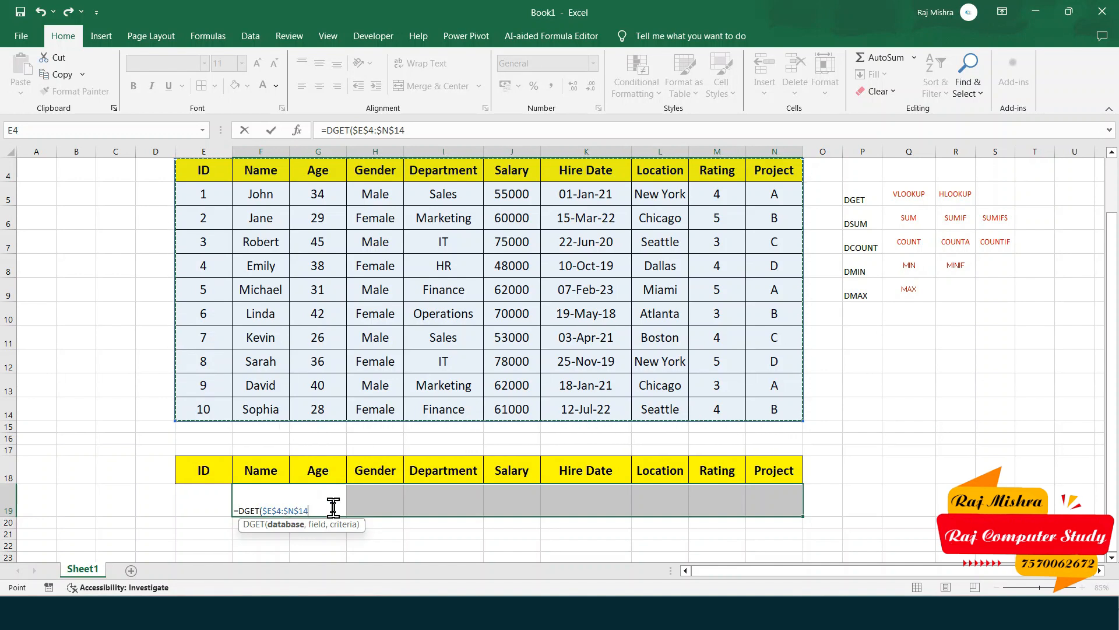
type(",")
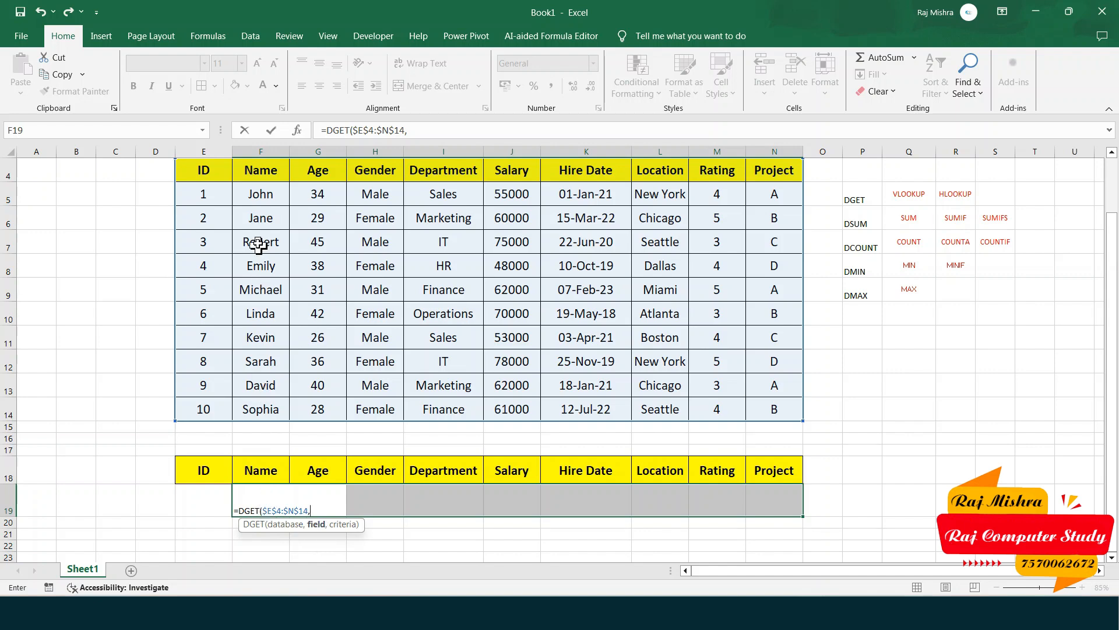
left_click(258, 164)
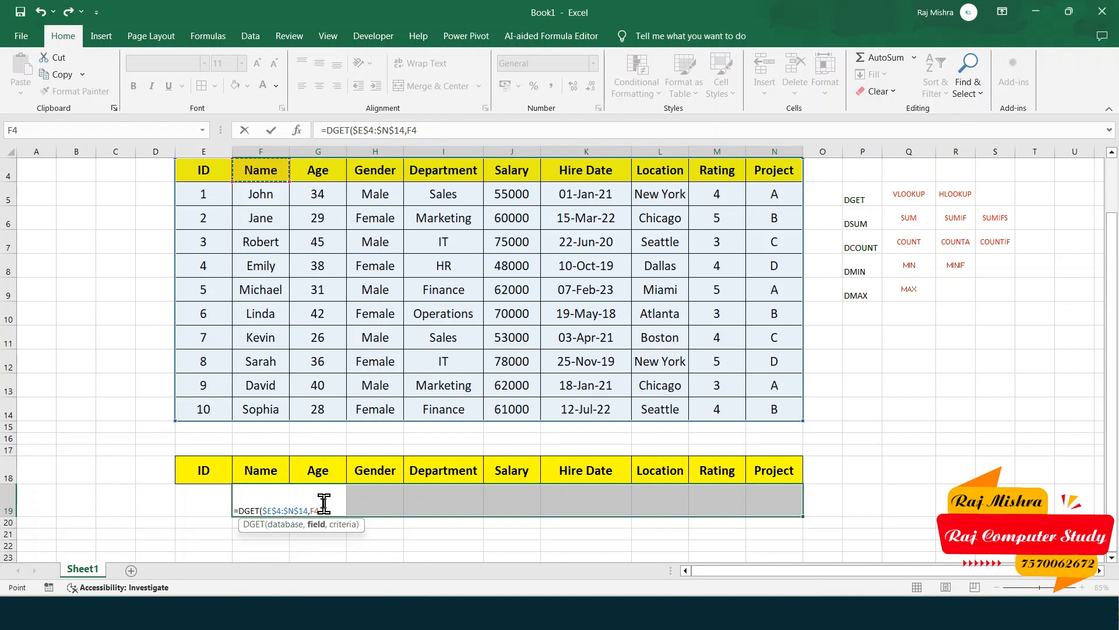
type(",")
left_click(196, 466)
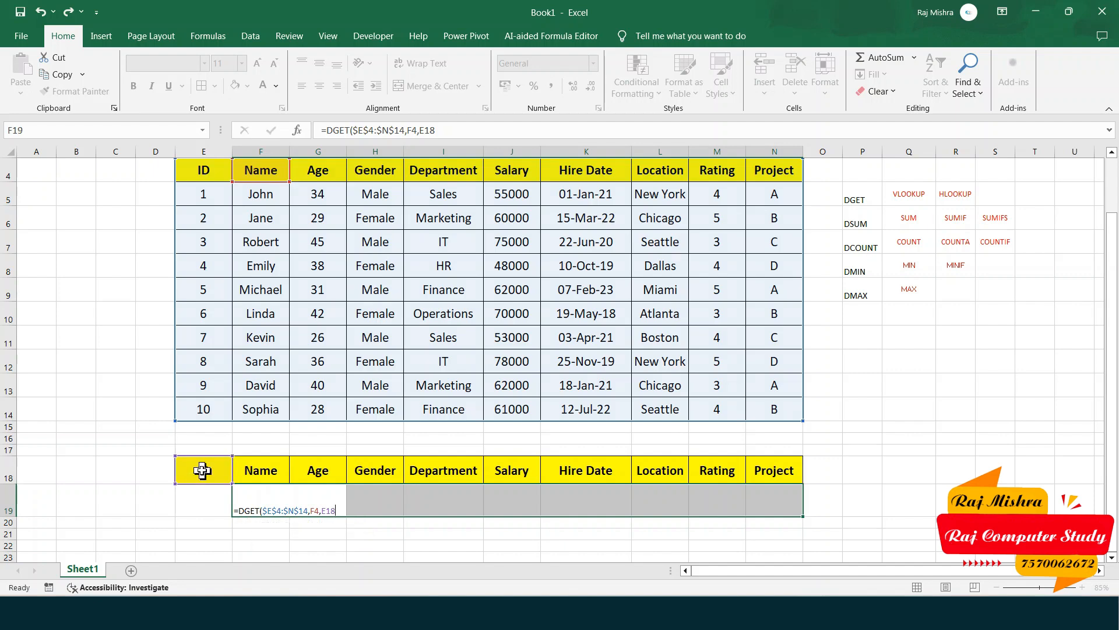
left_click_drag(196, 469, 200, 493)
double_click(263, 510)
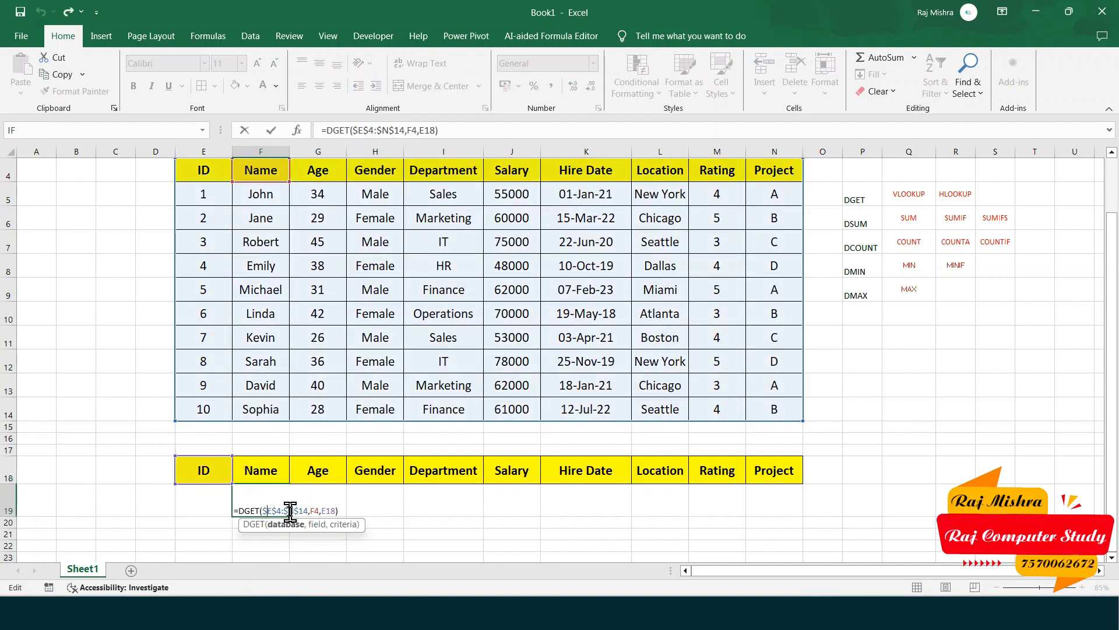
left_click(336, 511)
key("BackSpace")
key("BackSpace")
key("BackSpace")
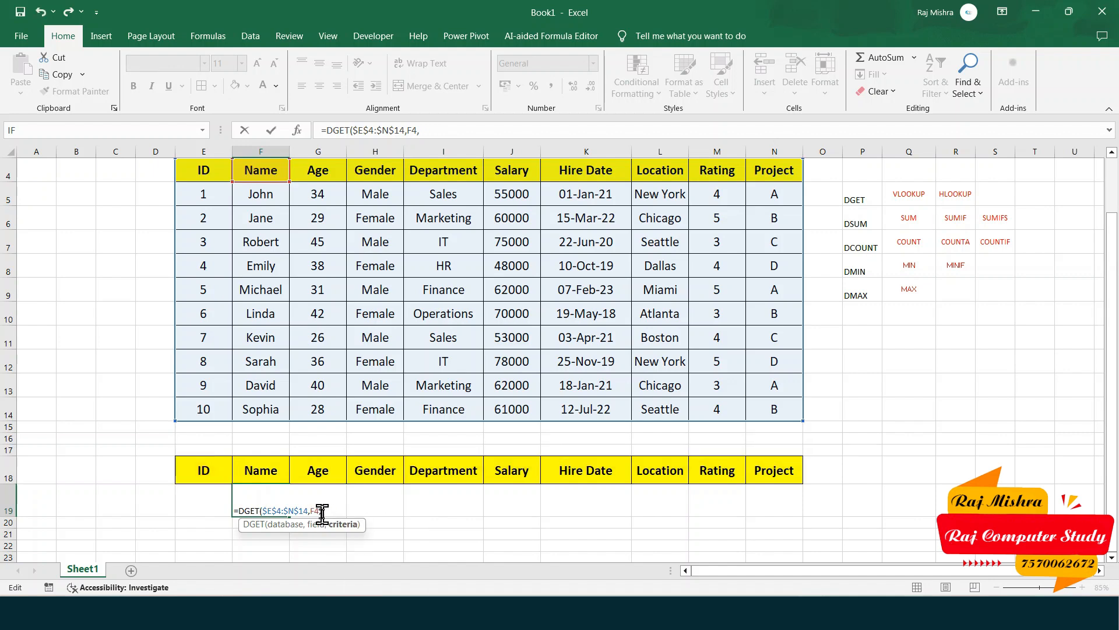
Step: Set the DGET criteria argument to the absolute range $E$18:$E$19 and complete the formula in F19
left_click(209, 465)
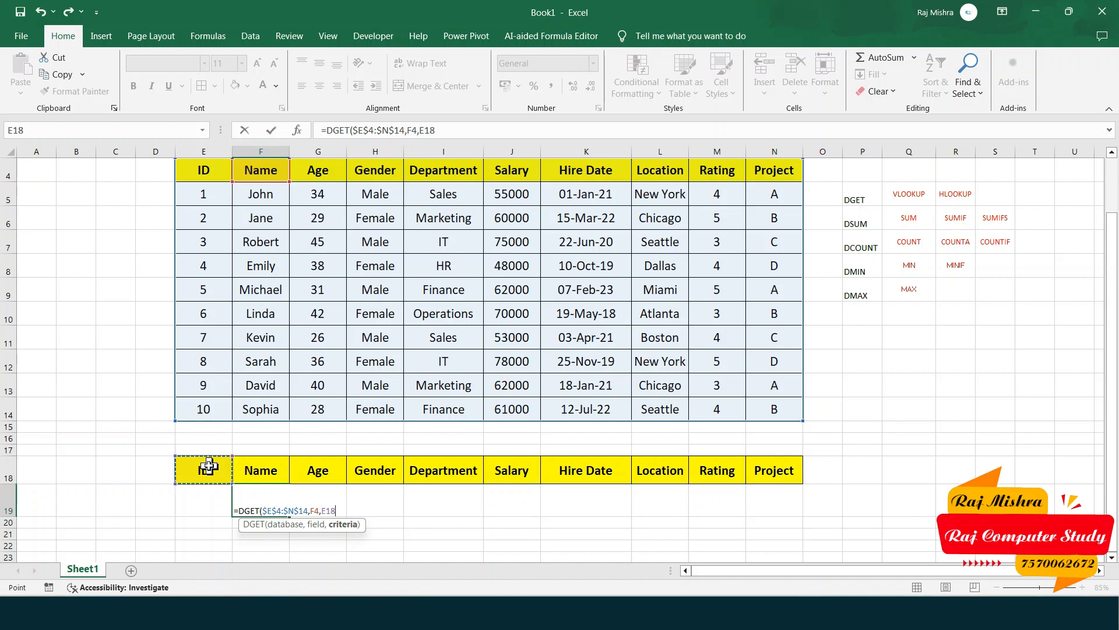
left_click_drag(209, 487, 210, 493)
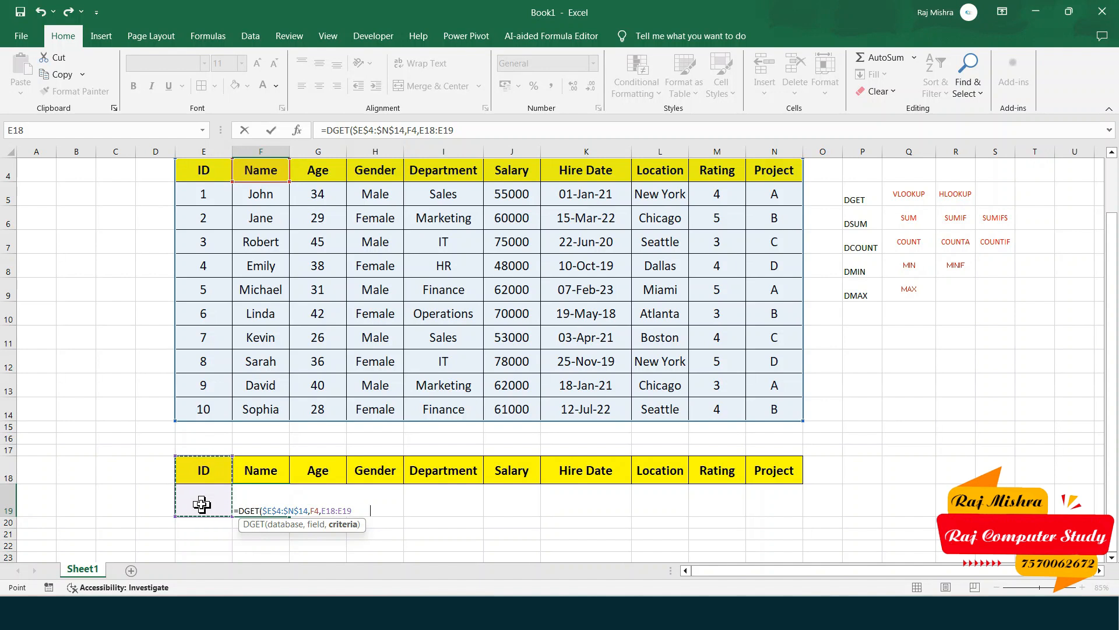
key("F4")
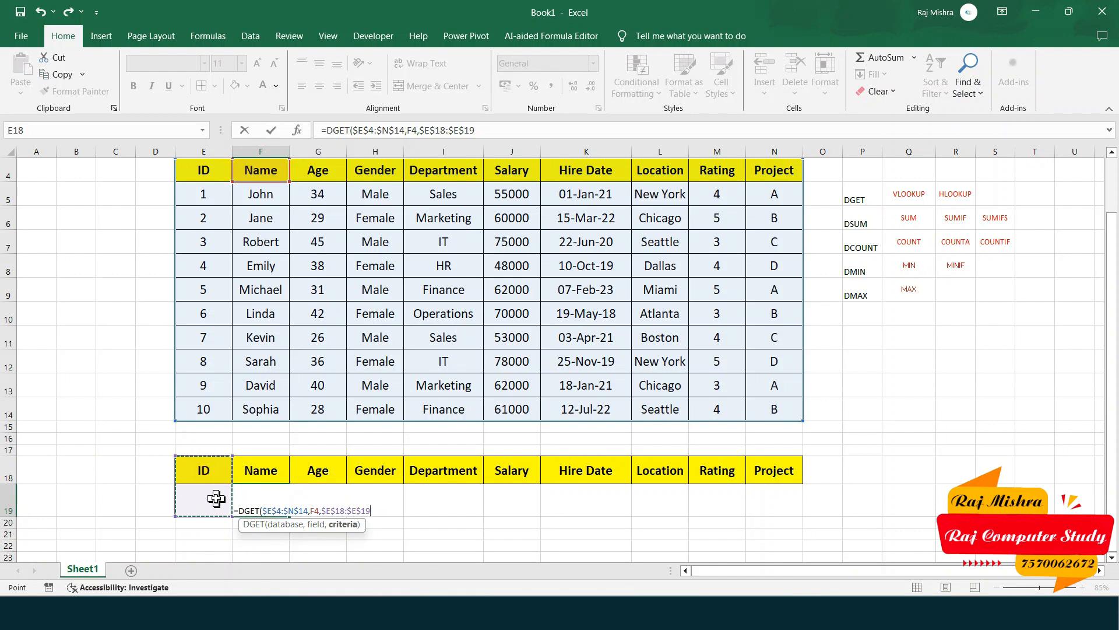
type(")")
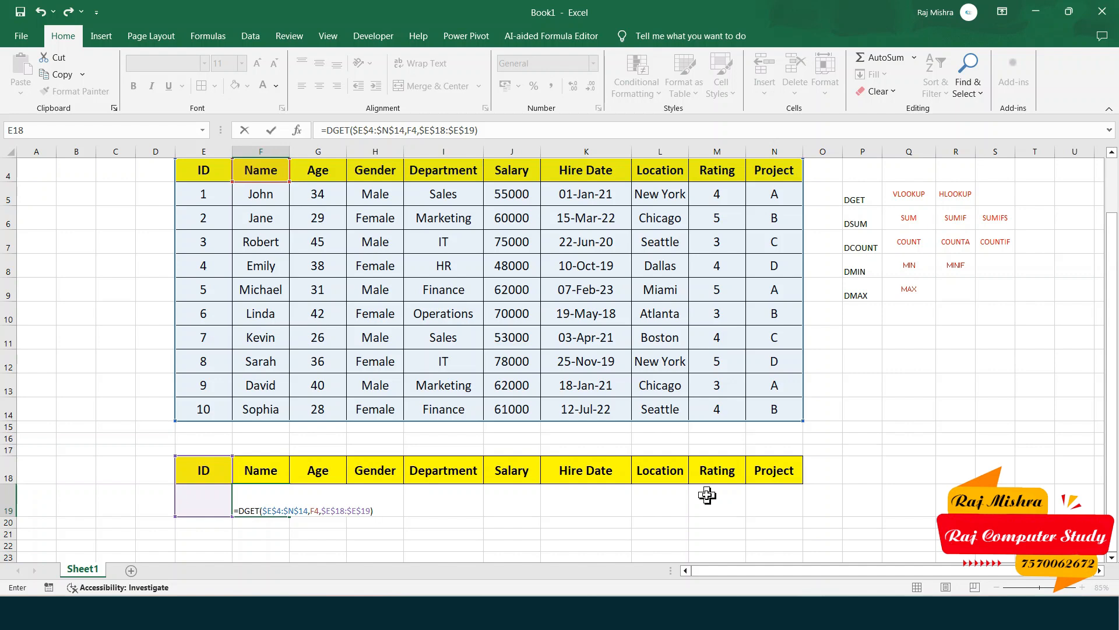
key("Return")
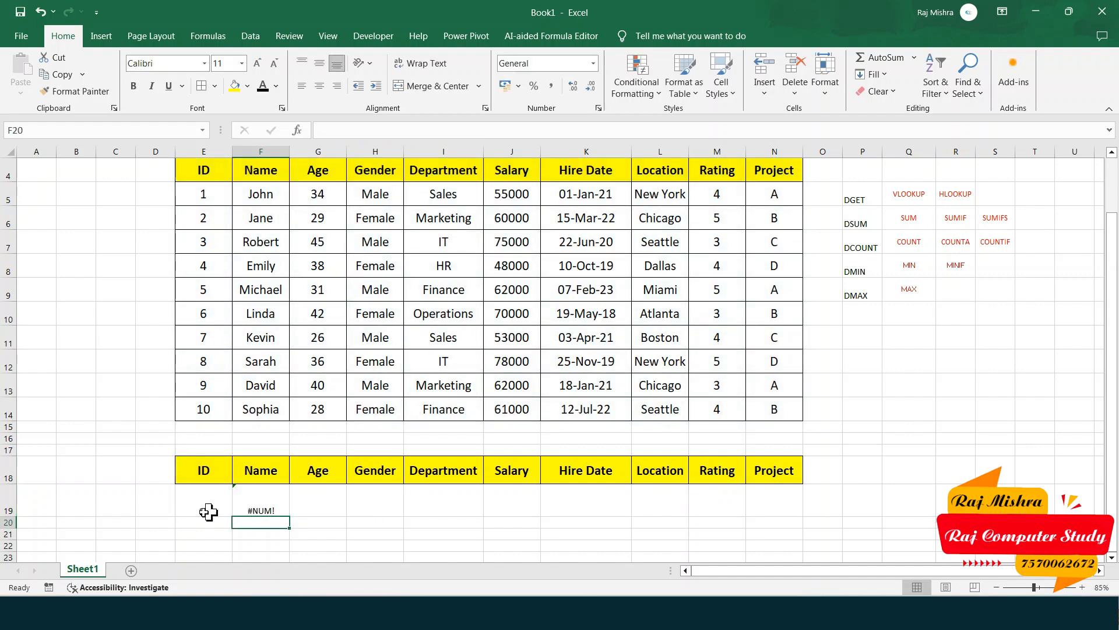
Step: Test the DGET lookup by entering ID 2 and then ID 3 in E19, and clear E19 again
left_click(261, 506)
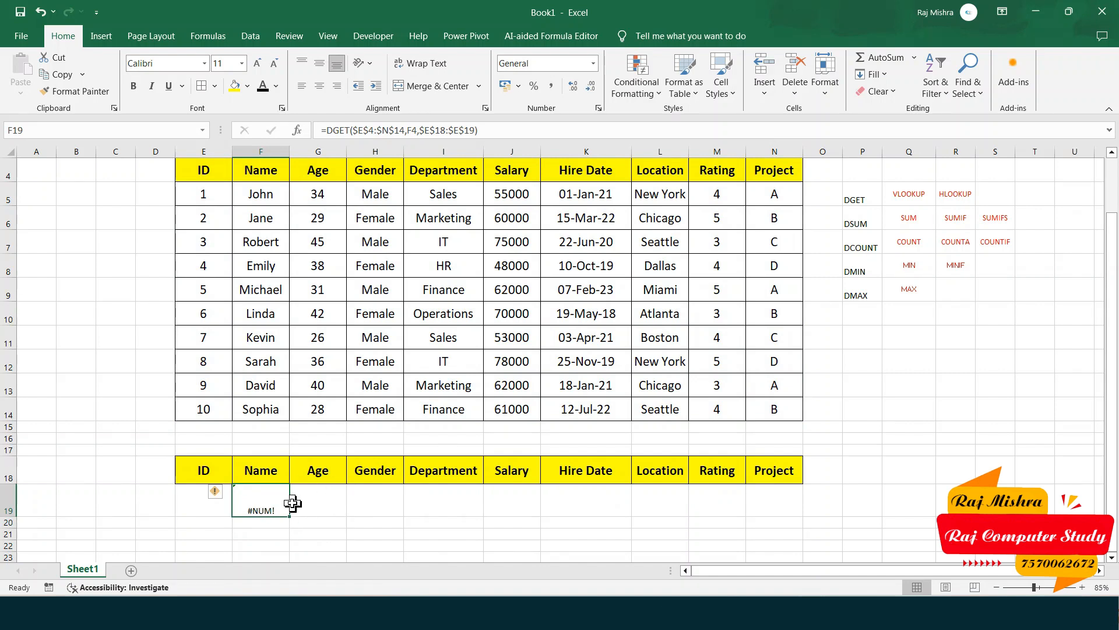
left_click(182, 500)
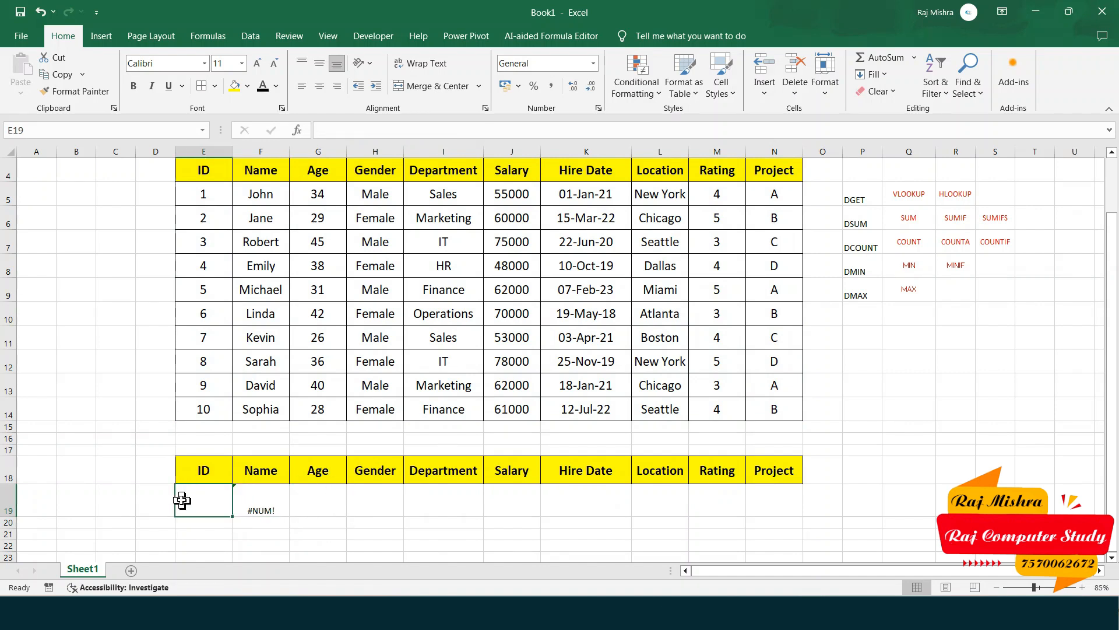
type("2")
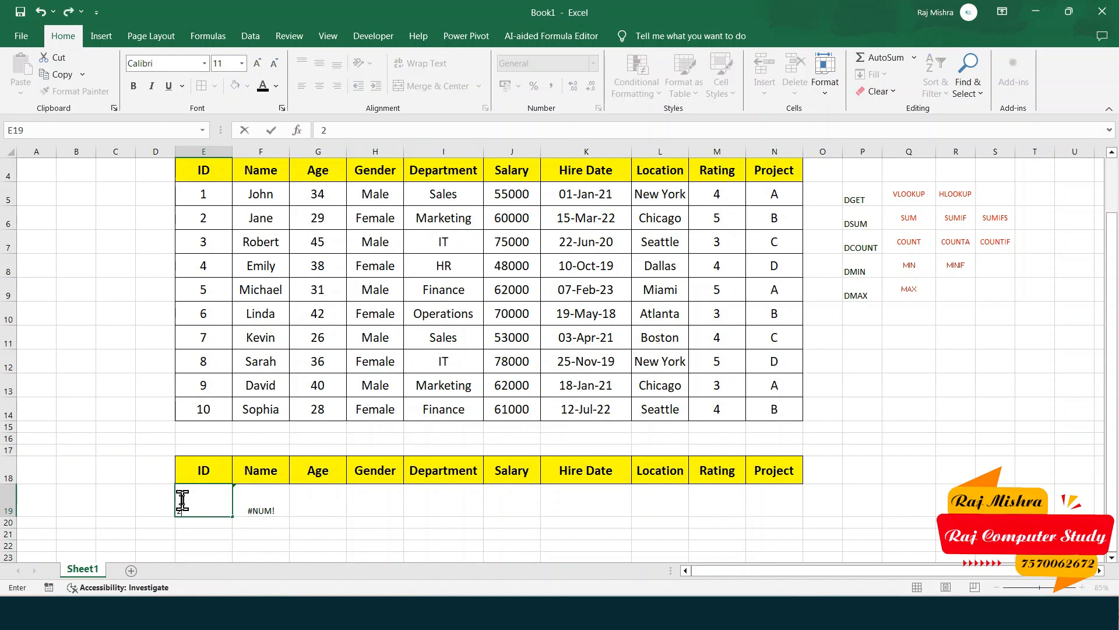
key("Return")
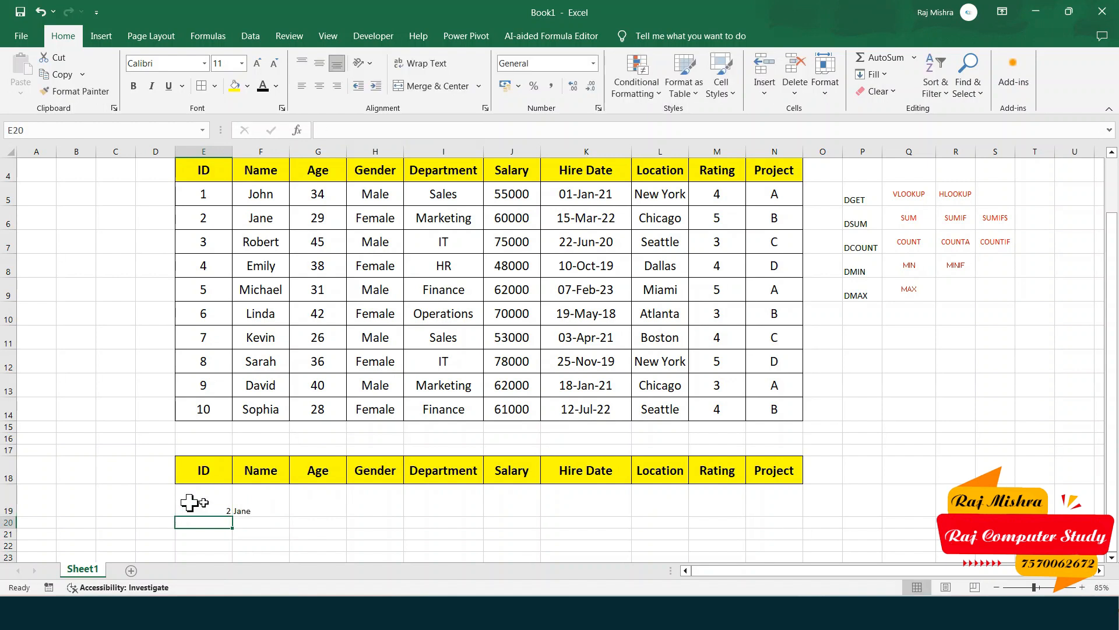
left_click(190, 502)
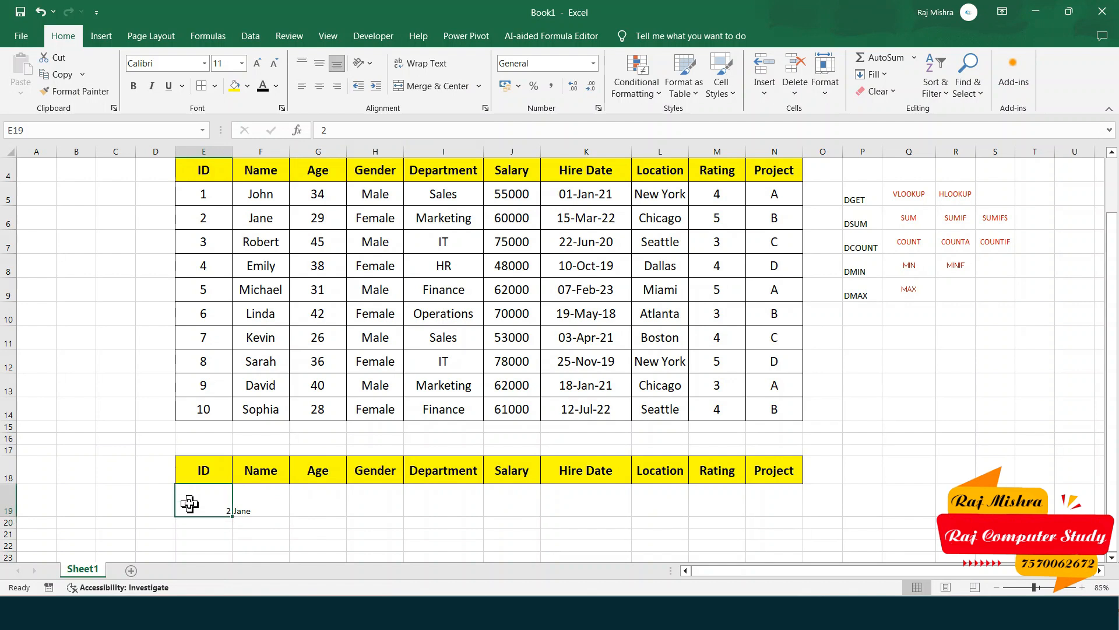
type("3")
key("Return")
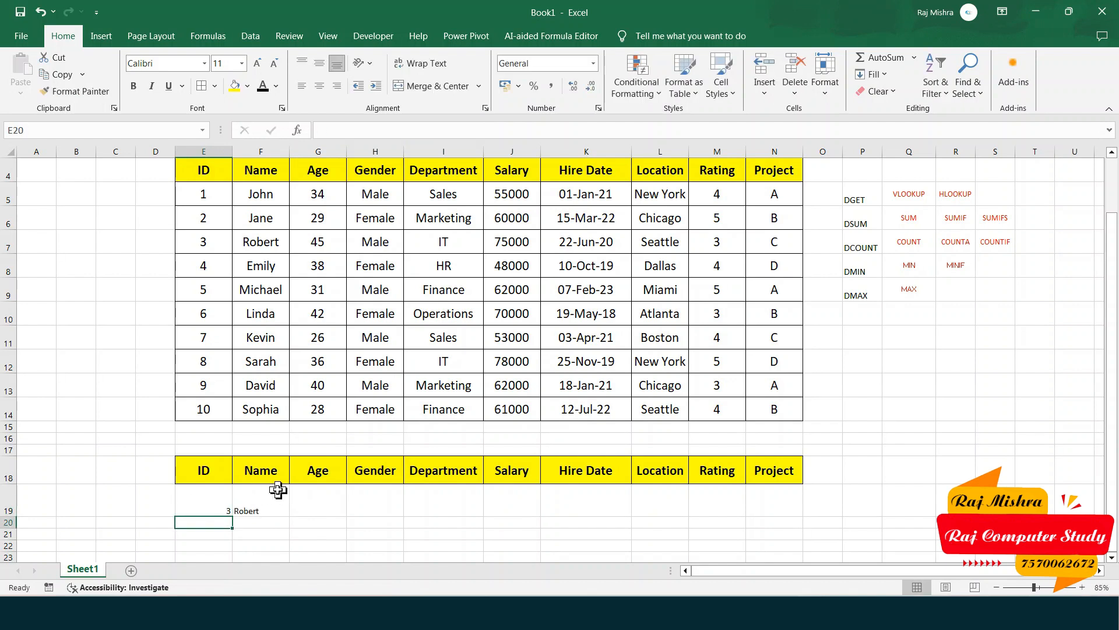
left_click(226, 510)
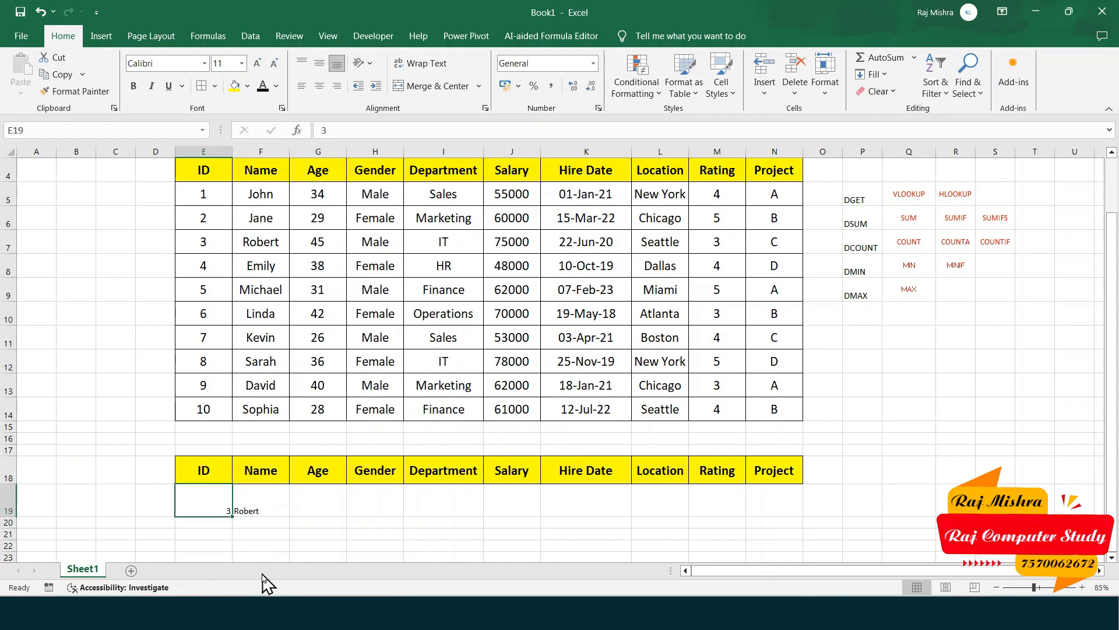
key("Delete")
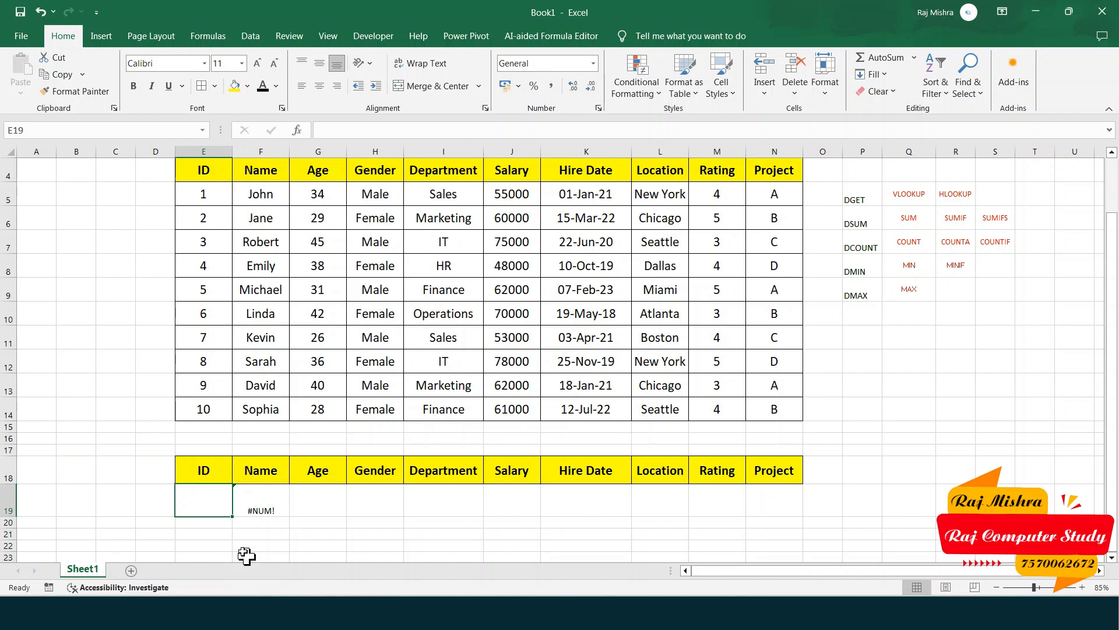
Step: Inspect the DGET formula in F19 and its error options while the ID cell E19 is empty
left_click(263, 496)
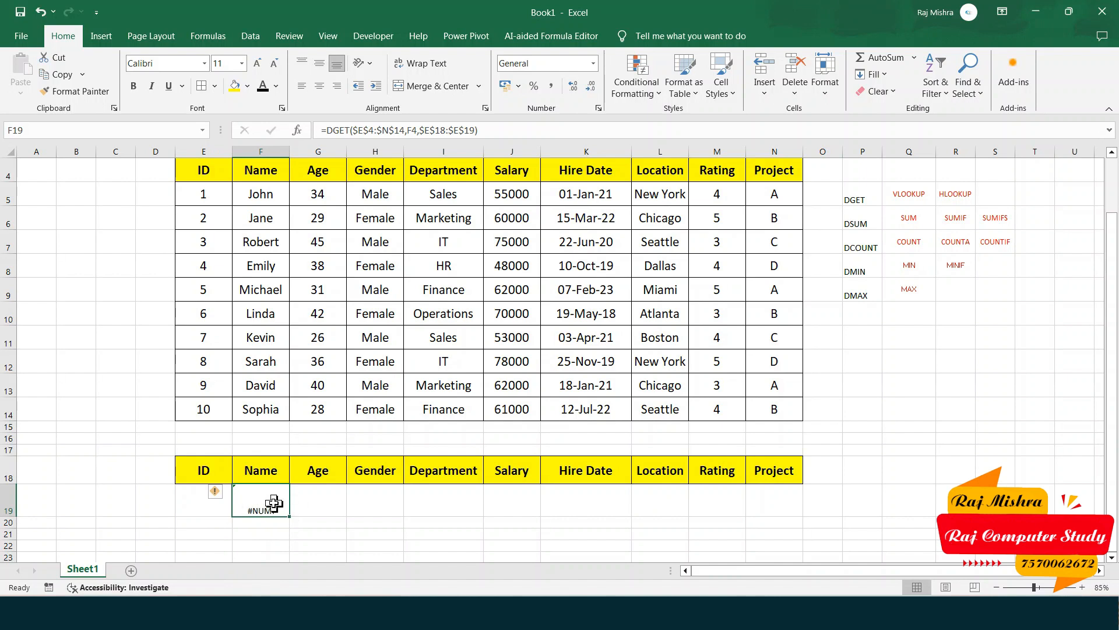
left_click(176, 509)
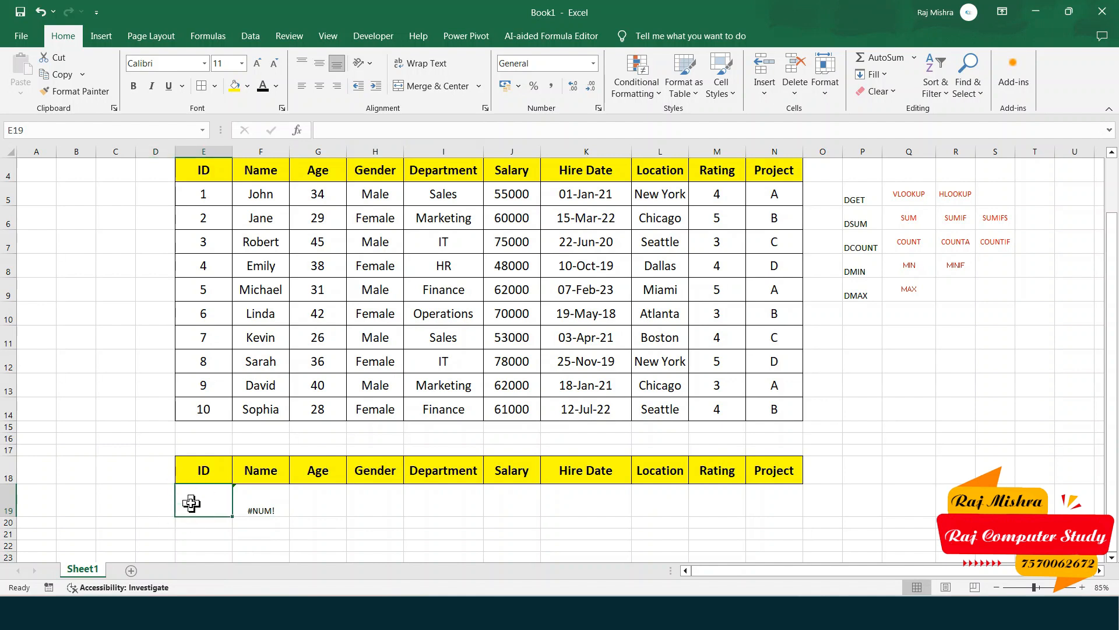
left_click(252, 513)
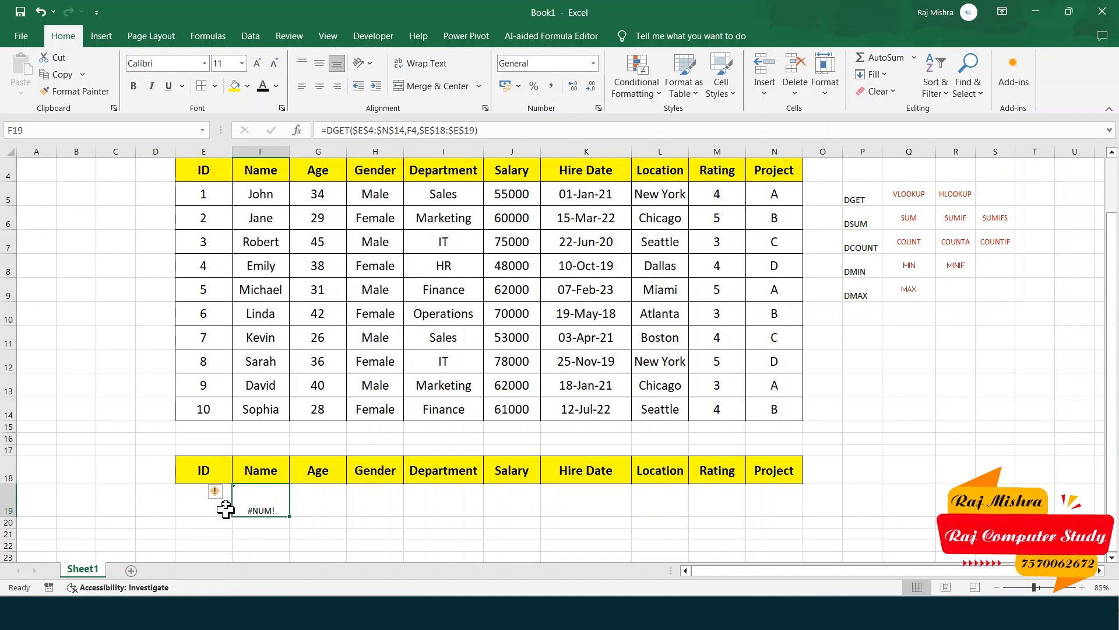
left_click(199, 500)
left_click(239, 502)
left_click(217, 493)
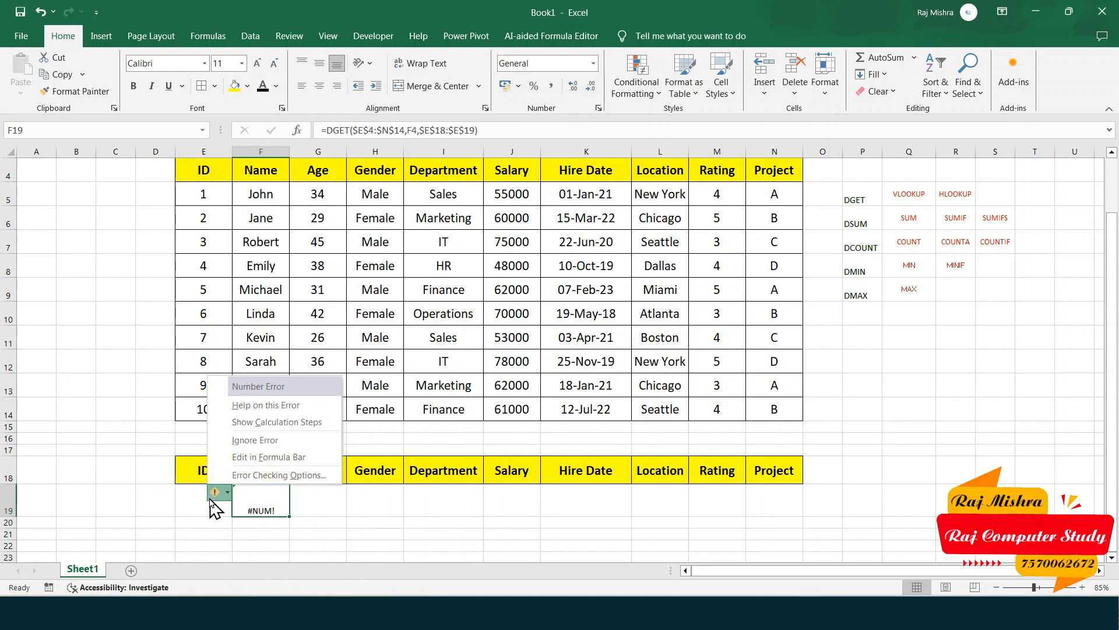
left_click(193, 503)
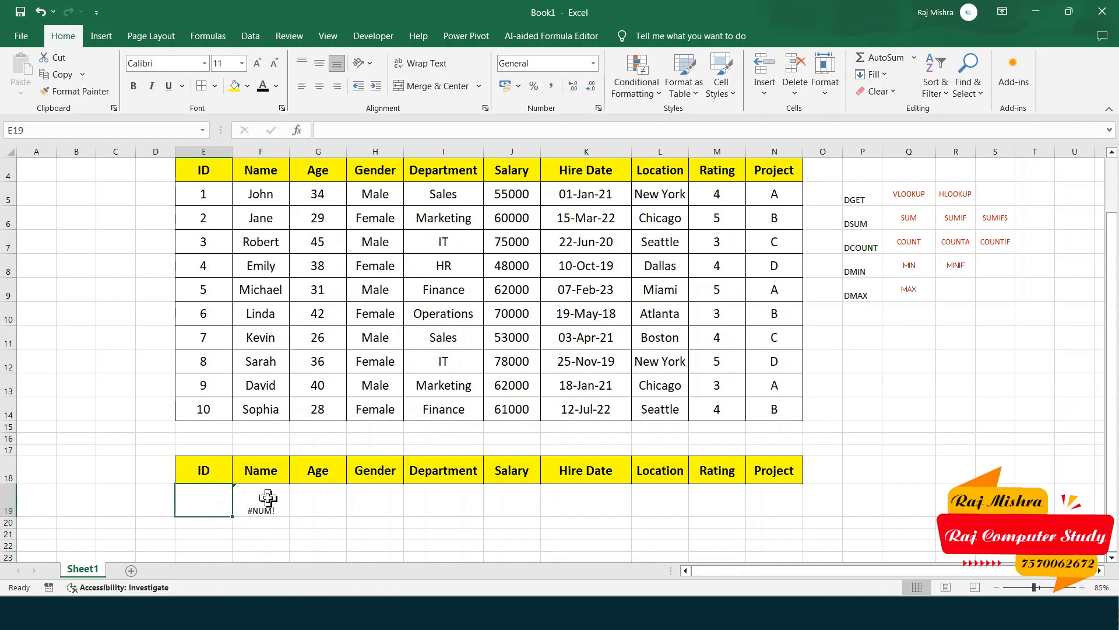
left_click(264, 500)
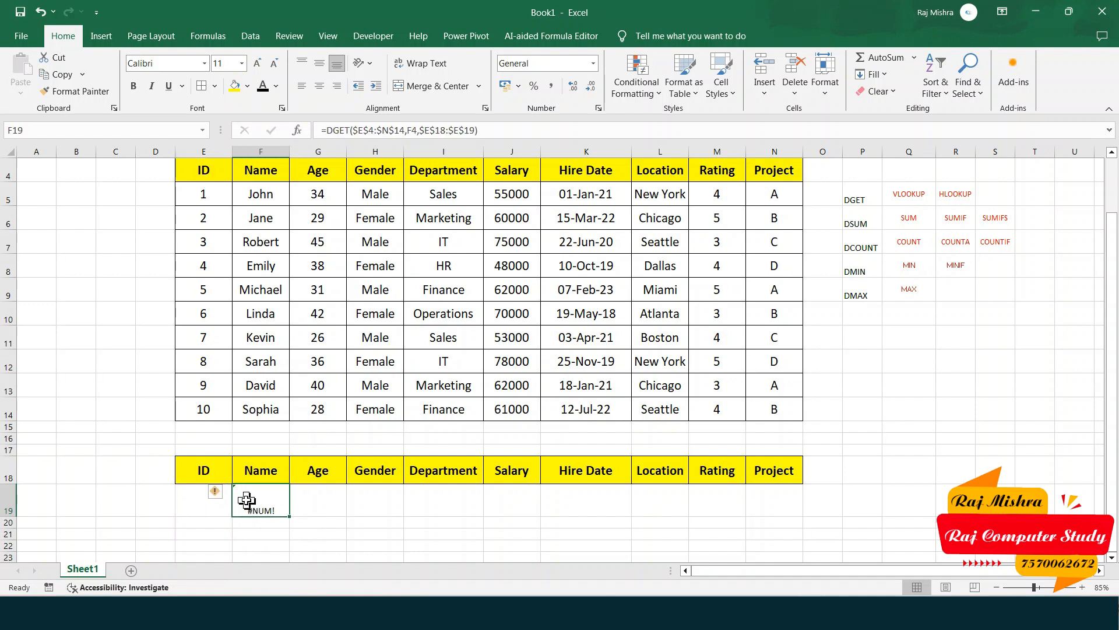
Step: Wrap the DGET formula in F19 in IFERROR, with " " as the value_if_error argument
double_click(246, 499)
left_click(240, 512)
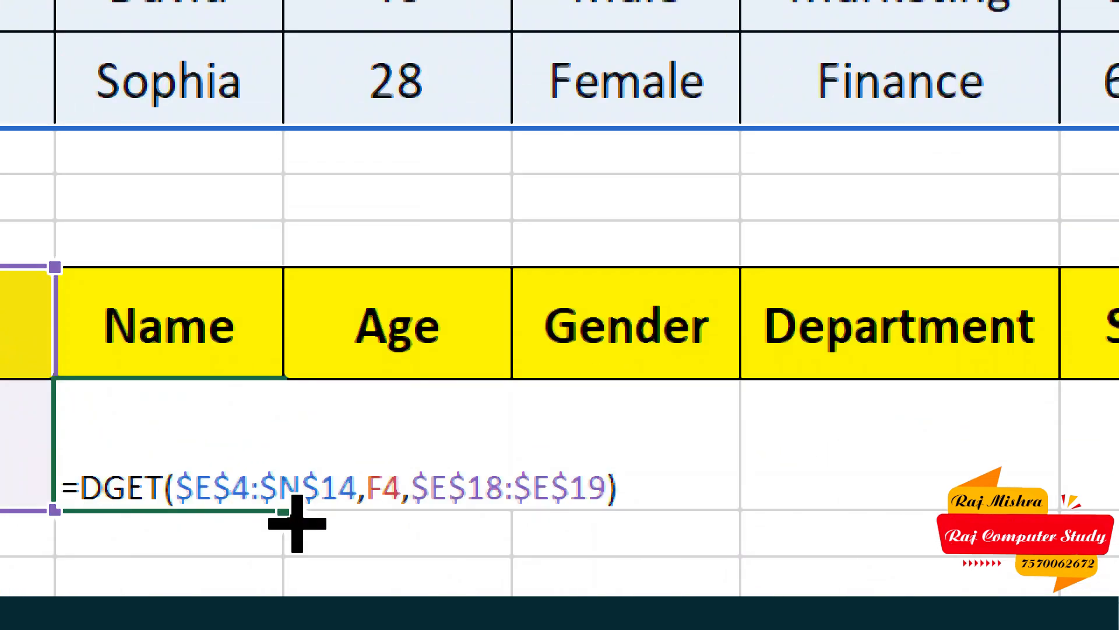
type("ife")
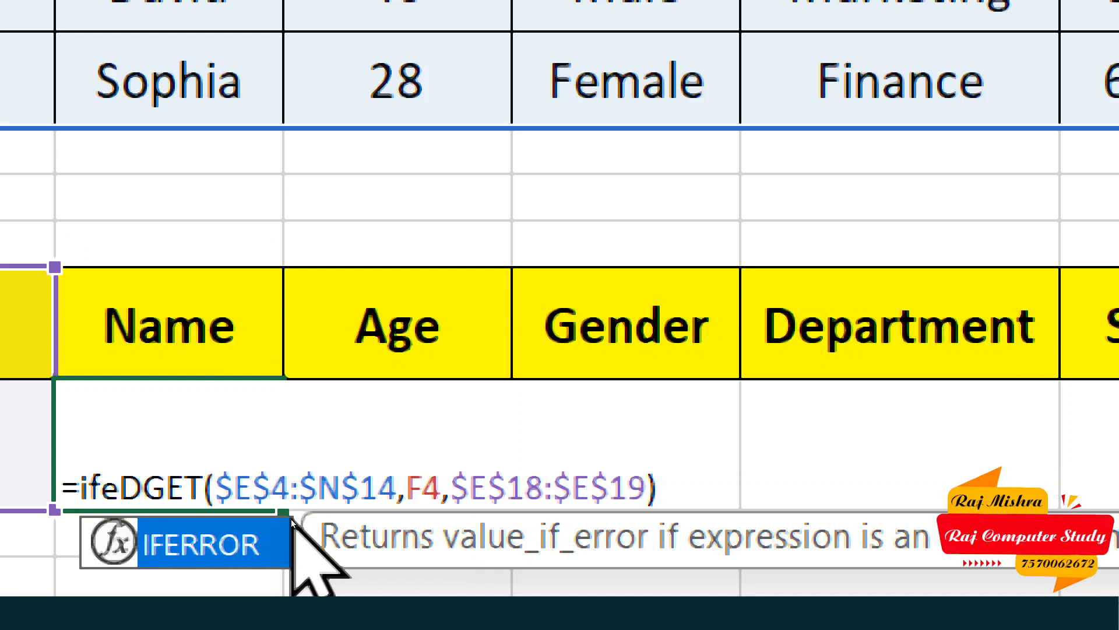
key("Tab")
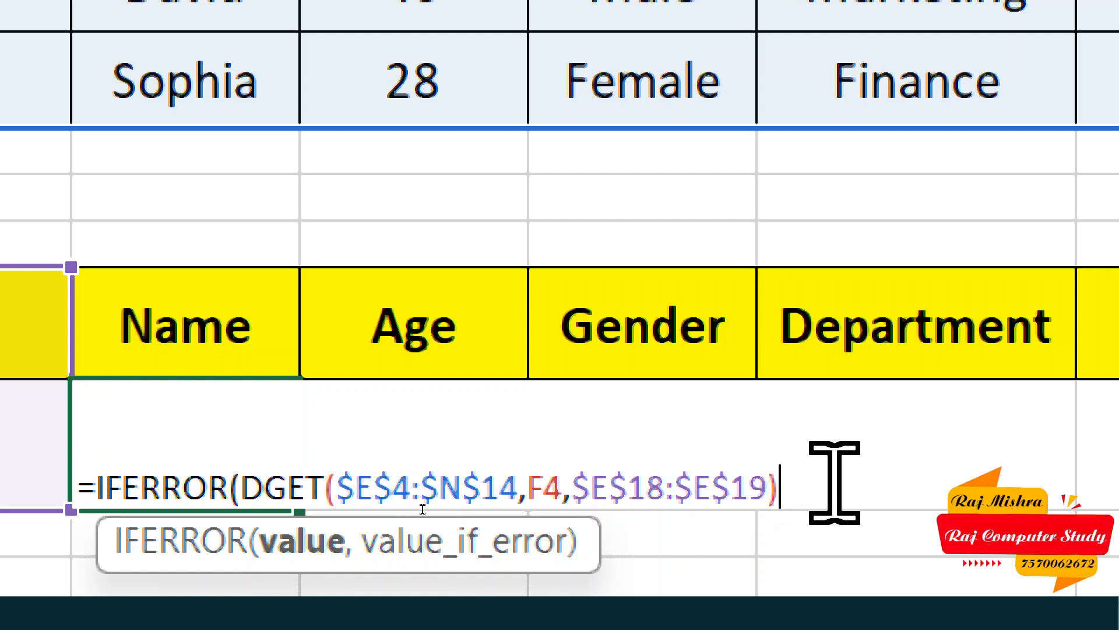
type(",")
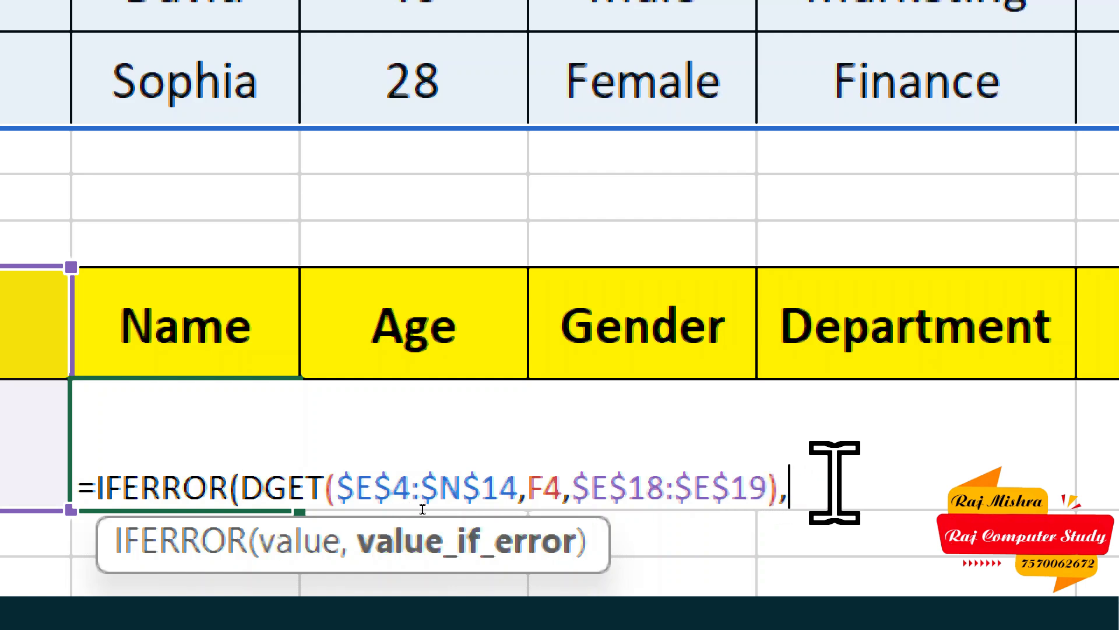
type("\"\"")
key("BackSpace")
type("\"")
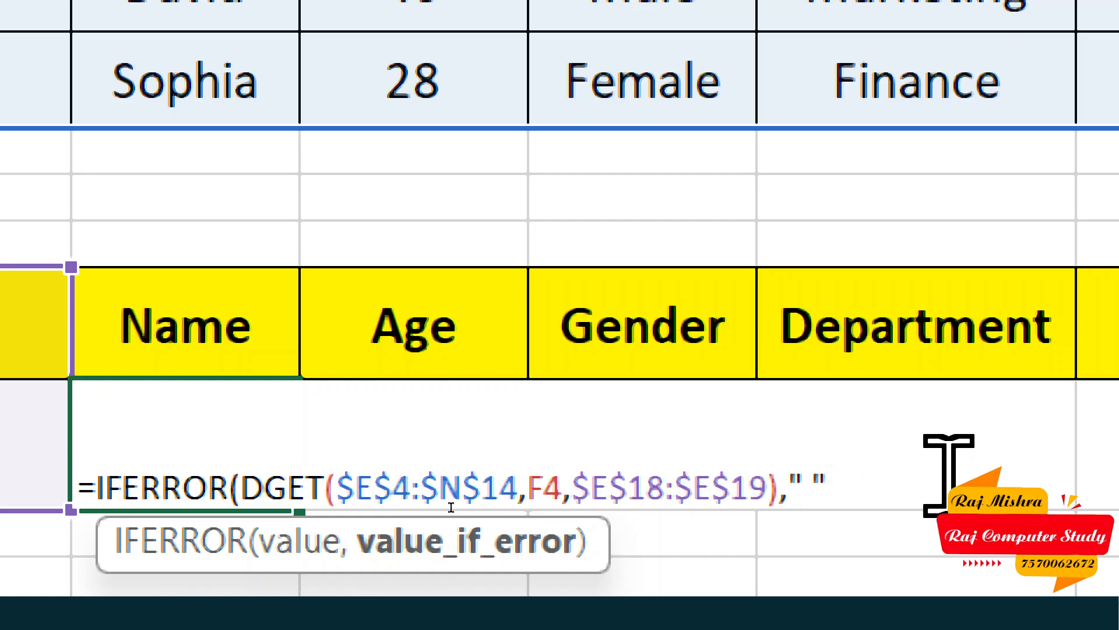
type(")")
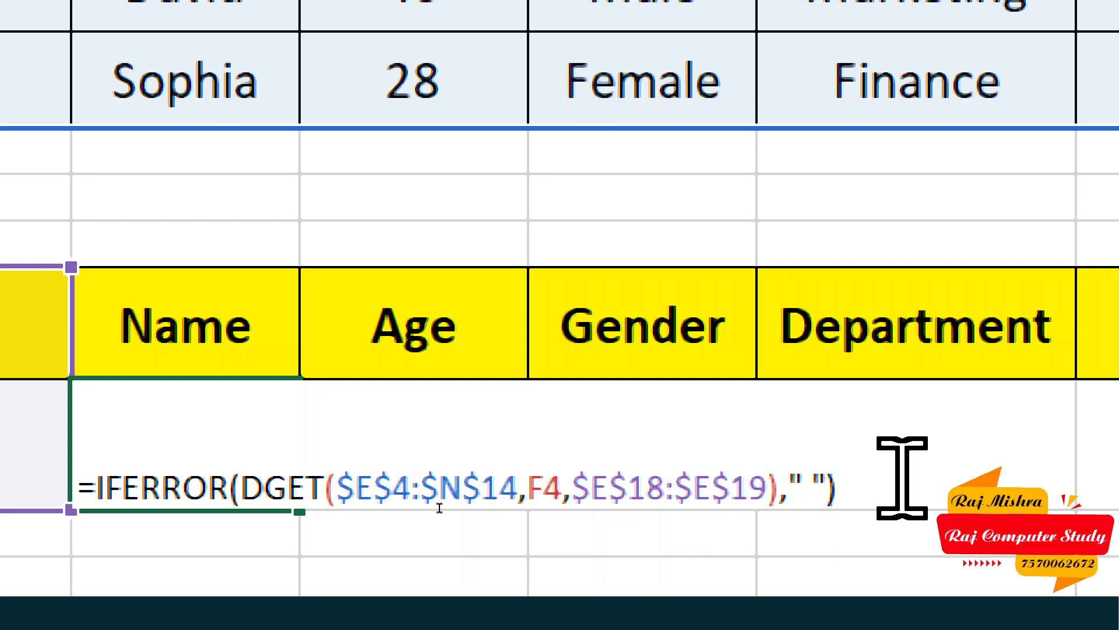
key("Return")
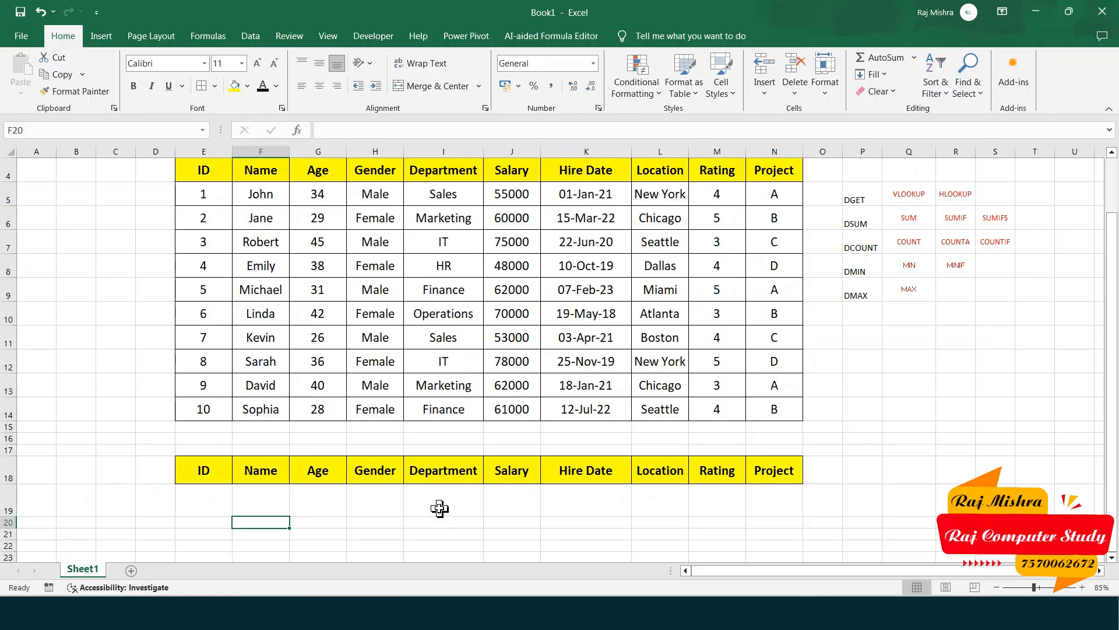
Step: Test the IFERROR lookup by entering ID 4 and then ID 5 in E19
left_click(189, 502)
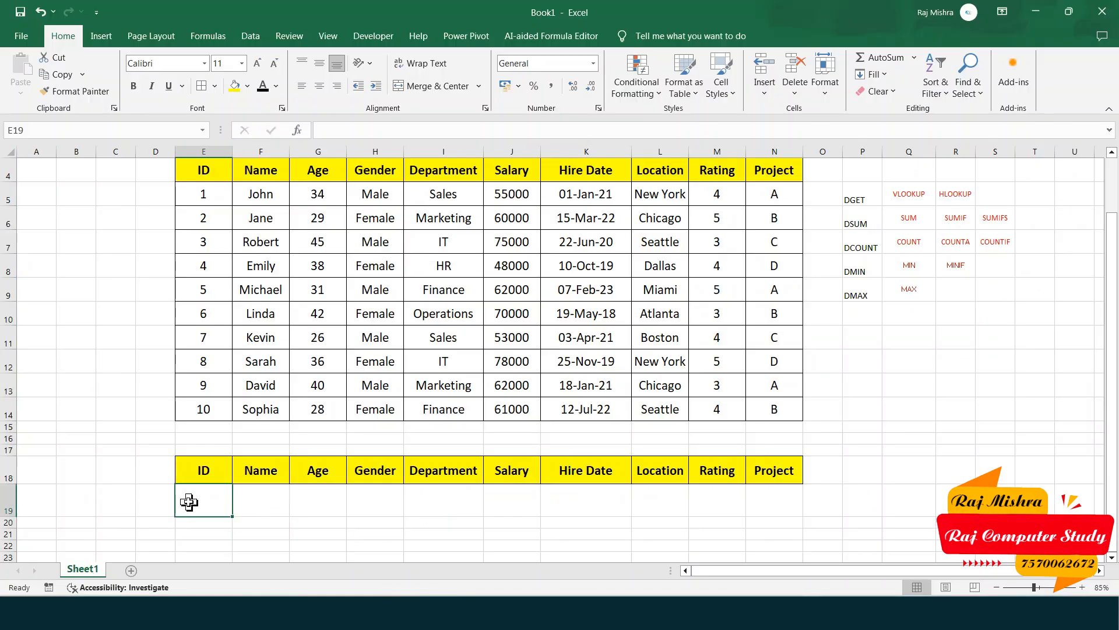
type("4")
key("Return")
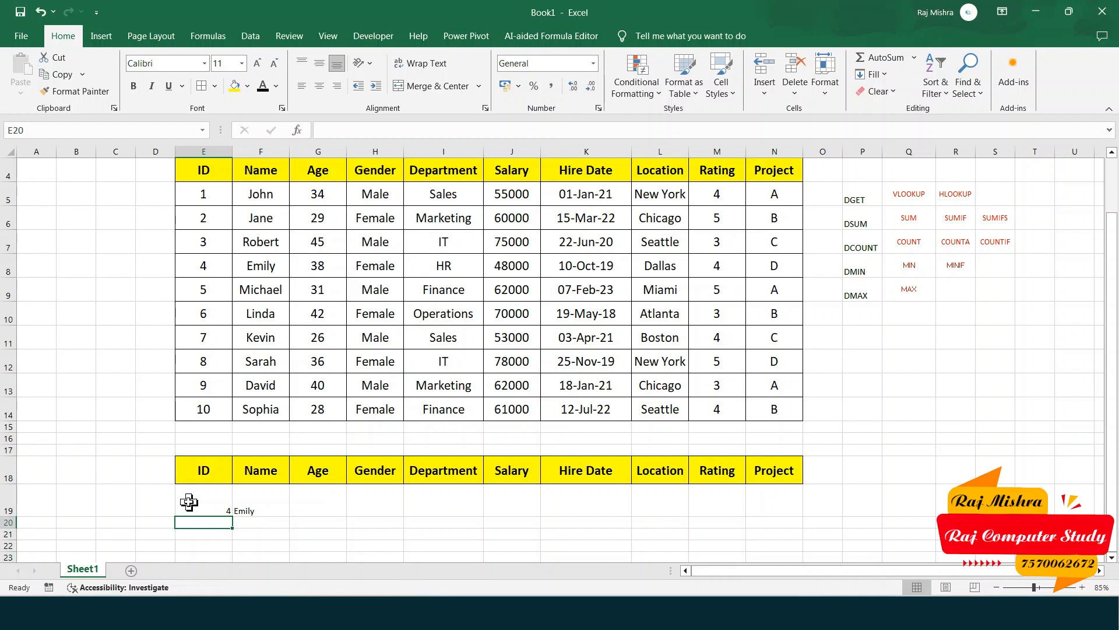
left_click(189, 502)
type("5")
key("Return")
Step: Fill the F19 lookup formula across row 19 through N19, below the Project header
left_click_drag(189, 502, 782, 482)
left_click(784, 486)
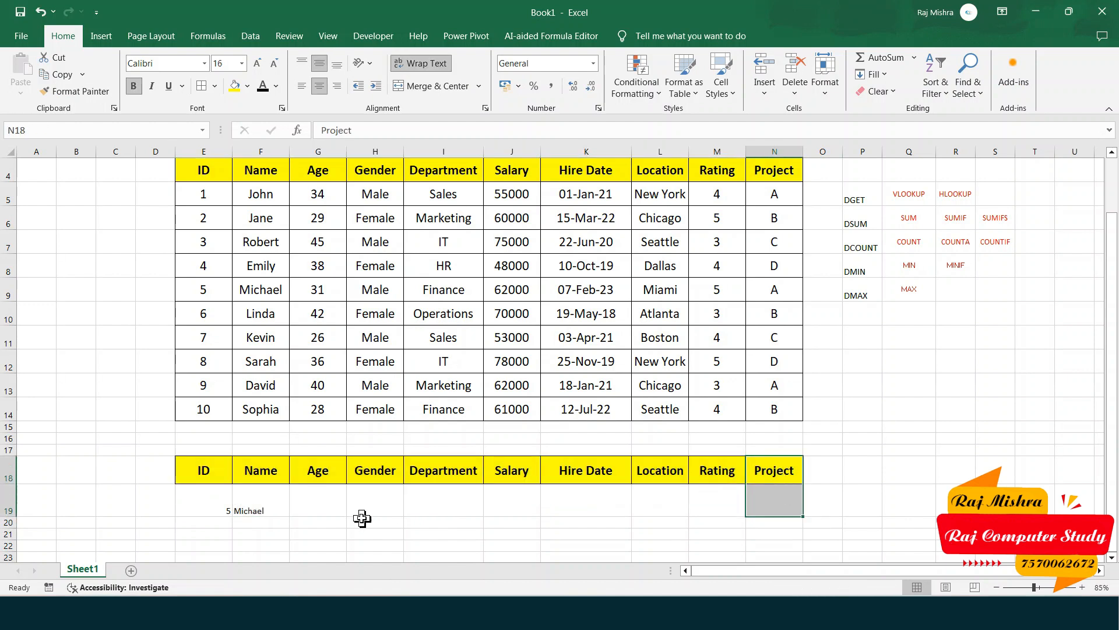
left_click(274, 509)
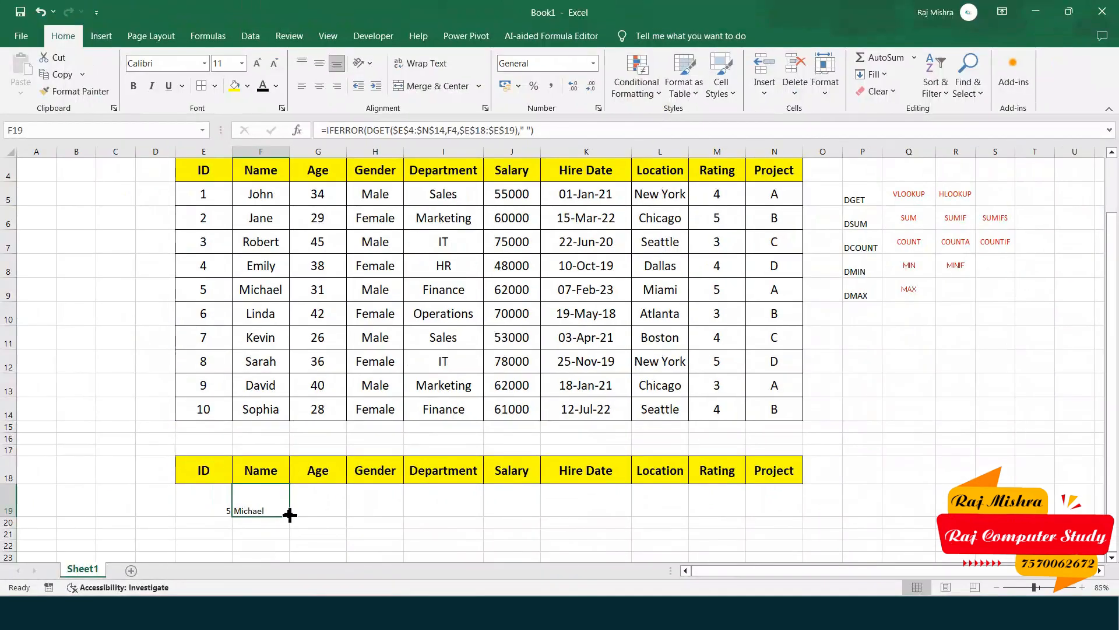
left_click_drag(290, 514, 789, 505)
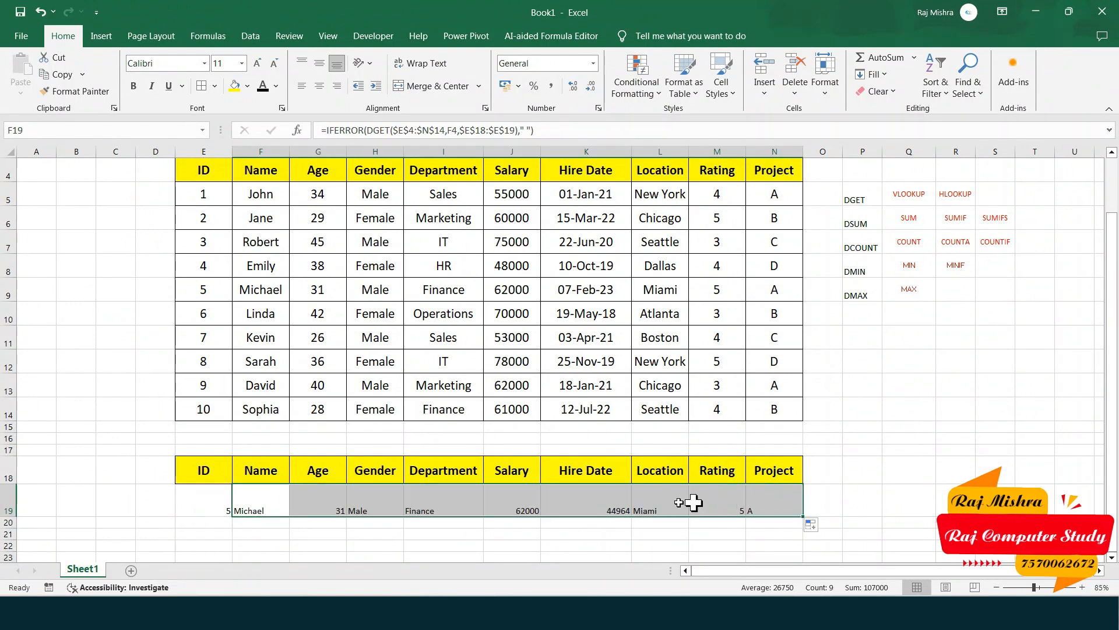
Step: Centre the contents of E19:N19 both horizontally and vertically
left_click_drag(208, 506, 775, 495)
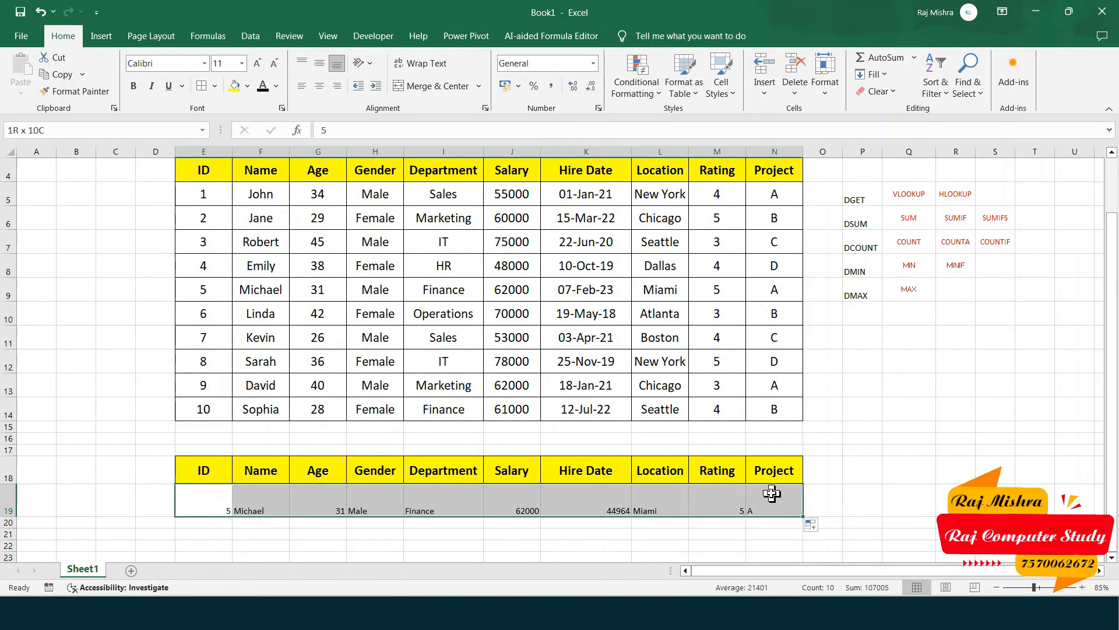
left_click(319, 85)
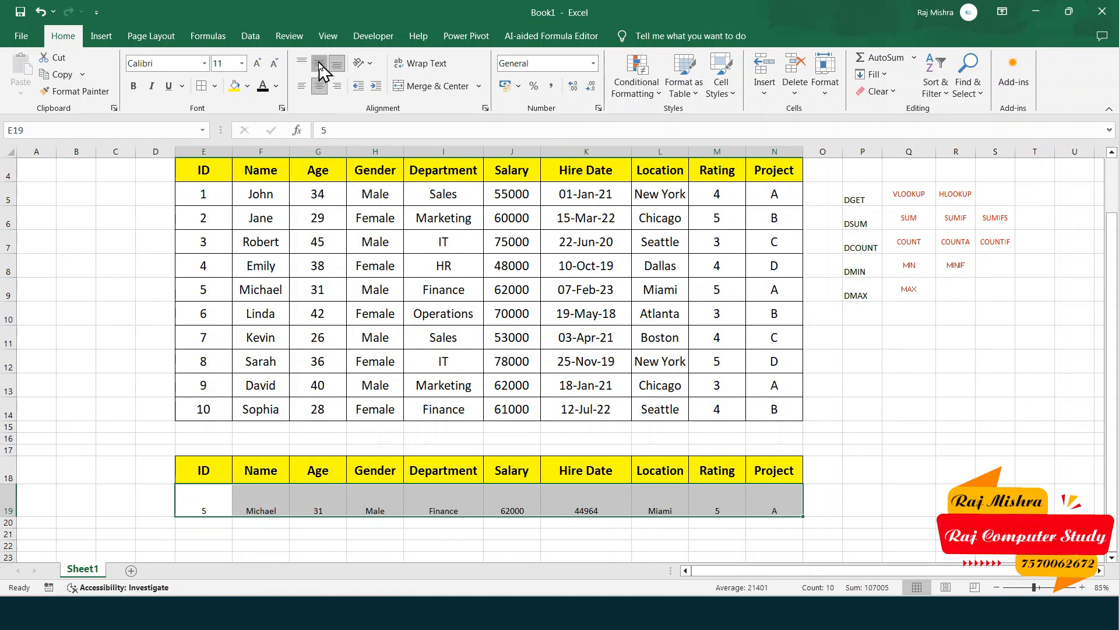
left_click(320, 63)
Step: Set the font size of E19:N19 to 20 and make the row bold
left_click(256, 63)
left_click(257, 63)
left_click(256, 63)
left_click(257, 63)
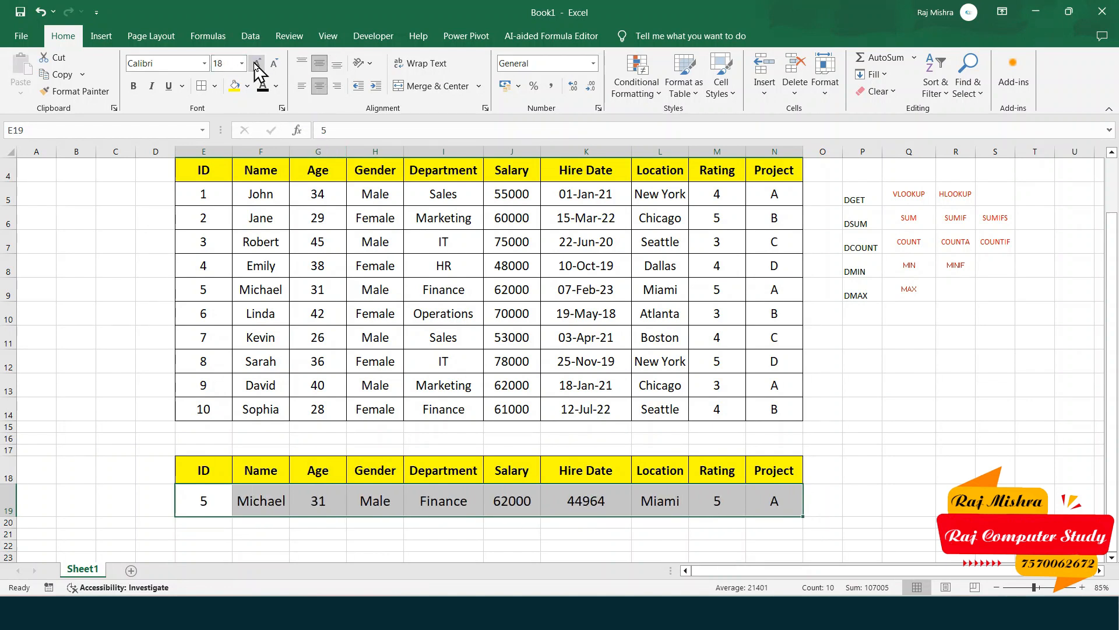
left_click(256, 63)
left_click(257, 63)
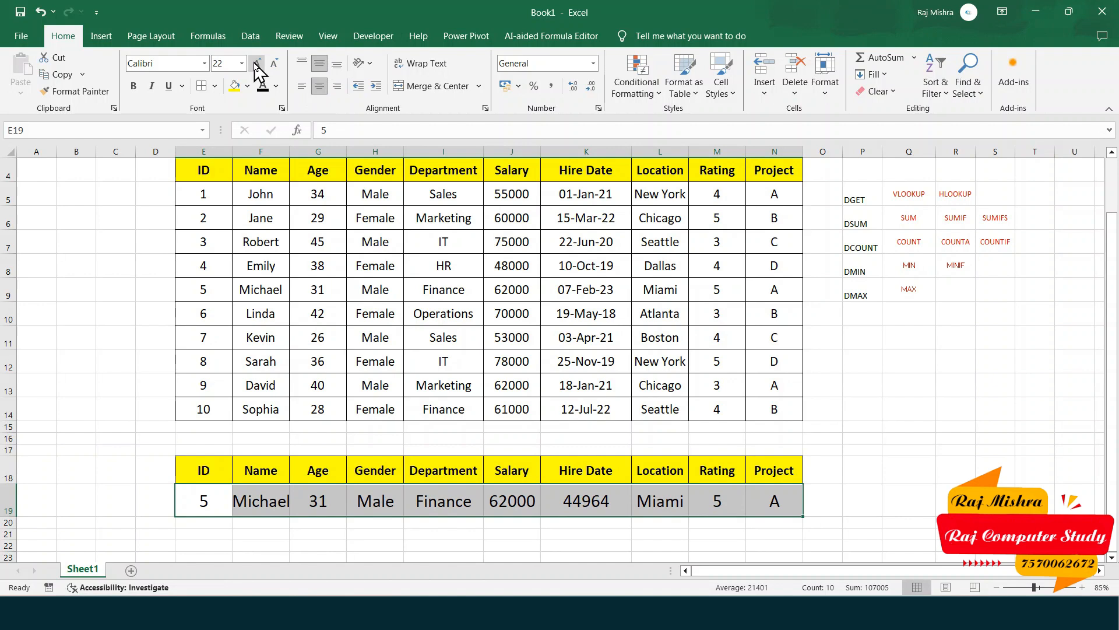
left_click(273, 63)
left_click(133, 86)
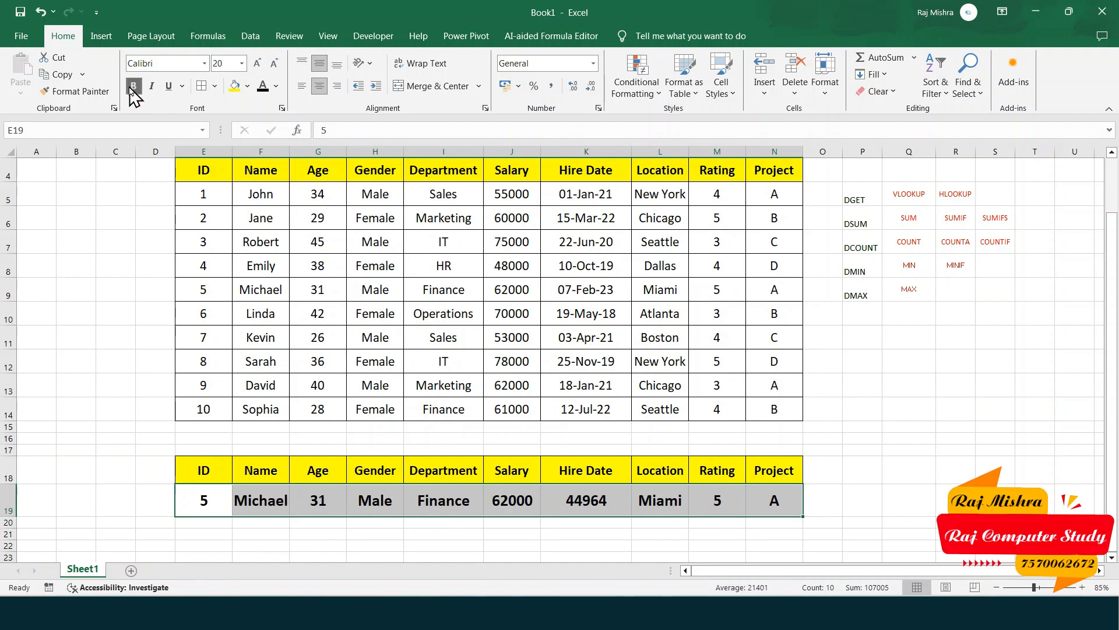
left_click(52, 363)
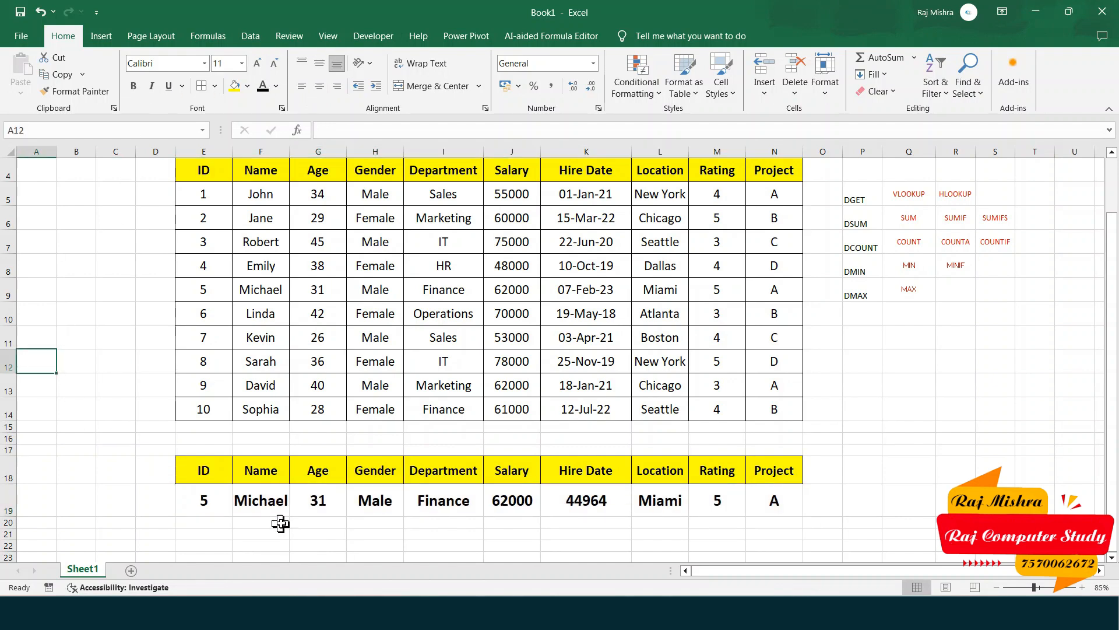
Step: Look up another employee by setting the ID in E19 to 9, and reselect the ID cell
left_click(201, 493)
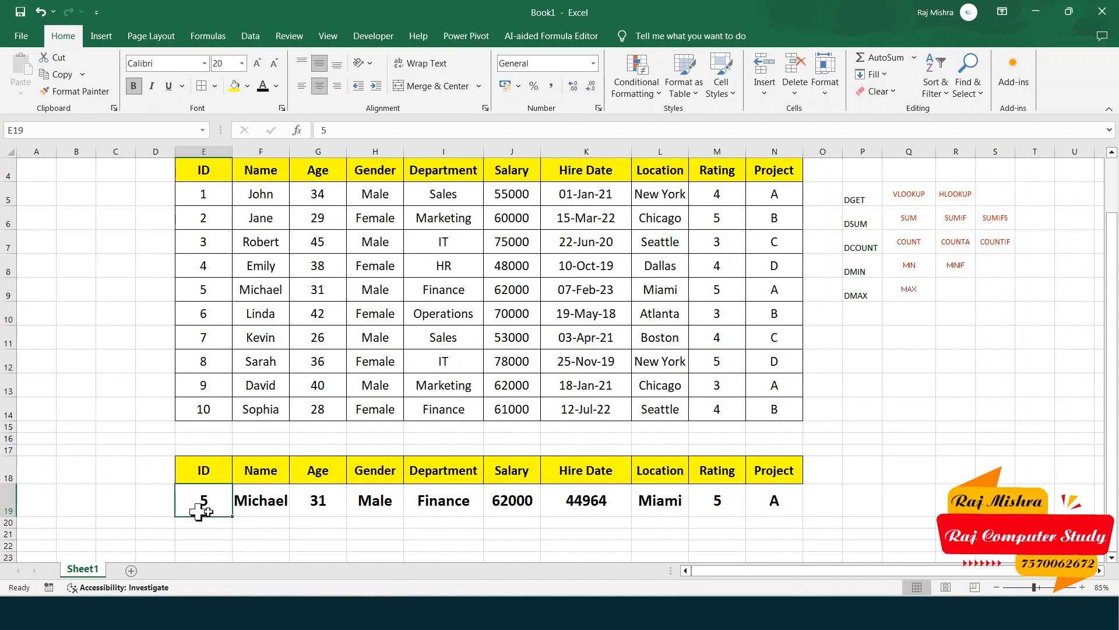
type("9")
key("Return")
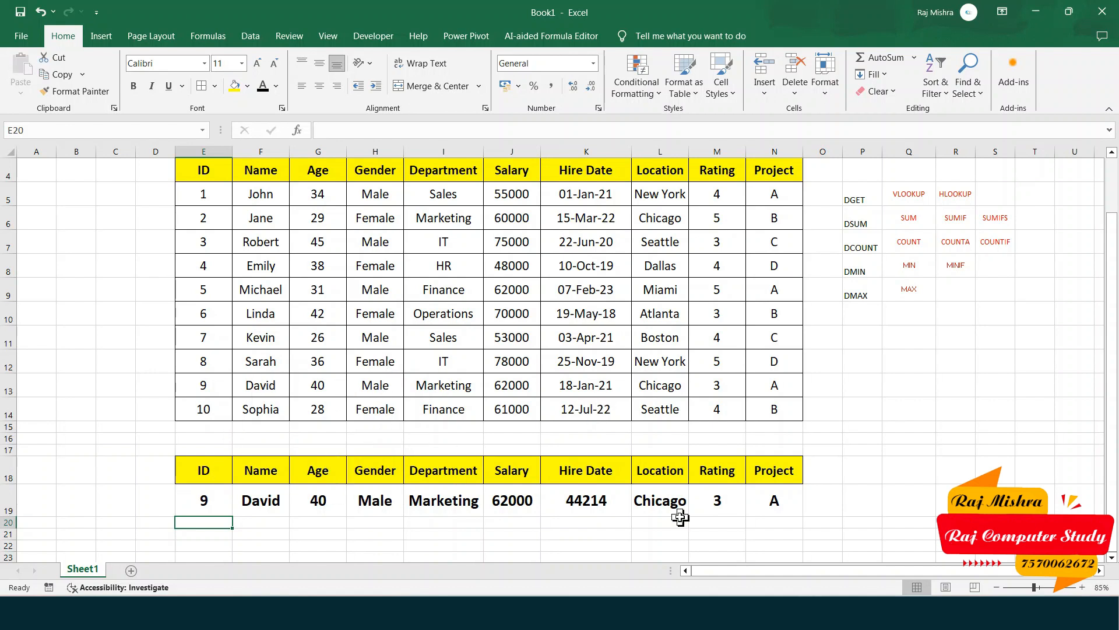
left_click(212, 495)
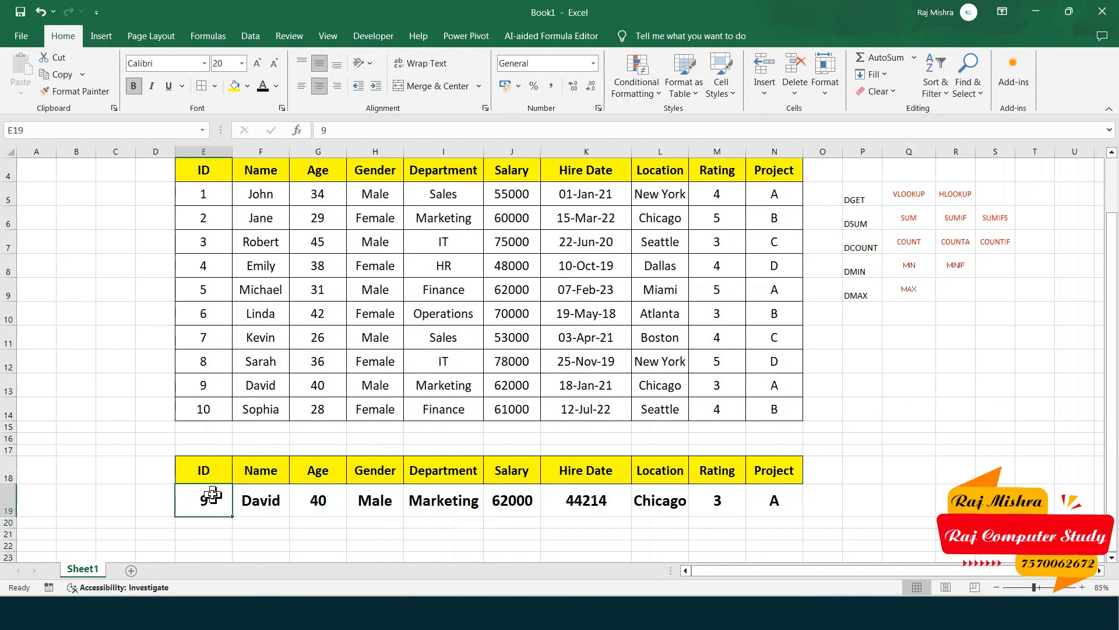
Step: Test the lookup row by setting the ID in E19 to 10, 4 and 1 in turn
type("10")
key("Return")
left_click(212, 495)
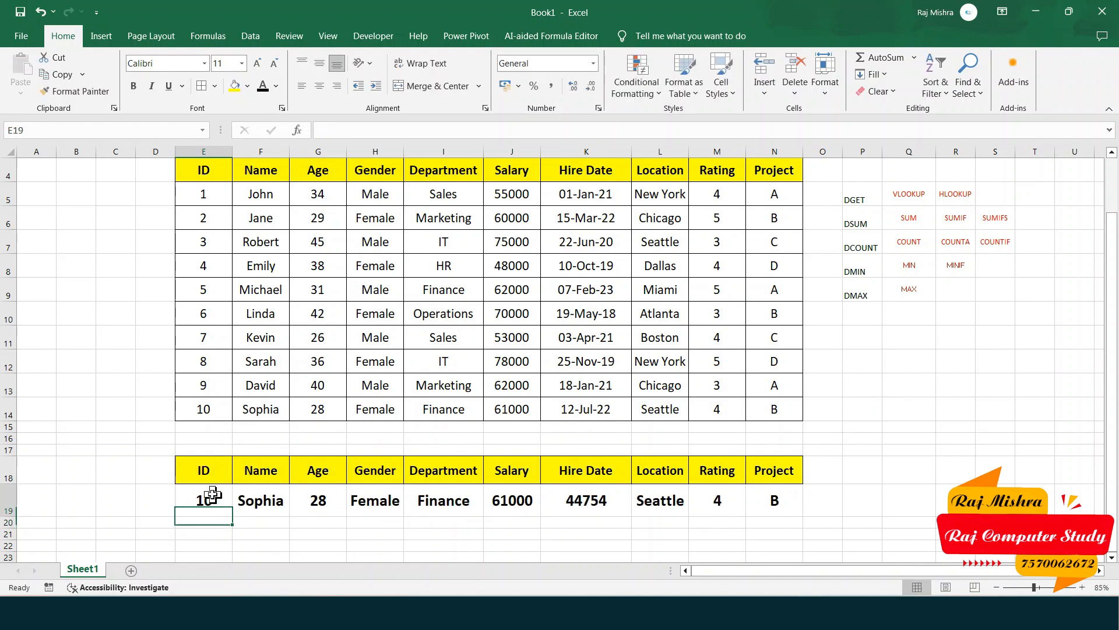
type("45")
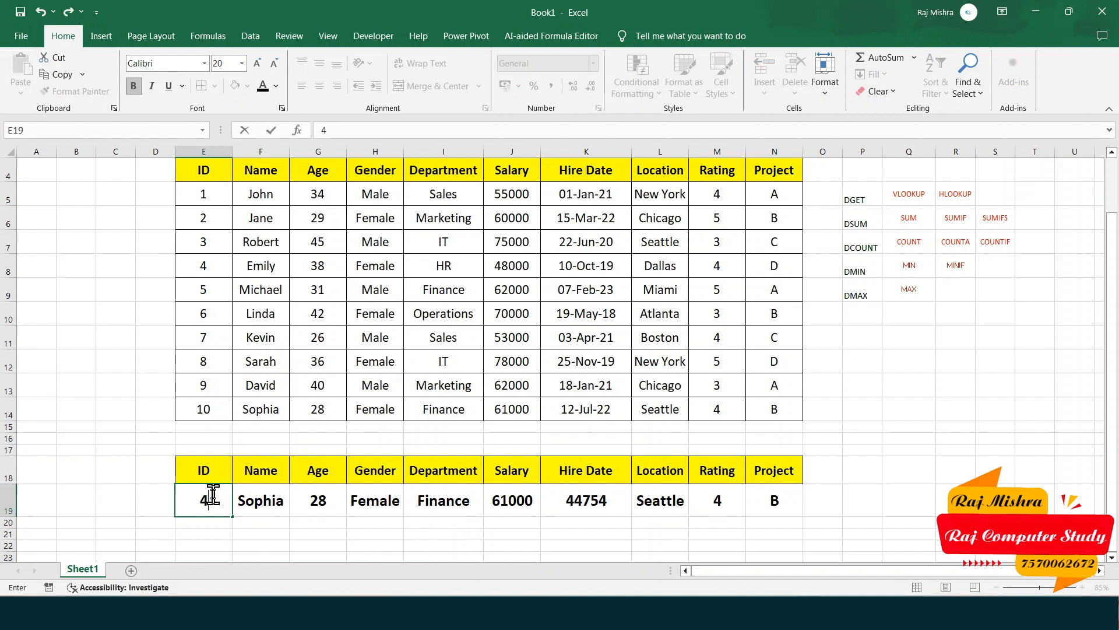
key("Return")
left_click(212, 495)
type("1")
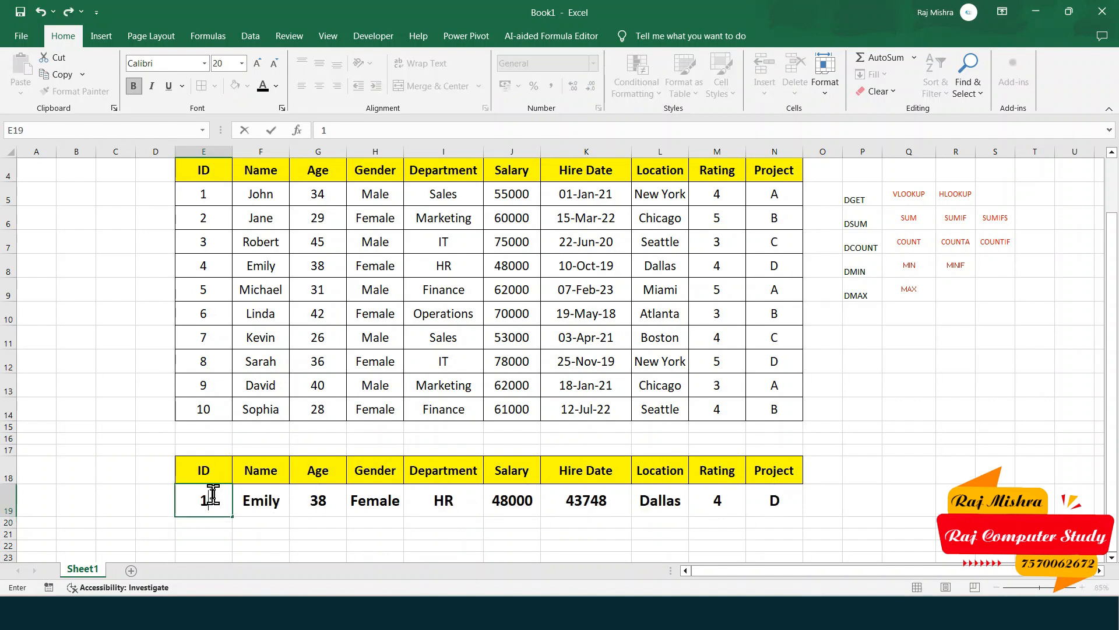
key("Return")
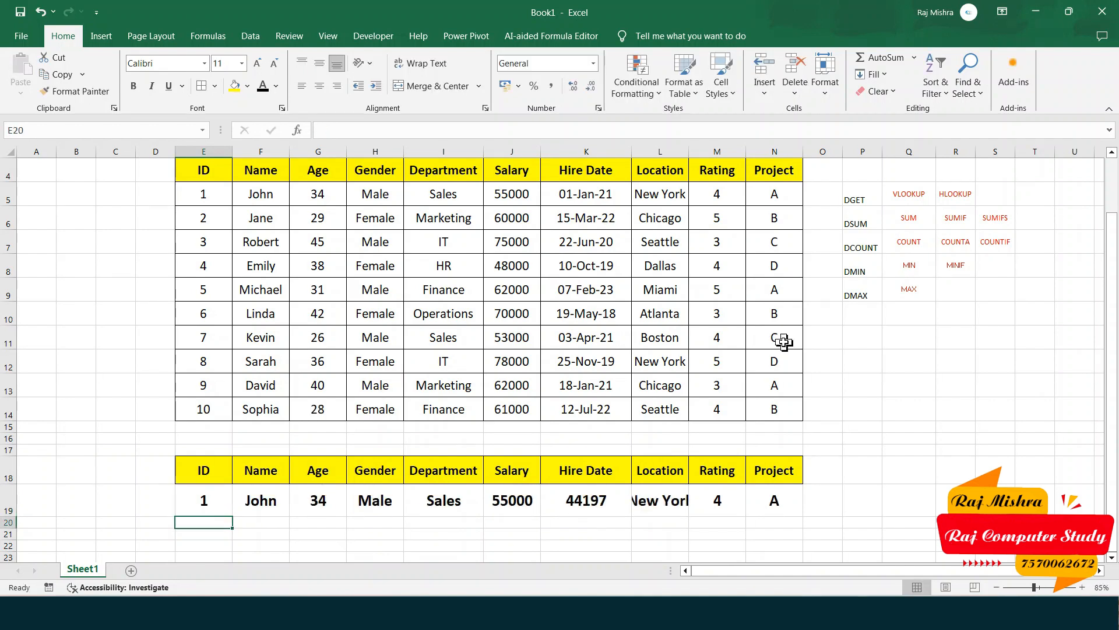
Step: Examine the VLOOKUP and HLOOKUP entries beside DGET and the whole list of conventional functions in Q5:S9
left_click(912, 199)
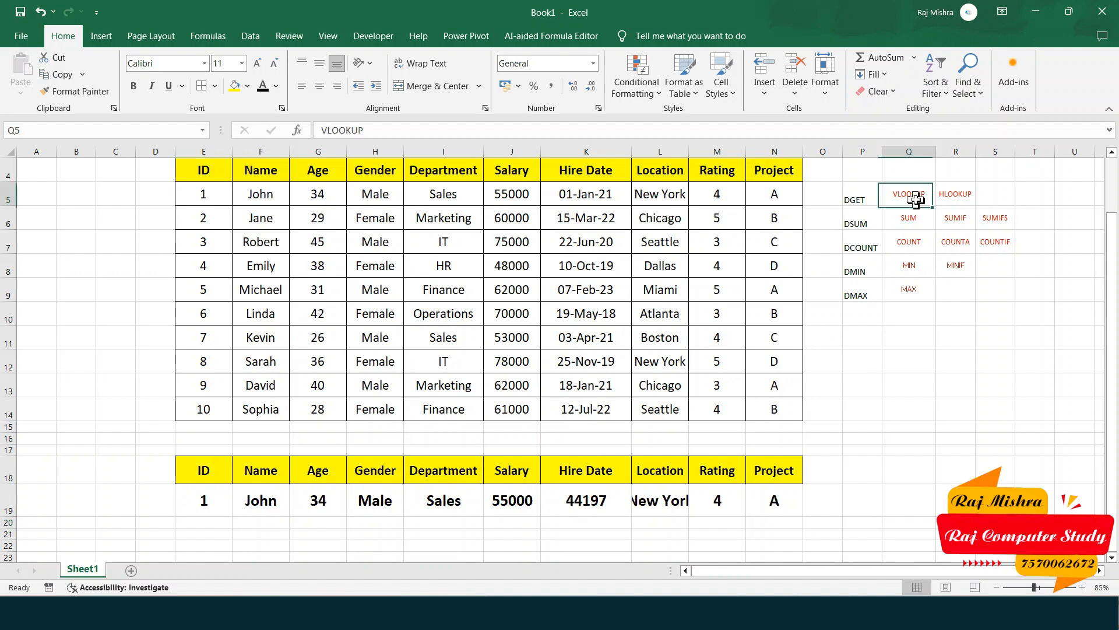
left_click(949, 199)
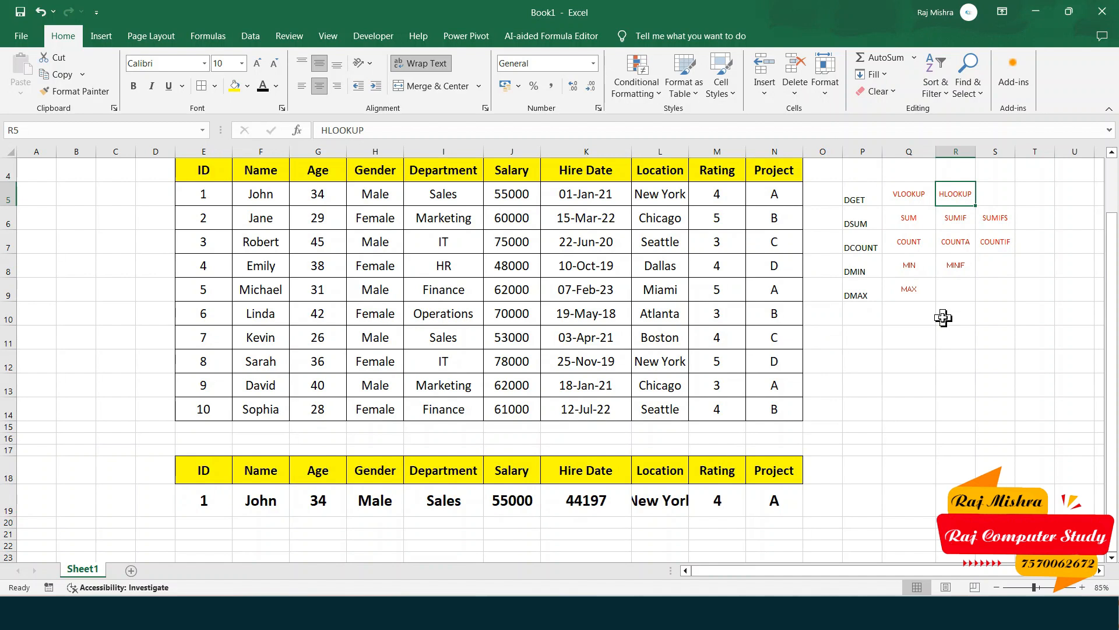
left_click_drag(910, 193, 1009, 293)
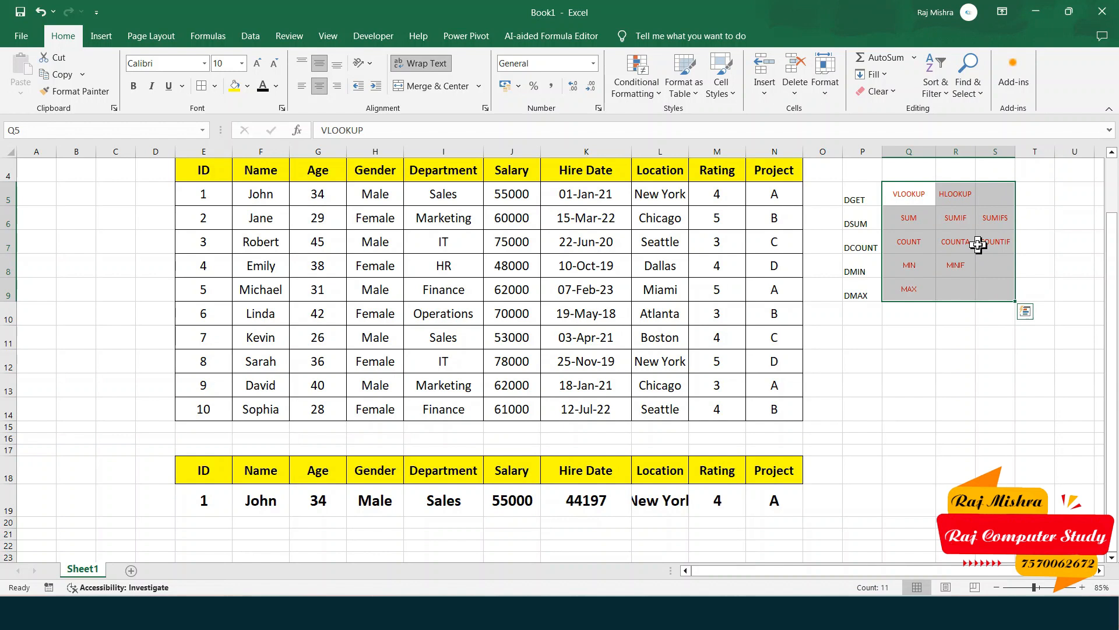
Step: Look up two more employees by setting the ID in E19 to 2 and then 3, and reselect the ID cell
left_click(201, 502)
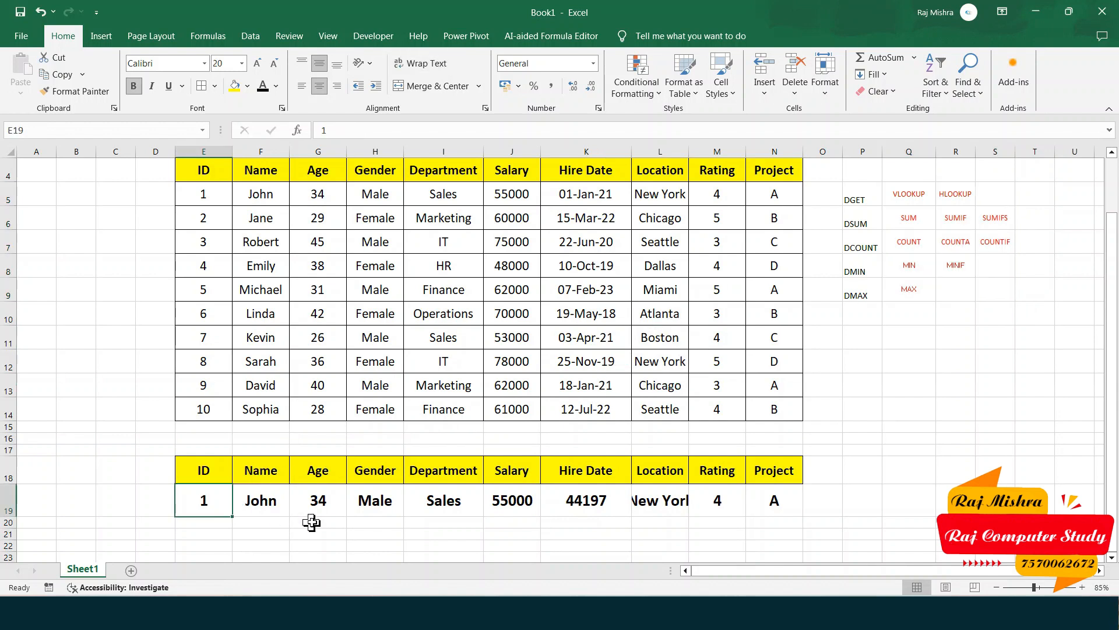
type("2")
key("Return")
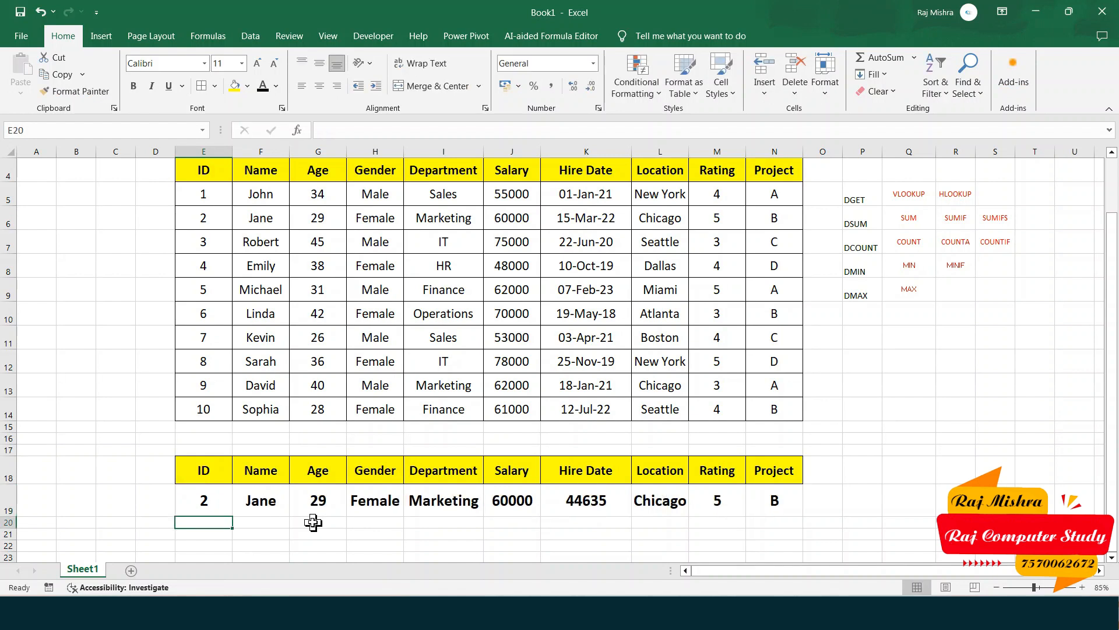
key("Up")
type("3")
key("Return")
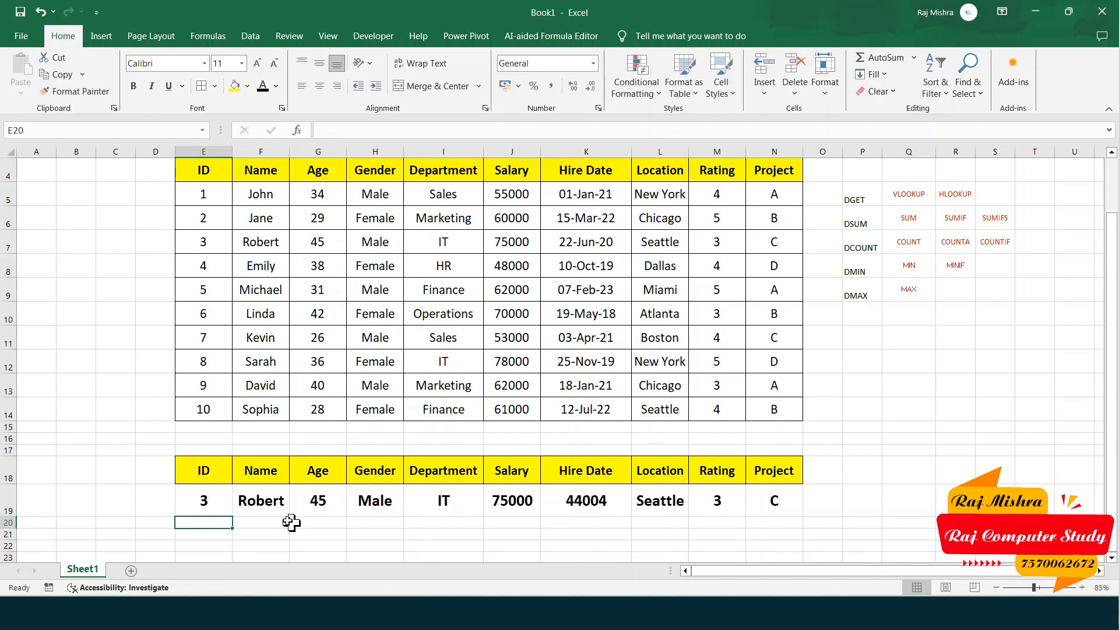
left_click(213, 502)
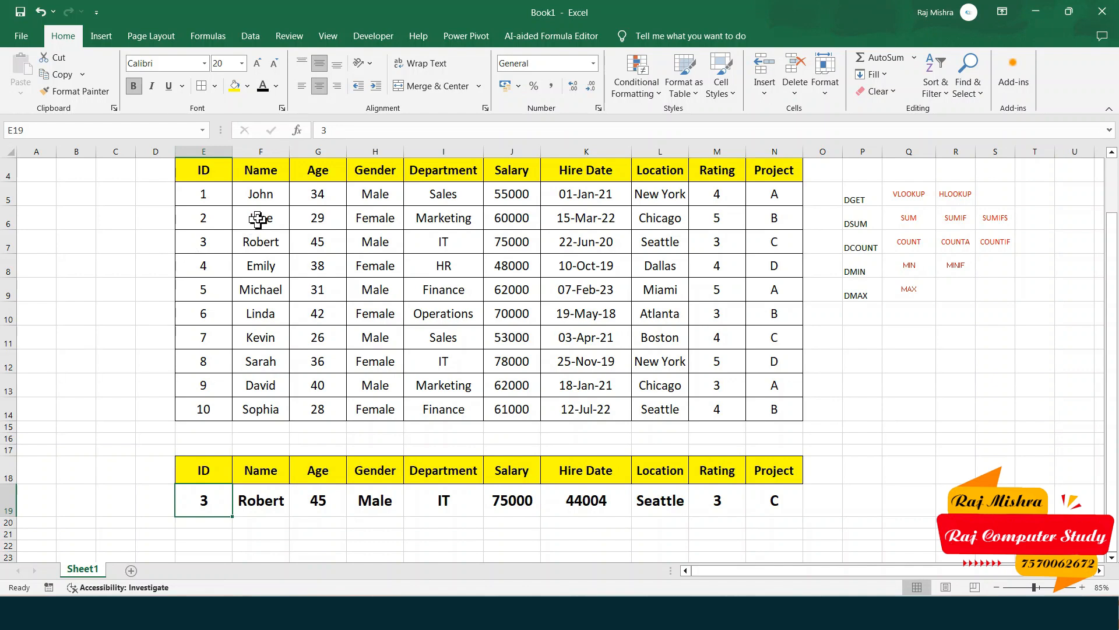
Step: Examine the employee data in F4:N14 and compare it with the DGET lookup results and formulas in row 19
left_click_drag(269, 170, 773, 403)
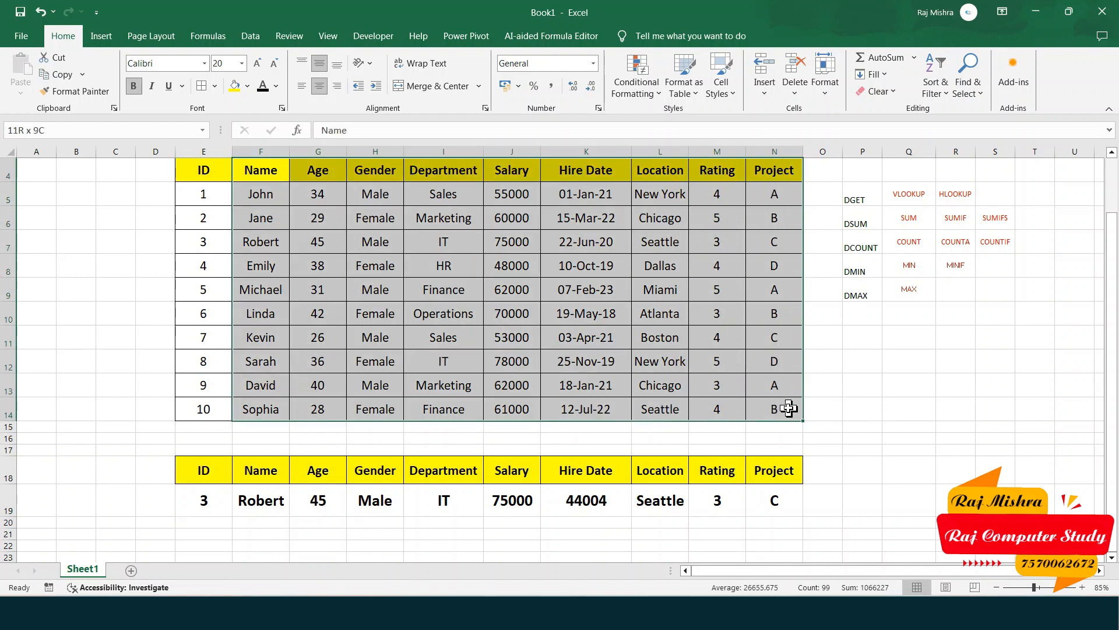
left_click(271, 503)
left_click_drag(337, 500, 804, 496)
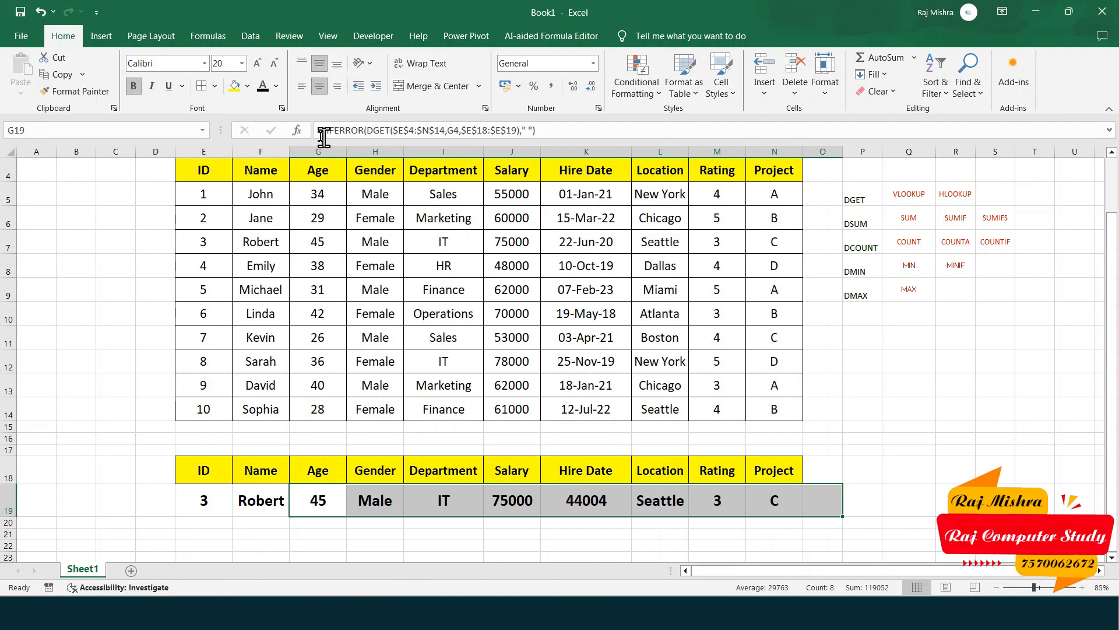
left_click(202, 504)
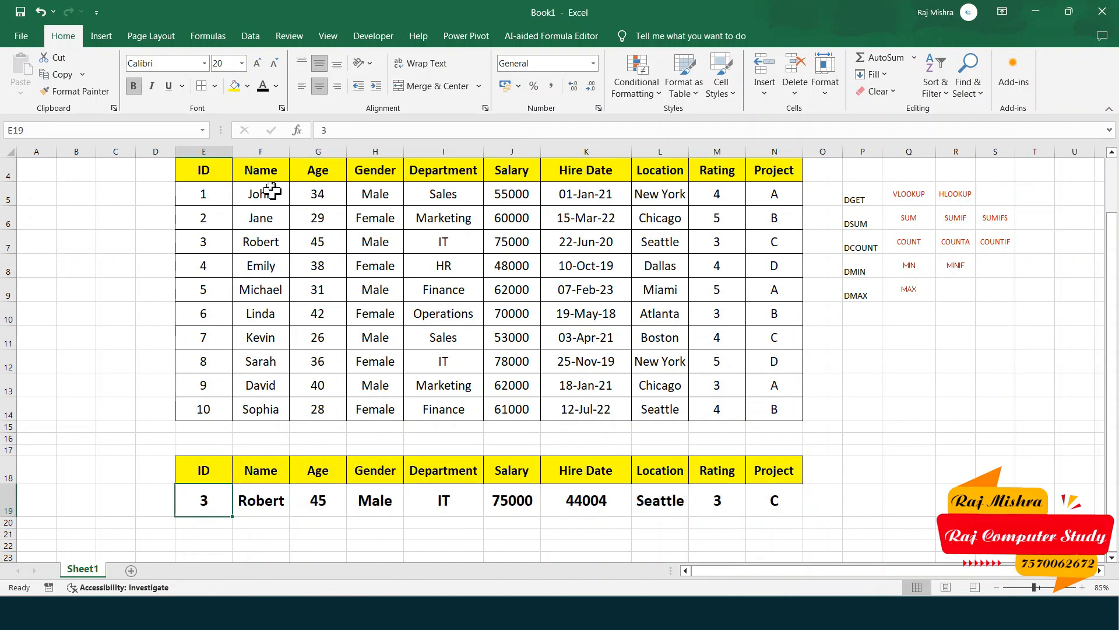
left_click(252, 492)
left_click_drag(309, 505, 774, 501)
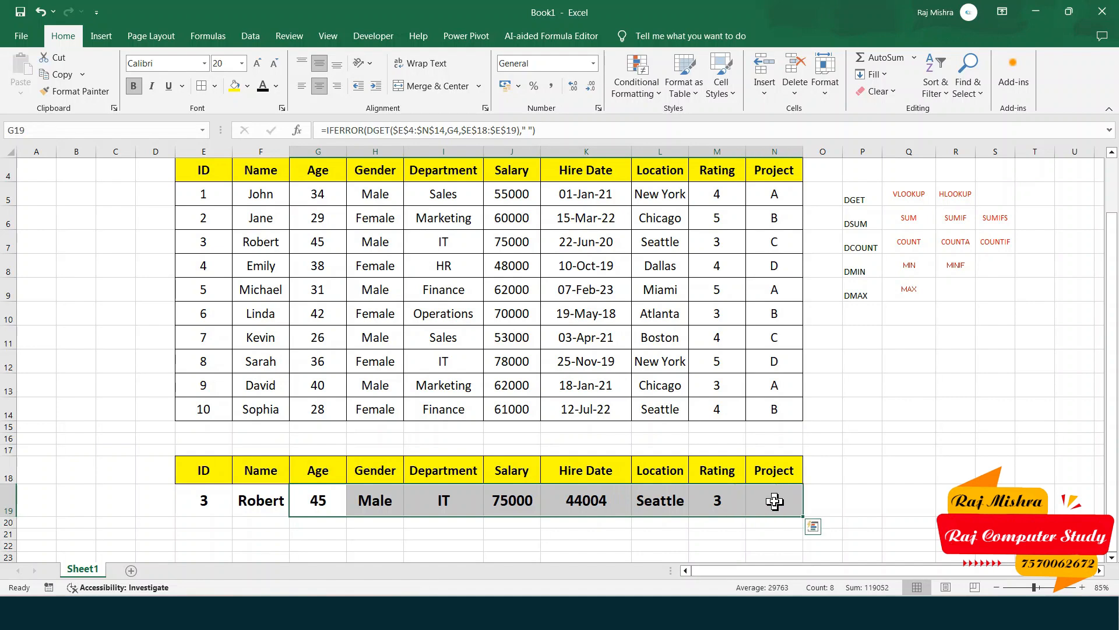
left_click(226, 497)
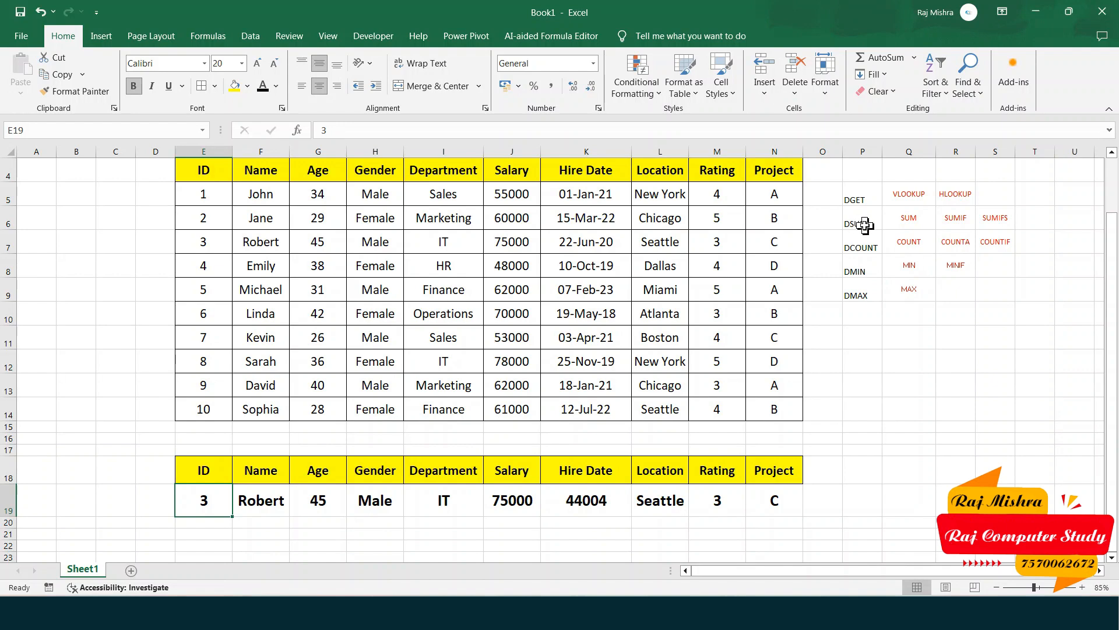
scroll(865, 226, "down", 1)
scroll(865, 226, "up", 1)
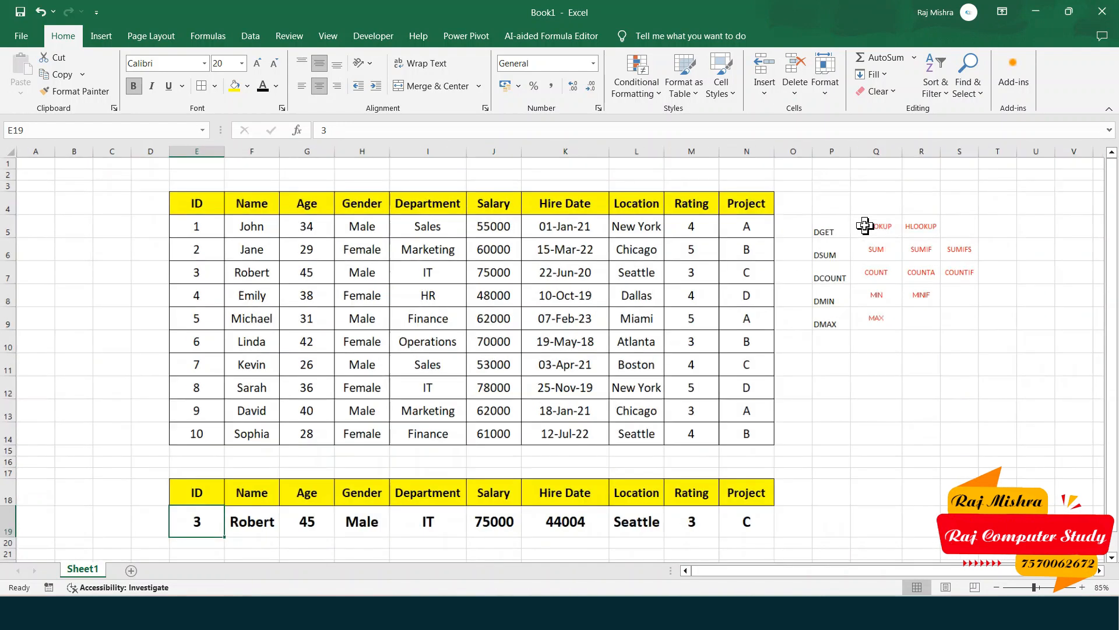
scroll(865, 226, "down", 1)
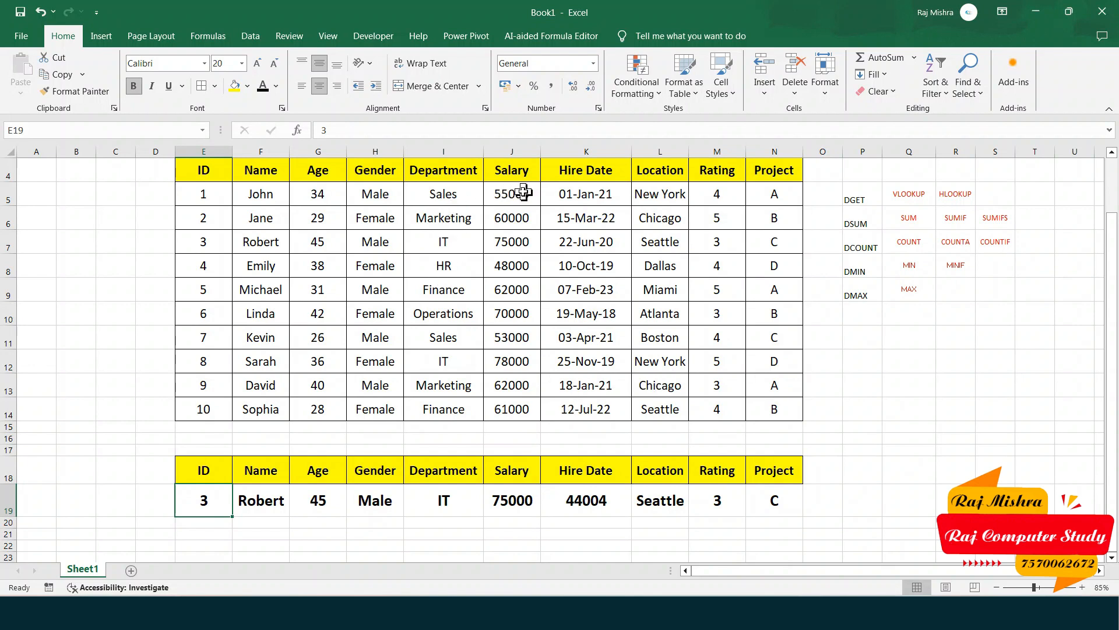
Step: Examine the Salary values in J5:J14, the Sales department rows with their salaries, and the two IT department entries
left_click_drag(513, 194, 513, 242)
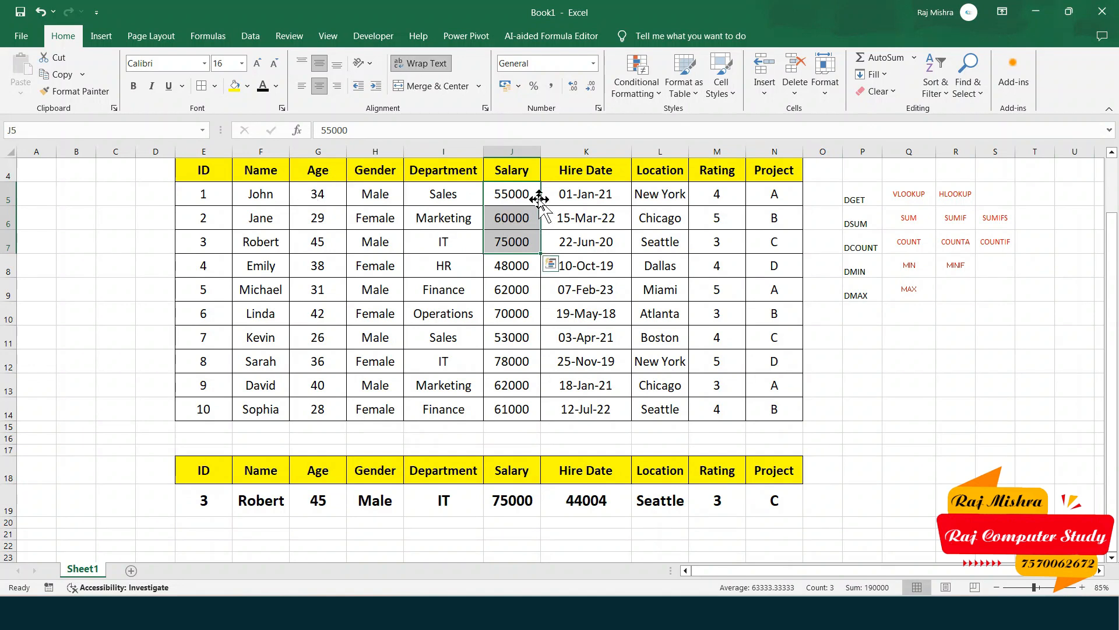
left_click(518, 196)
left_click_drag(519, 197, 527, 414)
left_click(525, 428)
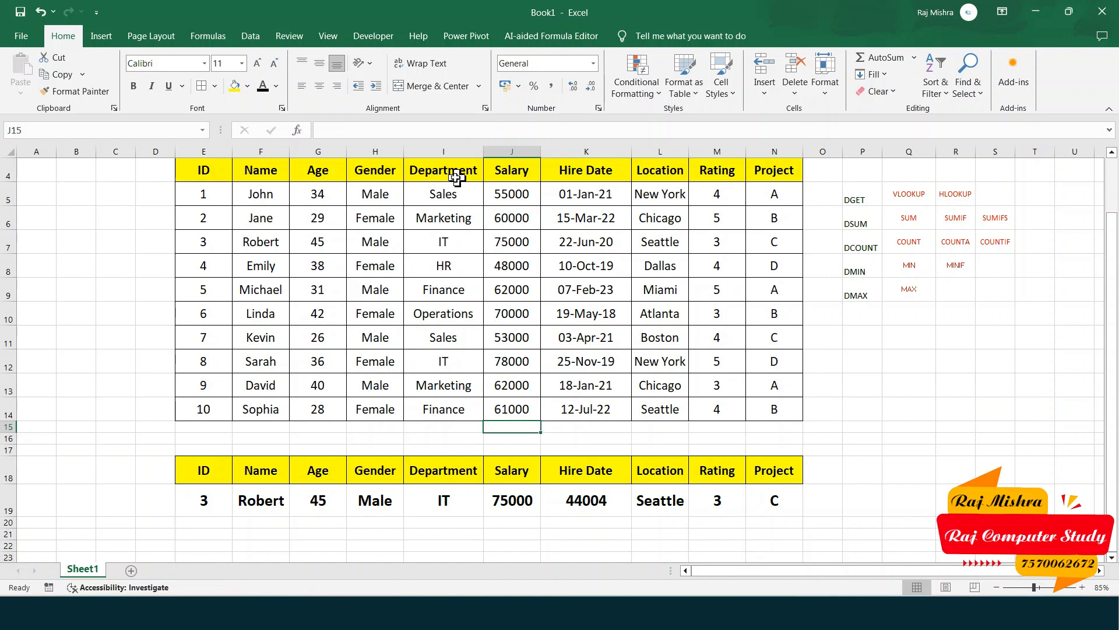
left_click(446, 195)
left_click(512, 185, "ctrl")
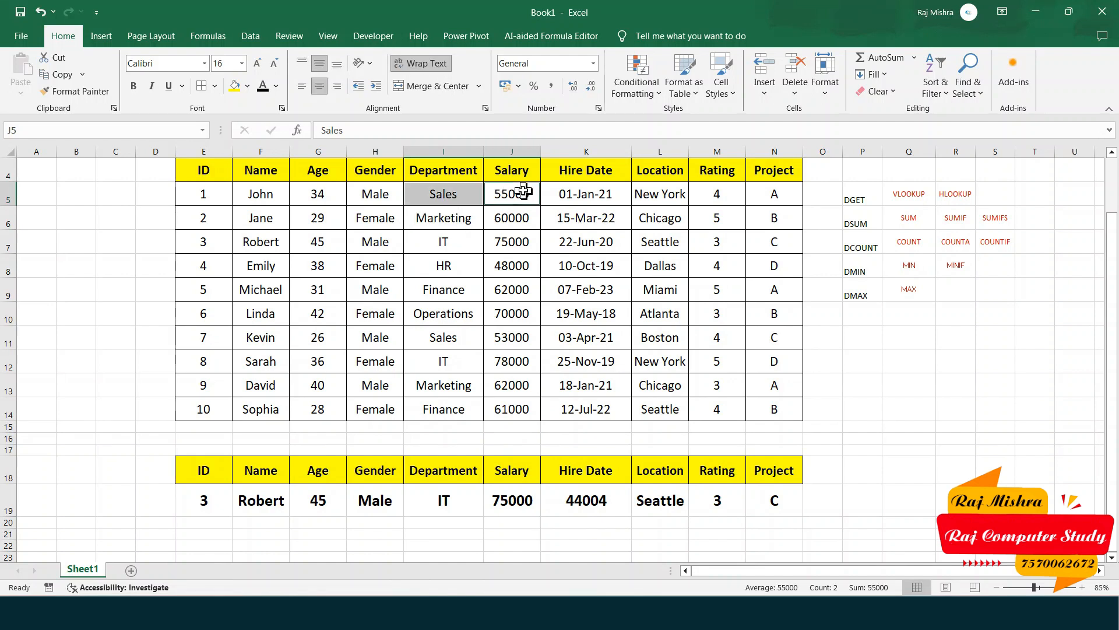
left_click(464, 343, "ctrl")
left_click(508, 341, "ctrl")
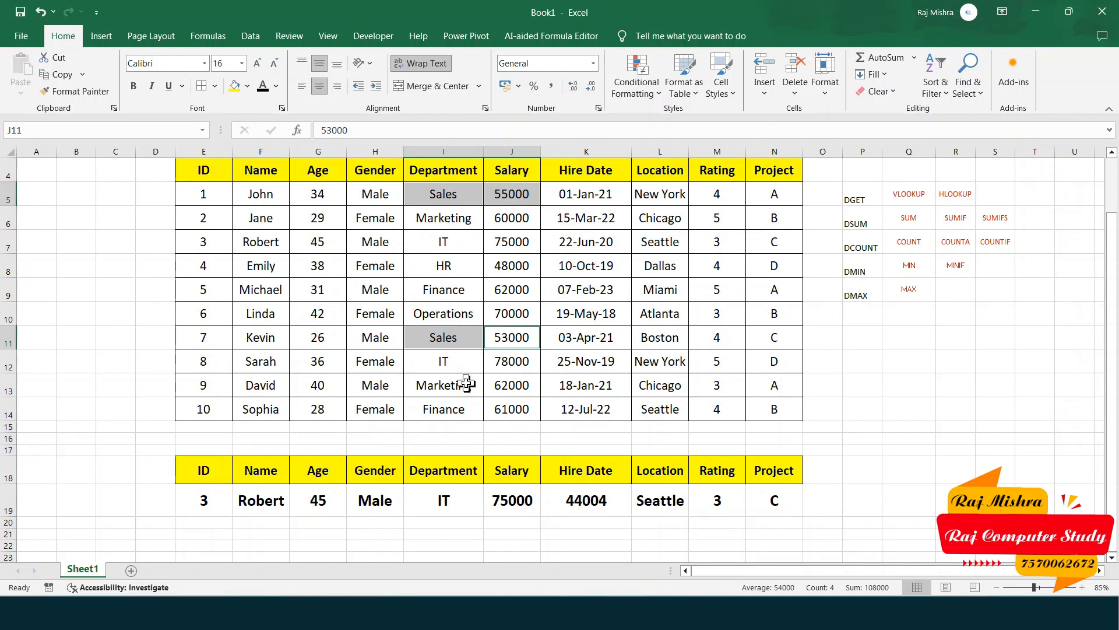
left_click(441, 405)
left_click(461, 237)
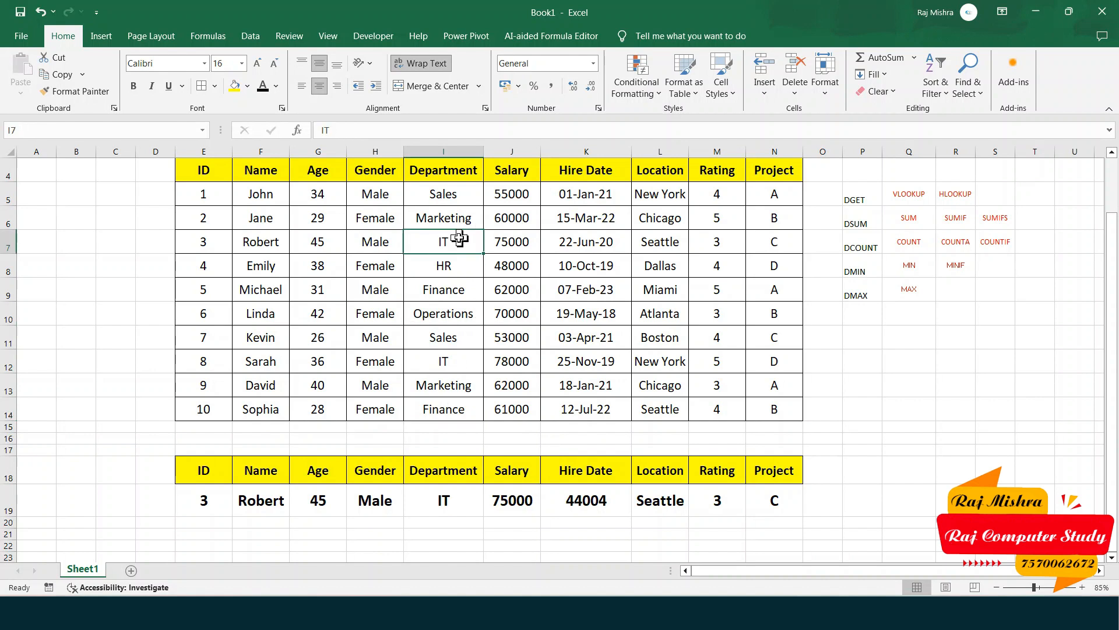
left_click(454, 359, "ctrl")
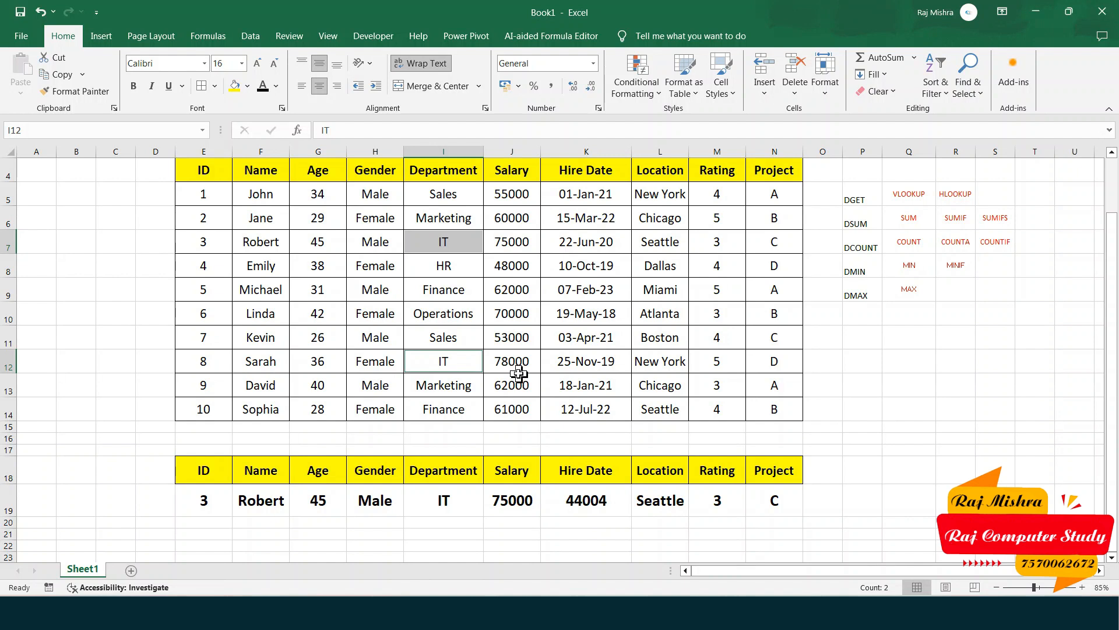
Step: Compare the SUMIF, SUMIFS and DSUM entries in the function list, using the Gender, Department and Salary cells of row 7 as example criteria
left_click(968, 218)
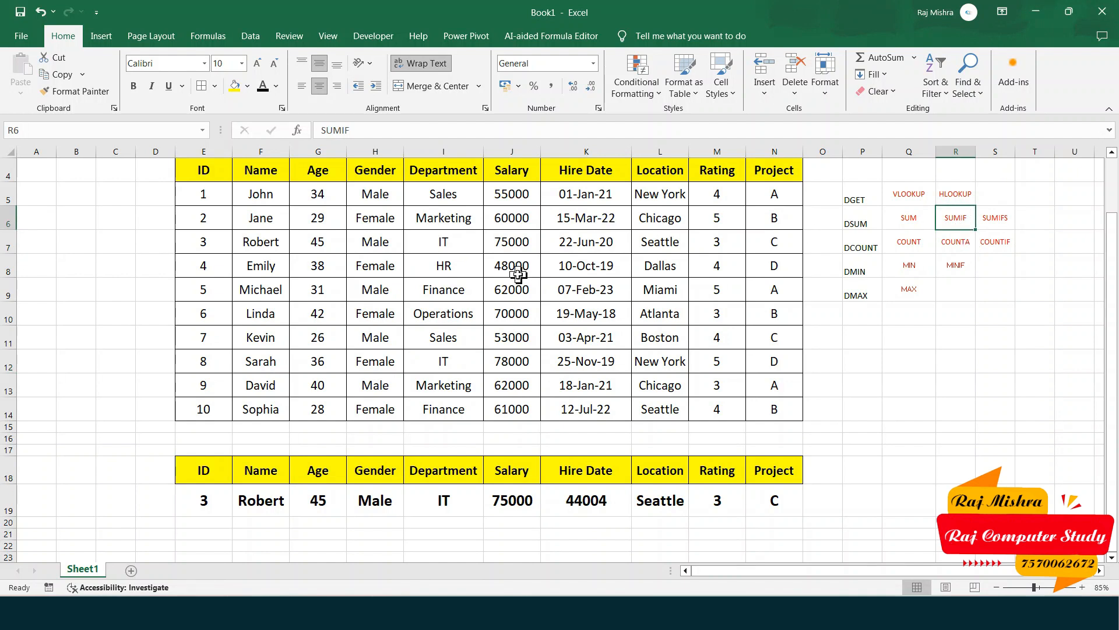
left_click(434, 244)
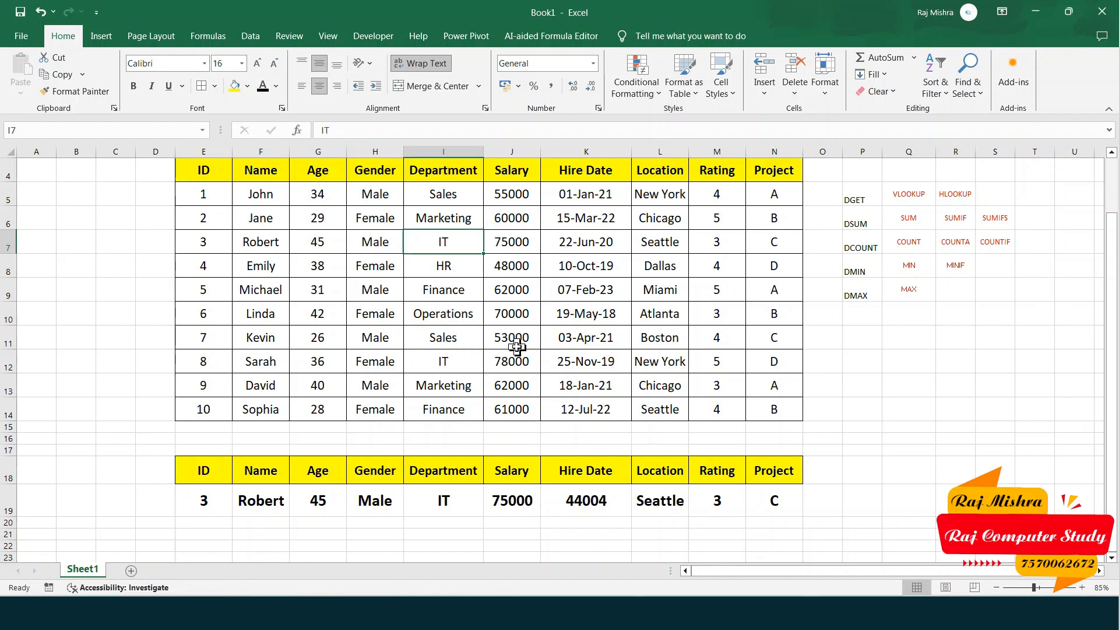
left_click(388, 244)
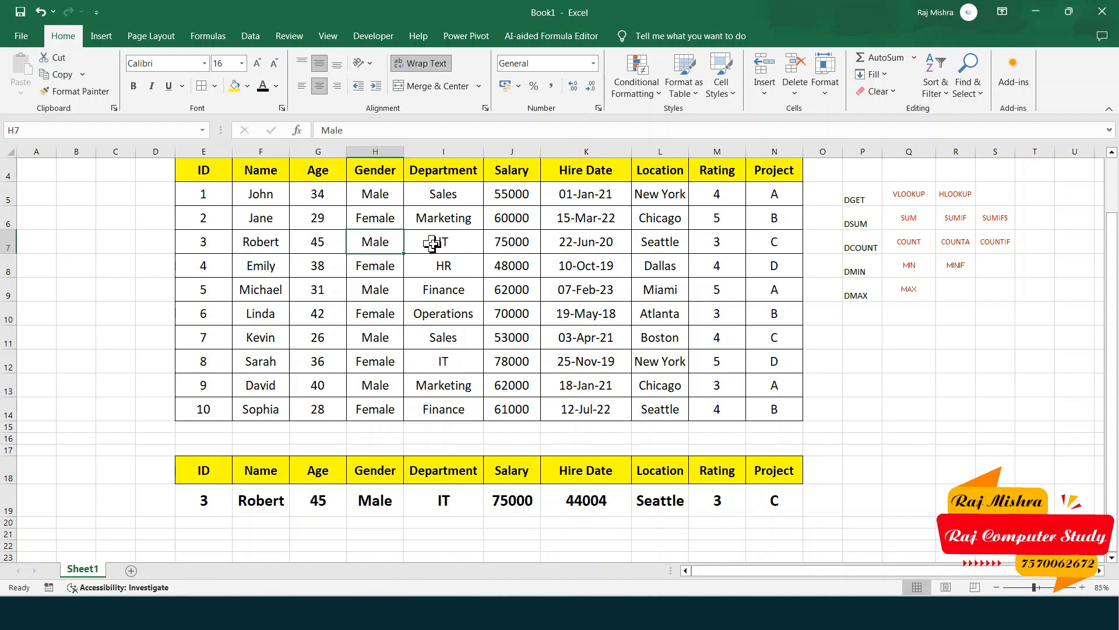
left_click(436, 244, "ctrl")
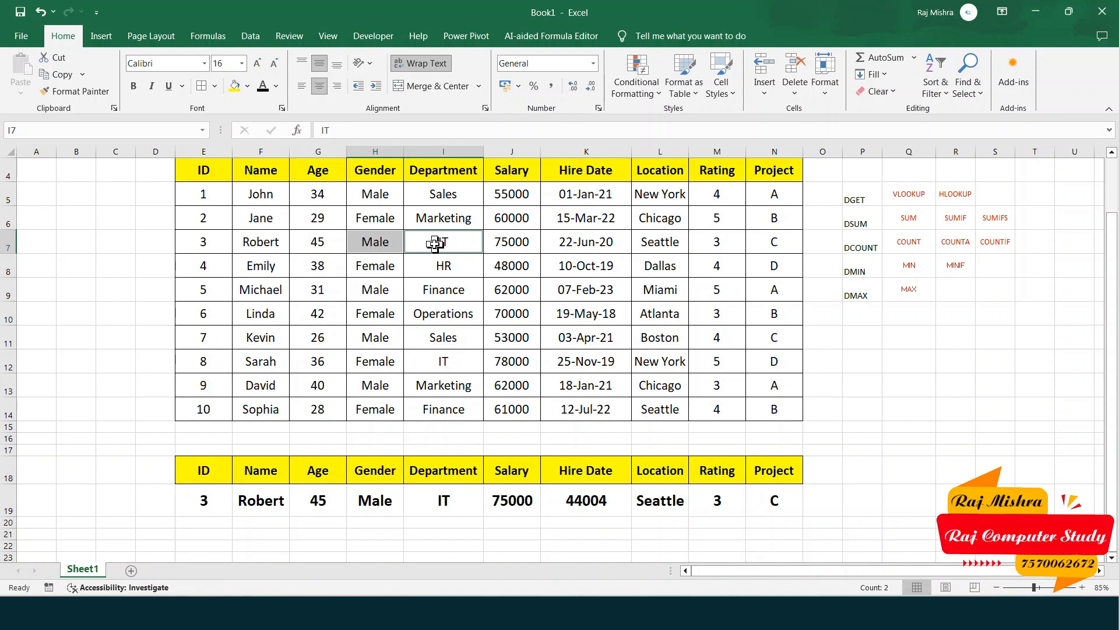
left_click(520, 250, "ctrl")
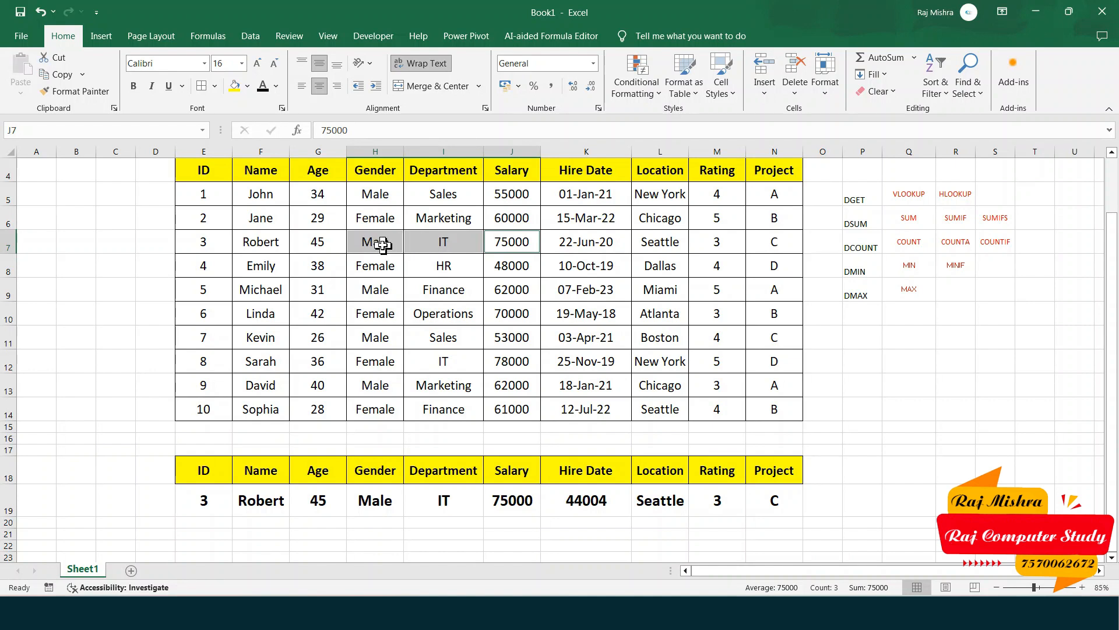
left_click(995, 217)
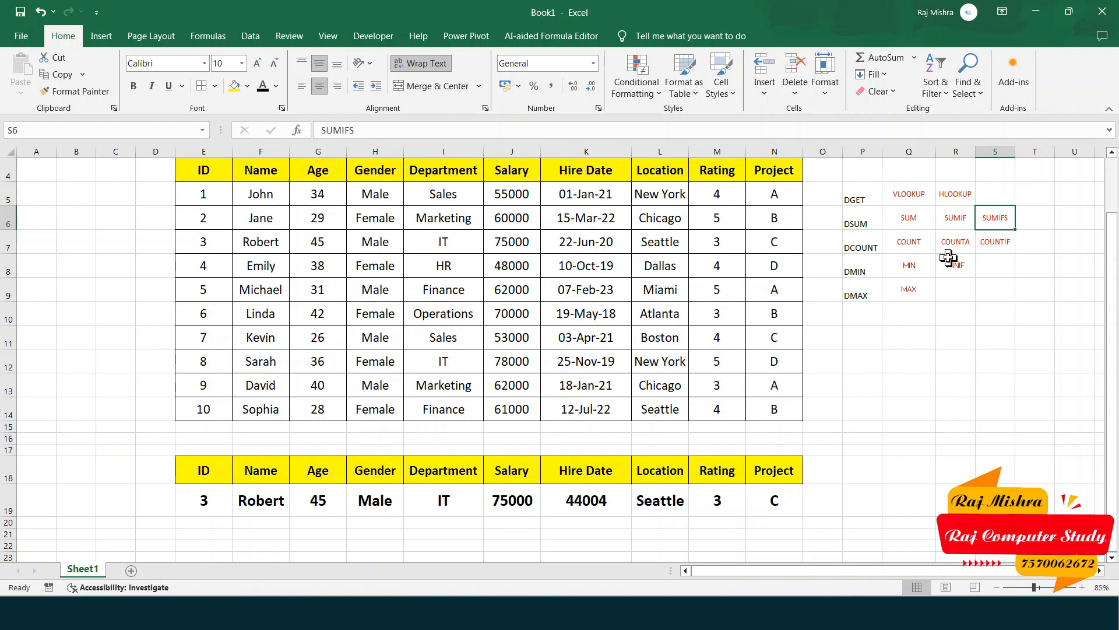
left_click(860, 217)
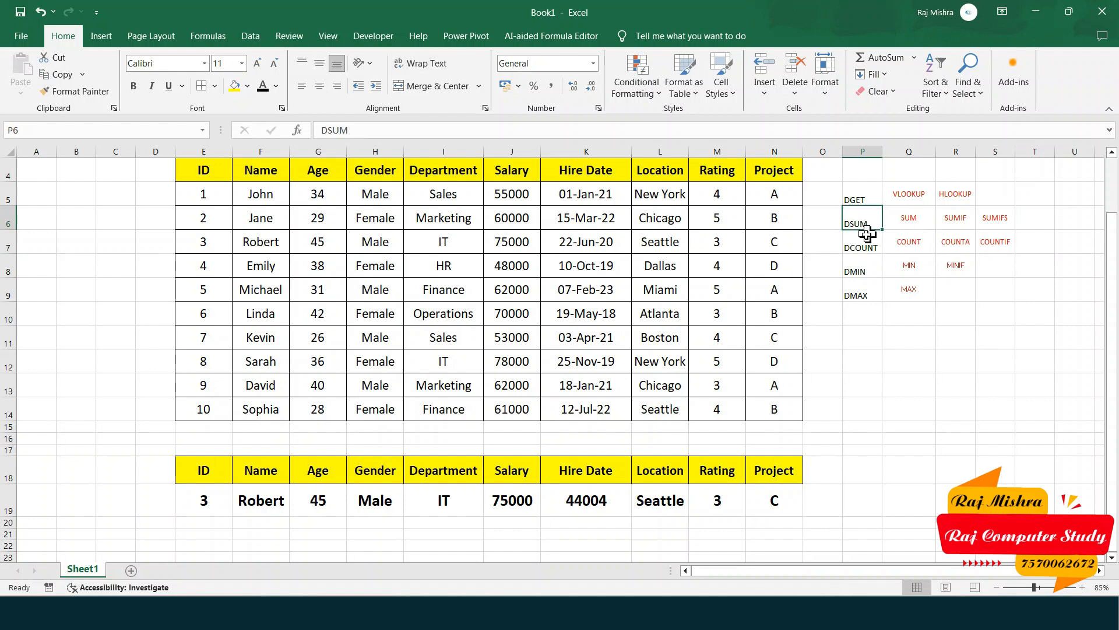
left_click(995, 219)
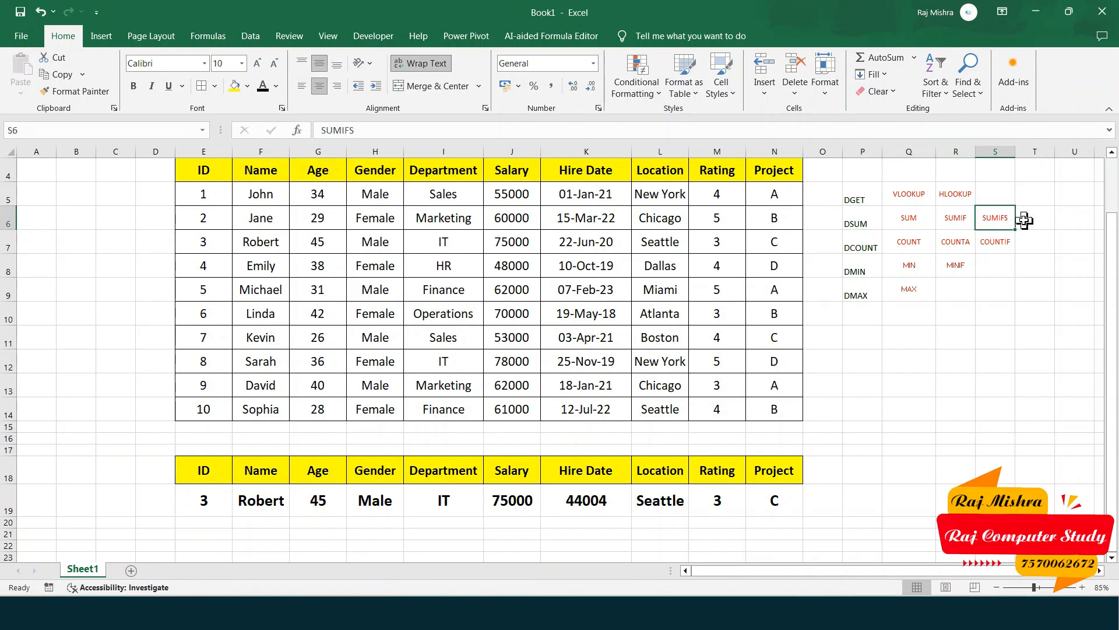
left_click(856, 220)
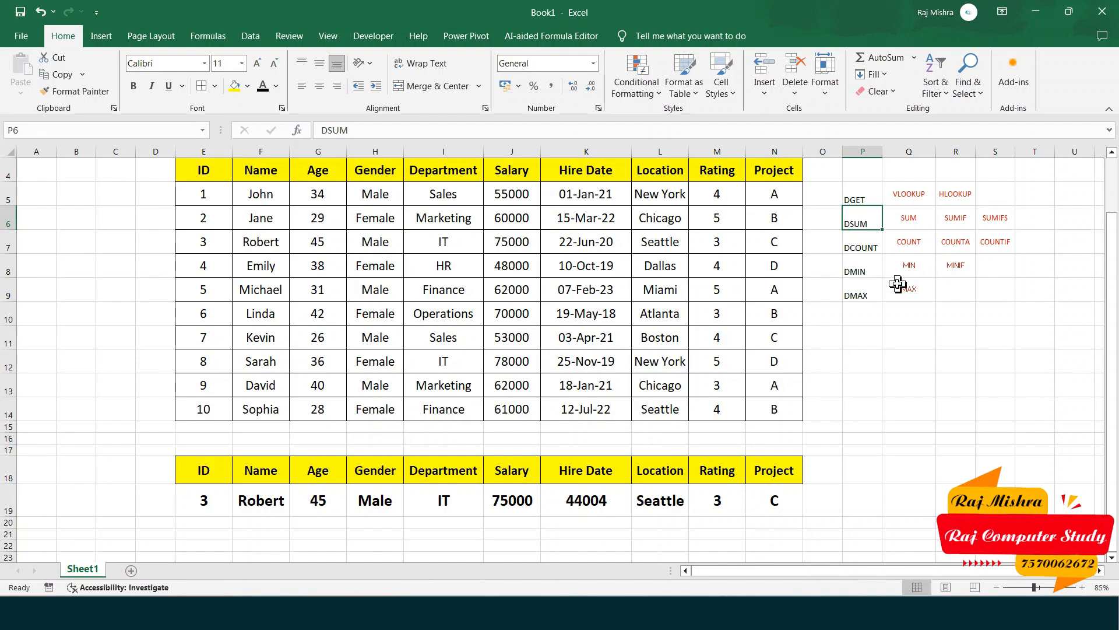
Step: Copy the employee table's header row E4:N4 and paste it into row 22 starting at E22
scroll(898, 284, "up", 3)
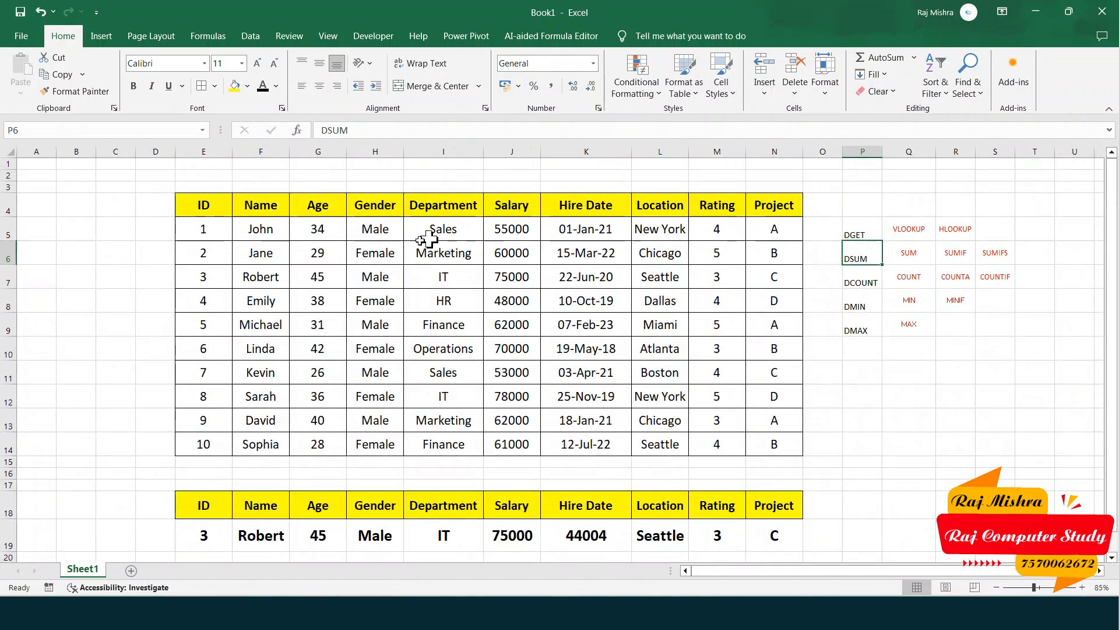
left_click_drag(200, 206, 769, 203)
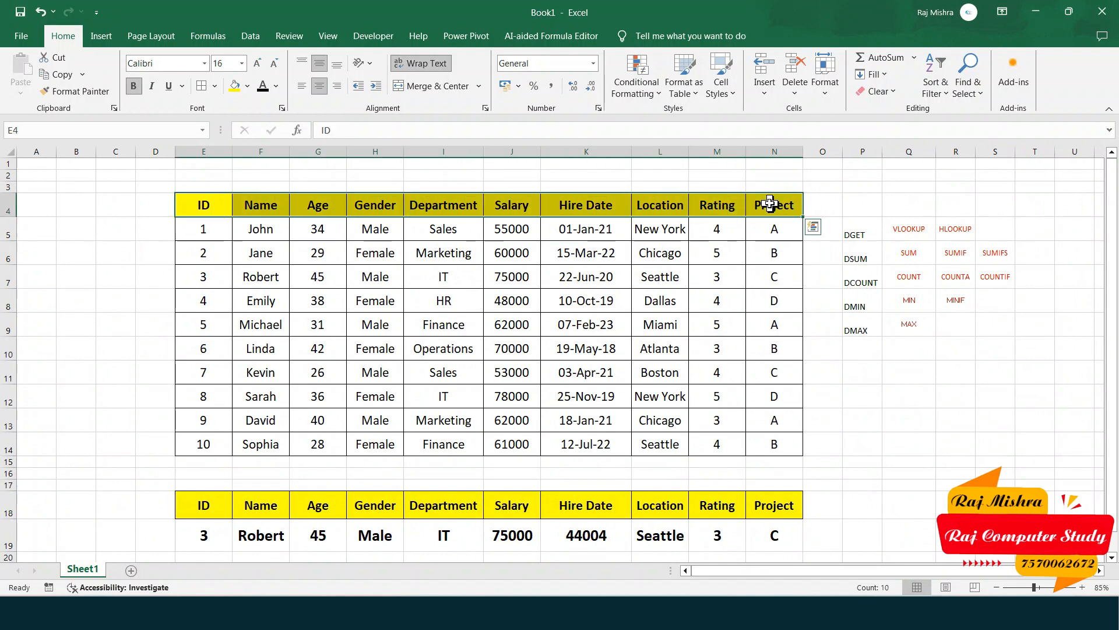
key("ctrl+c")
scroll(521, 355, "down", 2)
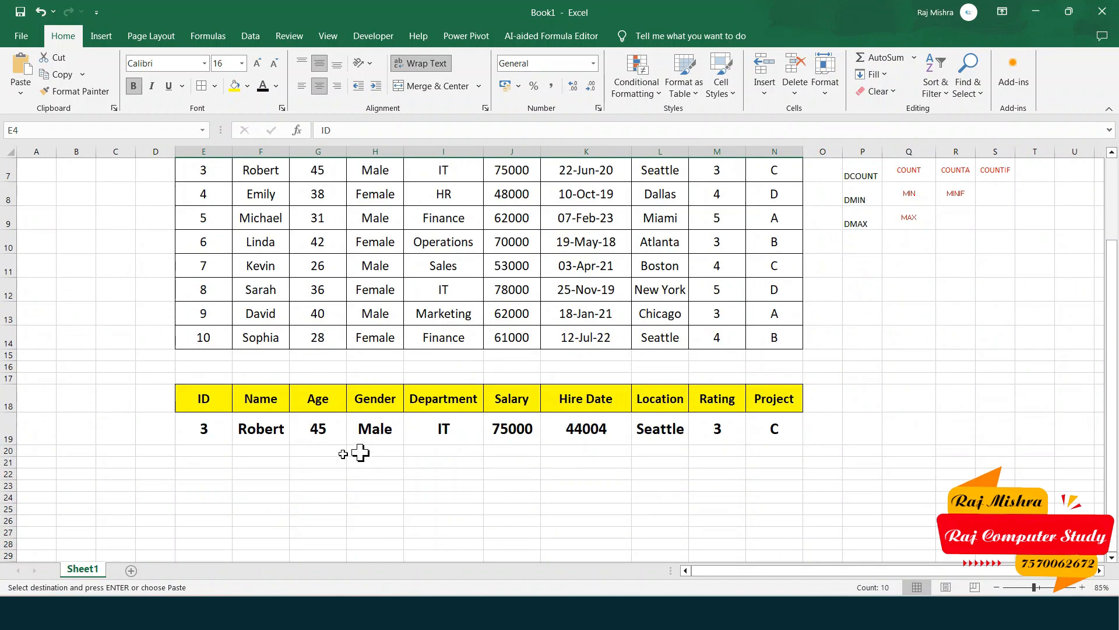
left_click(222, 473)
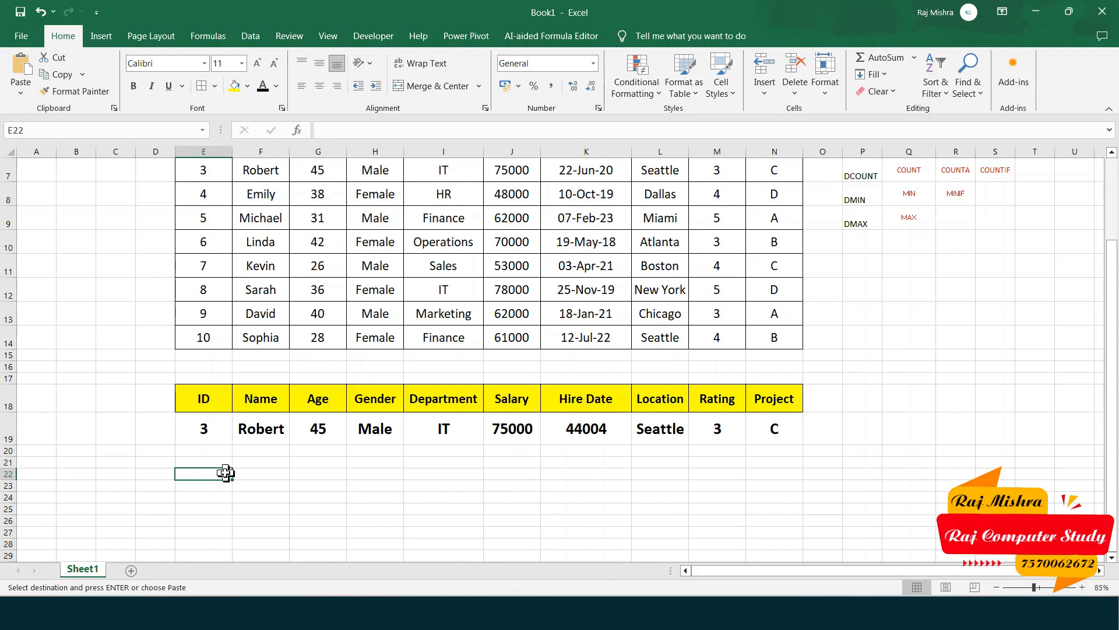
key("ctrl+v")
left_click_drag(225, 475, 767, 478)
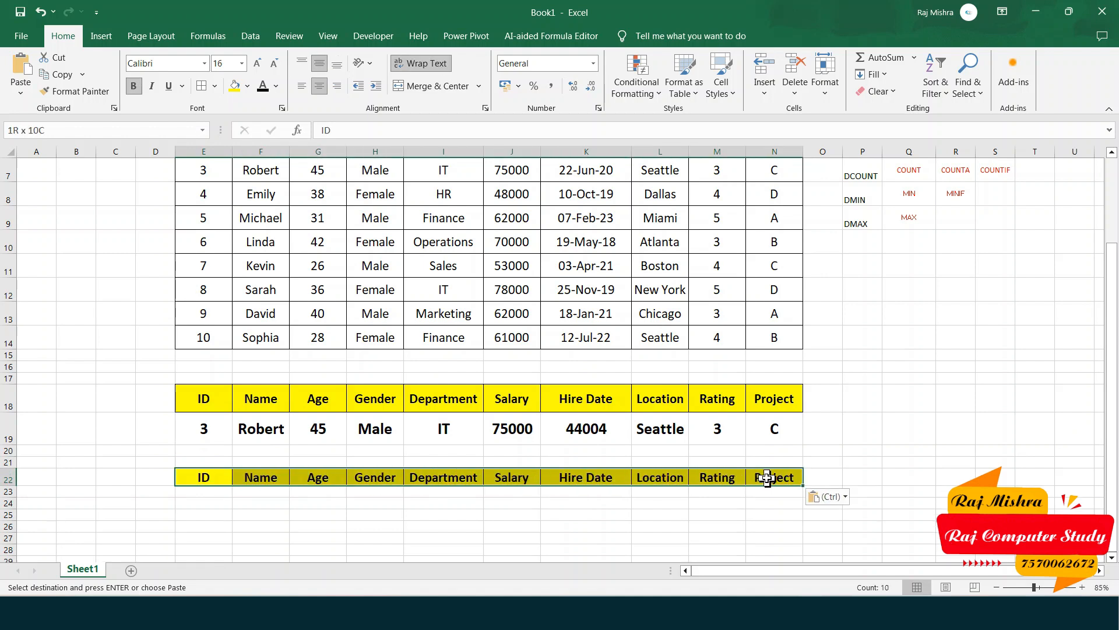
Step: Clear the contents and formatting of the Hire Date, Location, Rating and Project headers in K22:N22
left_click(526, 478)
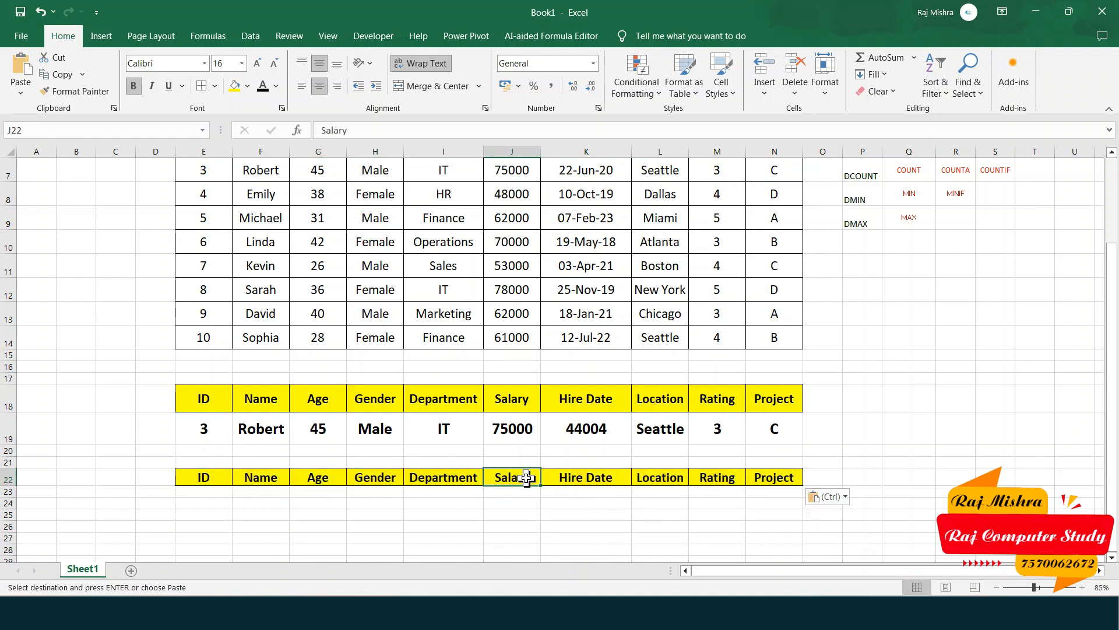
left_click_drag(562, 477, 782, 477)
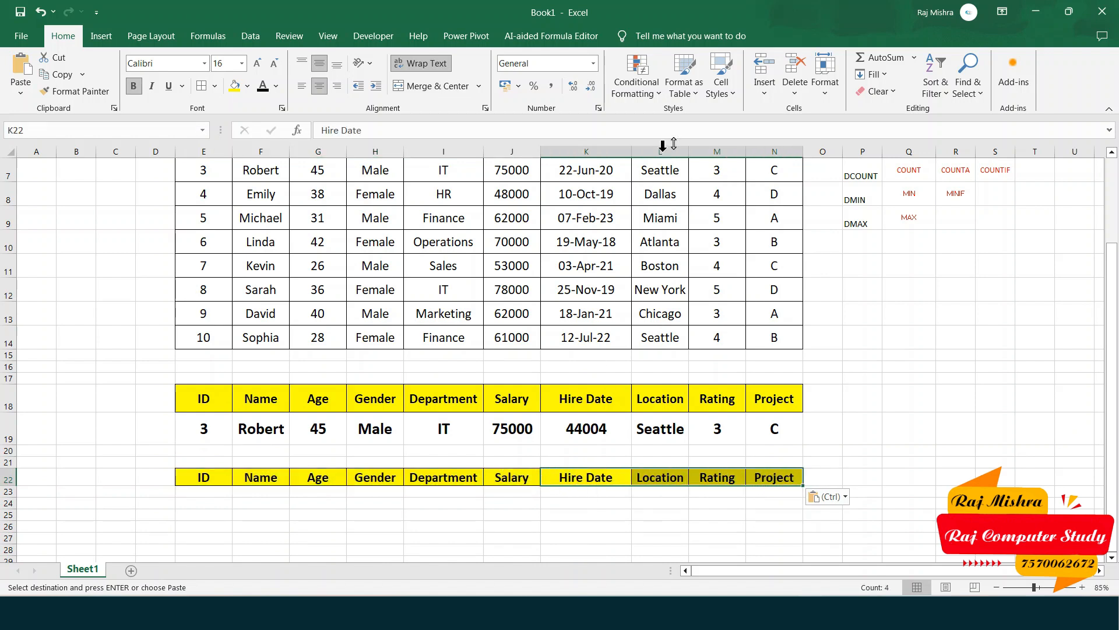
left_click(877, 92)
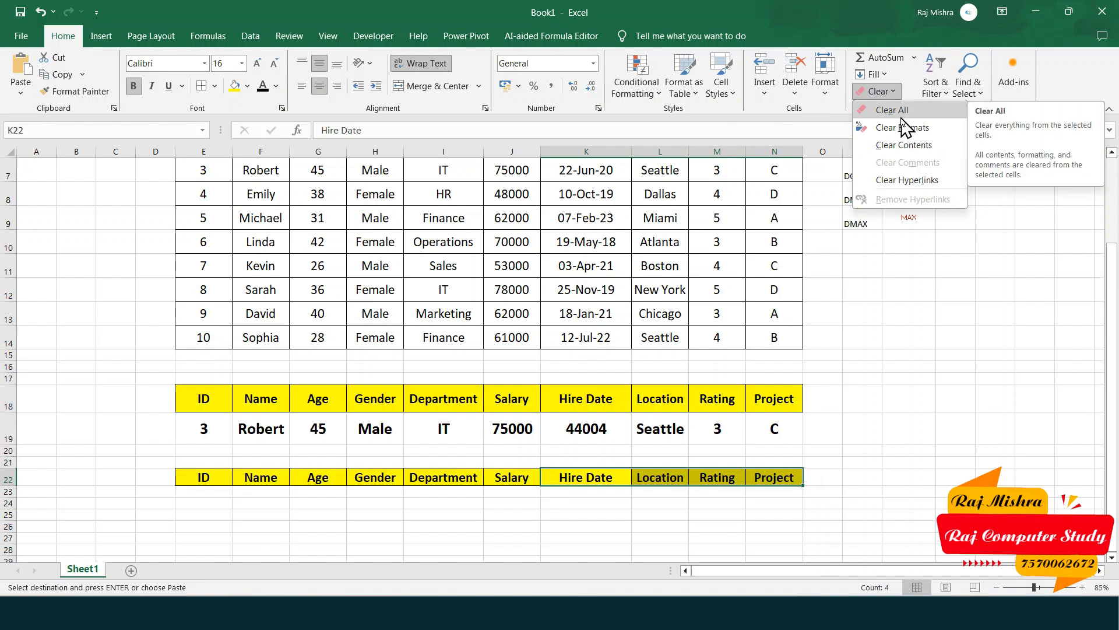
left_click(907, 113)
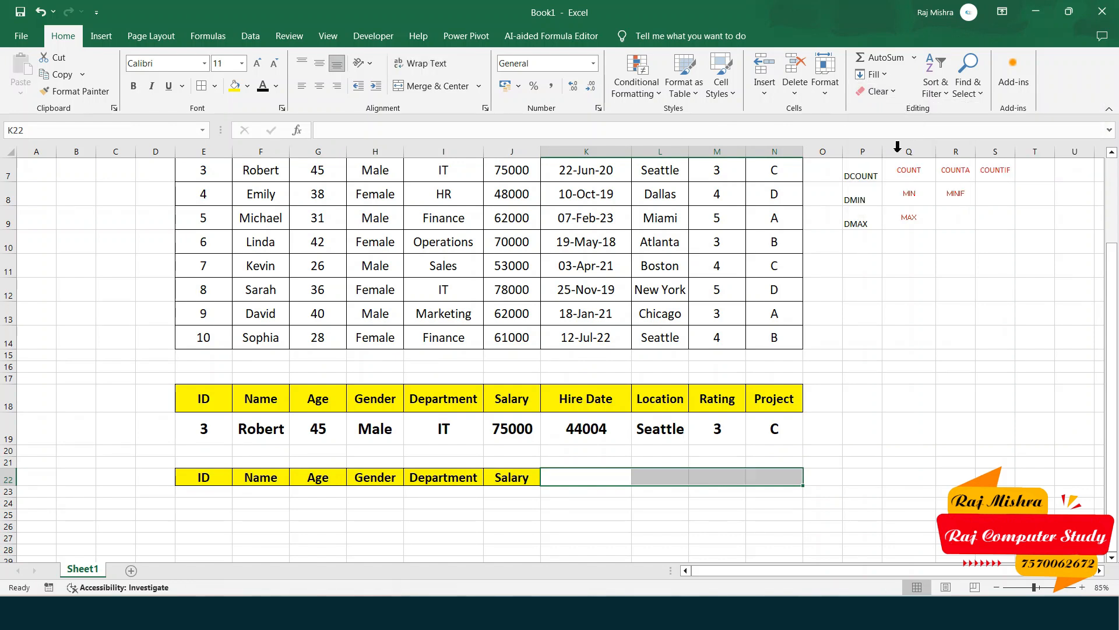
left_click(621, 503)
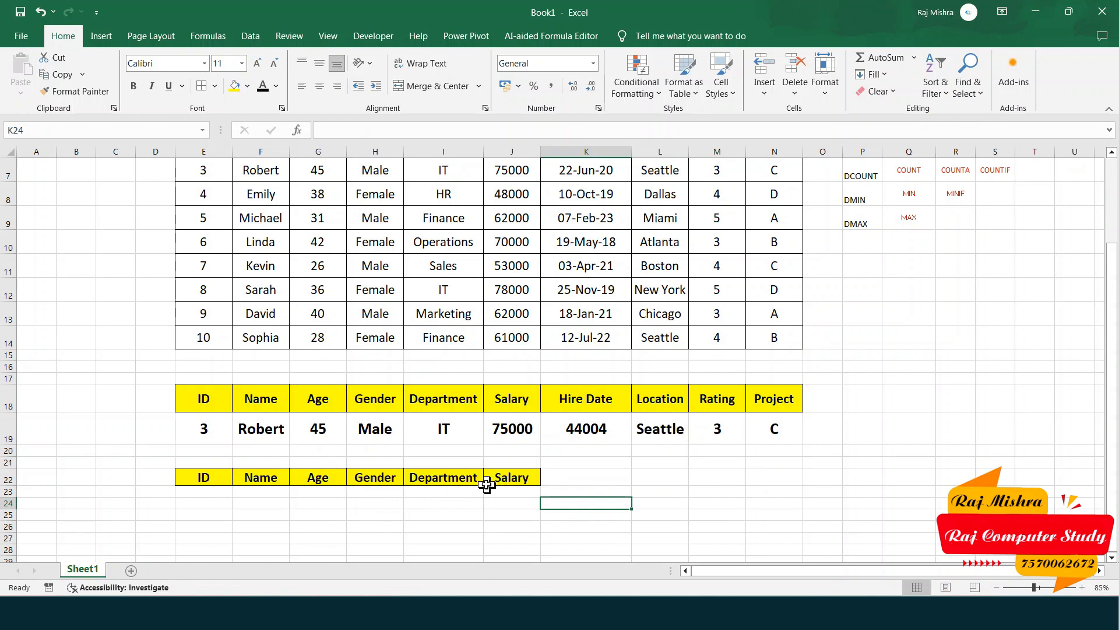
Step: Increase the height of rows 22 and 23 and slightly widen the Salary column J
left_click(199, 492)
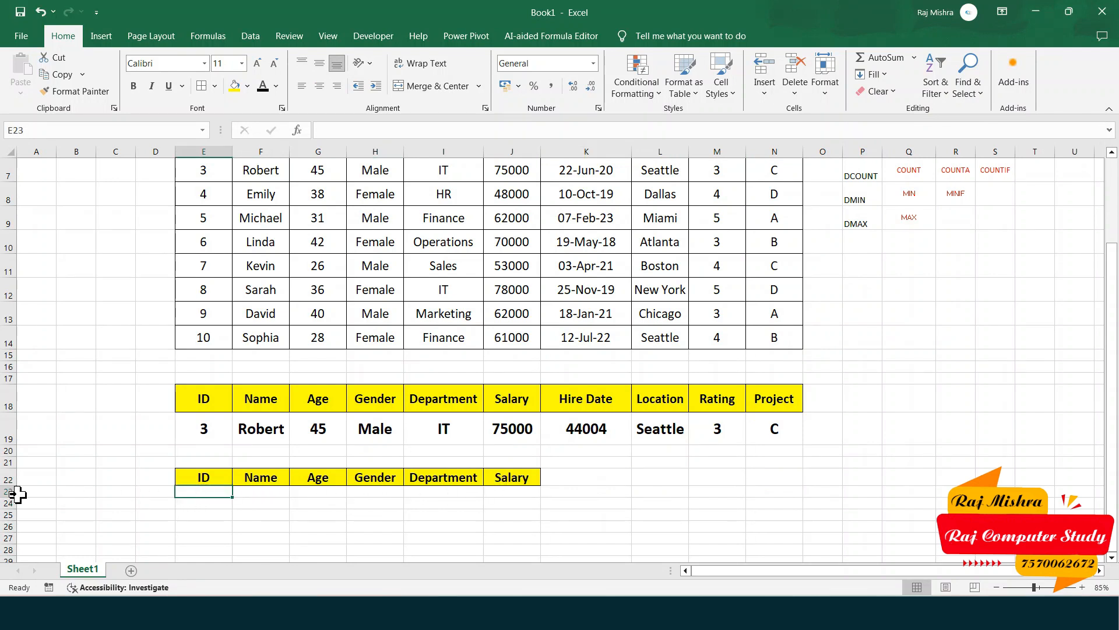
mouse_move(18, 481)
left_mouse_down()
mouse_move(49, 490)
mouse_move(12, 492)
left_mouse_up()
key("shift+space")
left_click(200, 506)
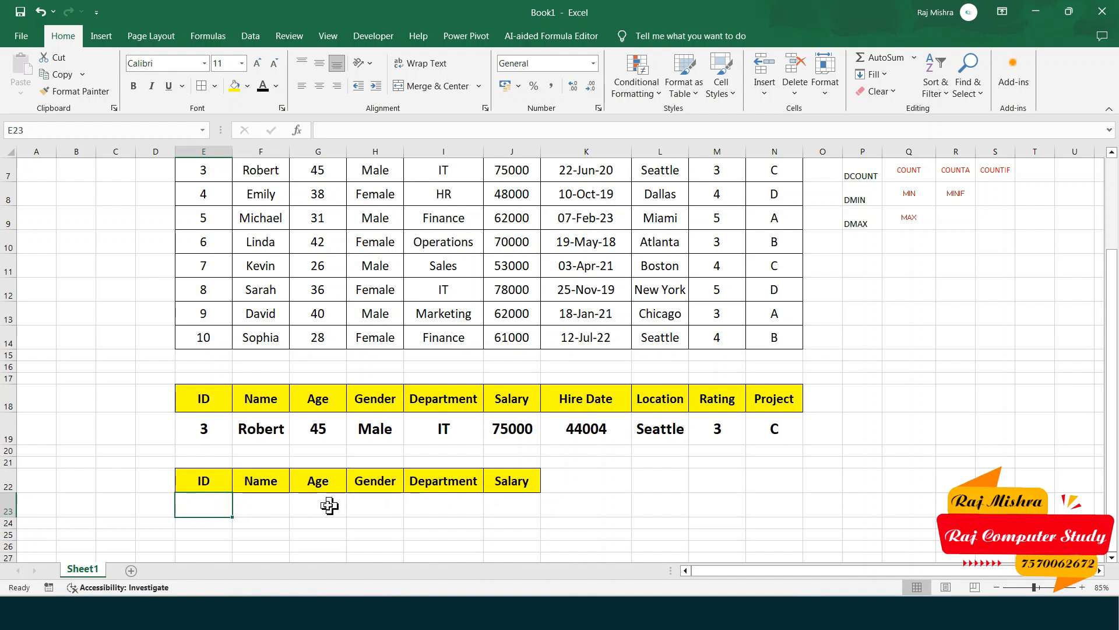
left_click(375, 505)
left_click(435, 504)
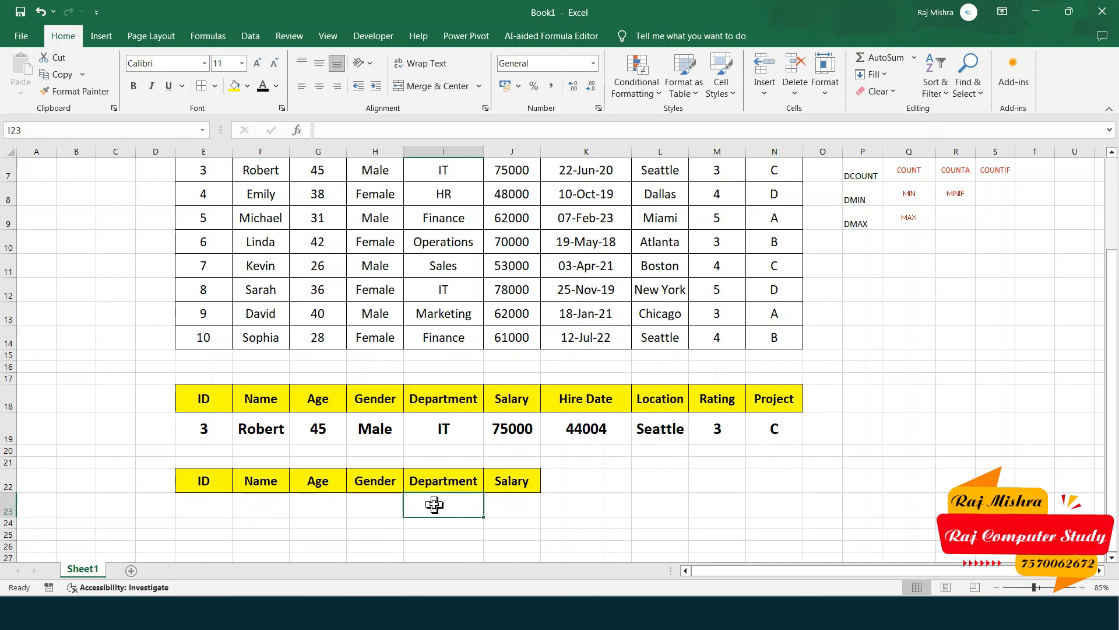
left_click(512, 503)
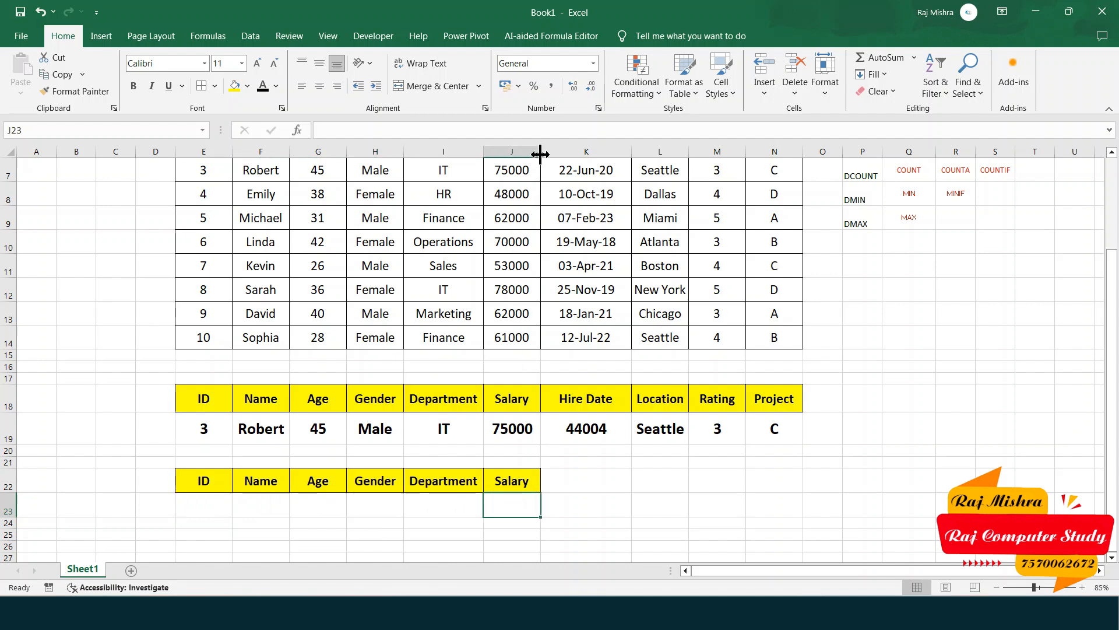
left_click_drag(541, 153, 547, 153)
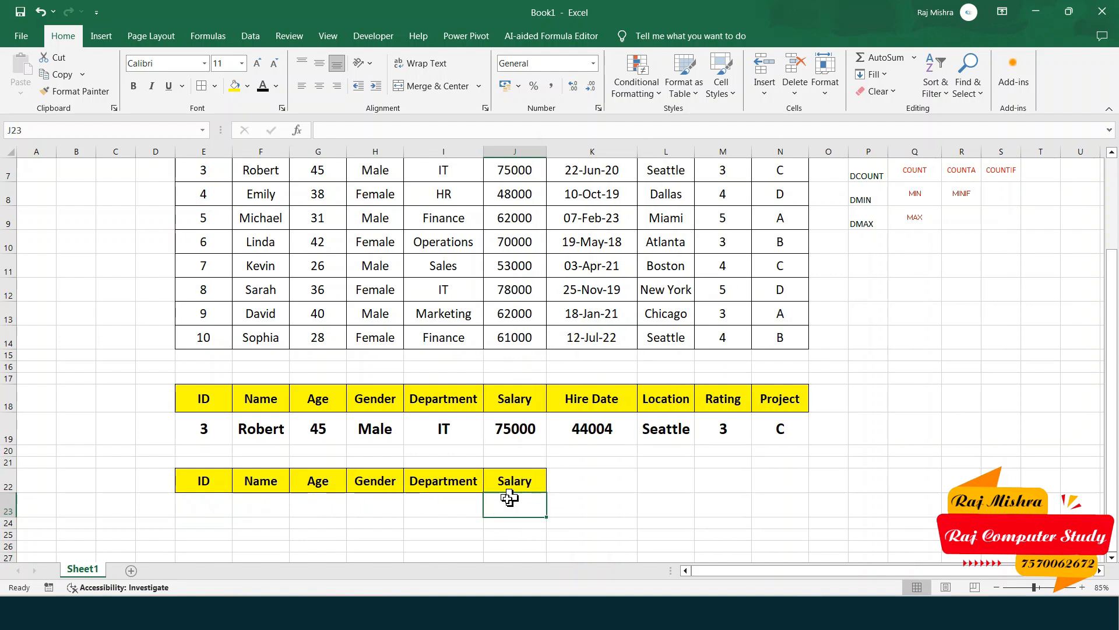
left_click(263, 507)
left_click(211, 506)
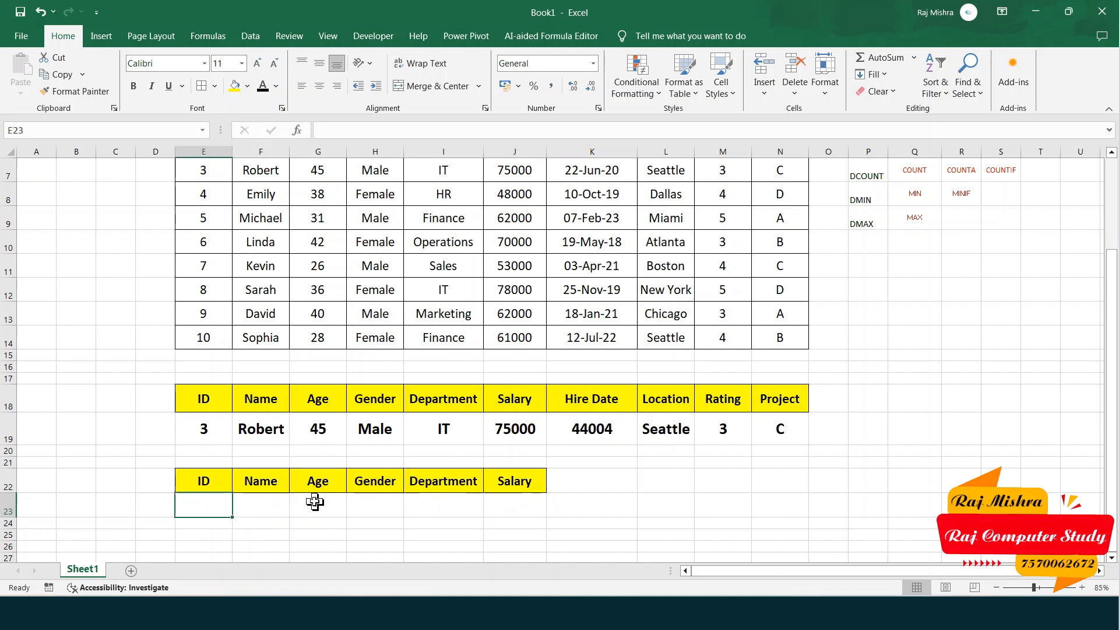
left_click(318, 501)
left_click(380, 500)
Step: Start a DSUM formula in J23 with the employee data E4:J14, headers included, as its database
left_click(498, 508)
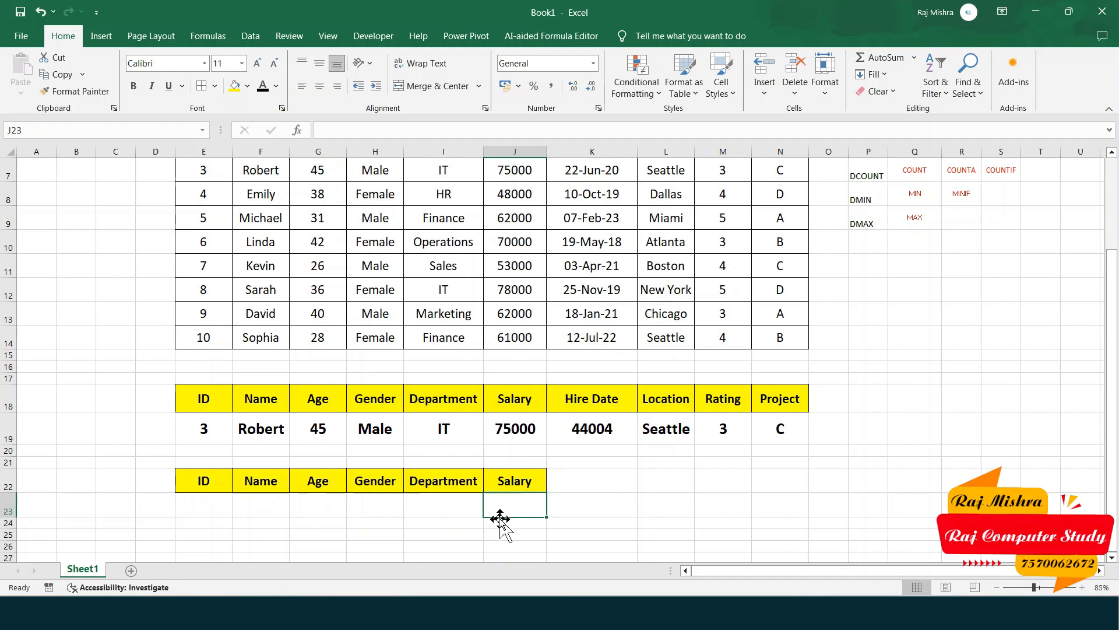
scroll(828, 379, "up", 2)
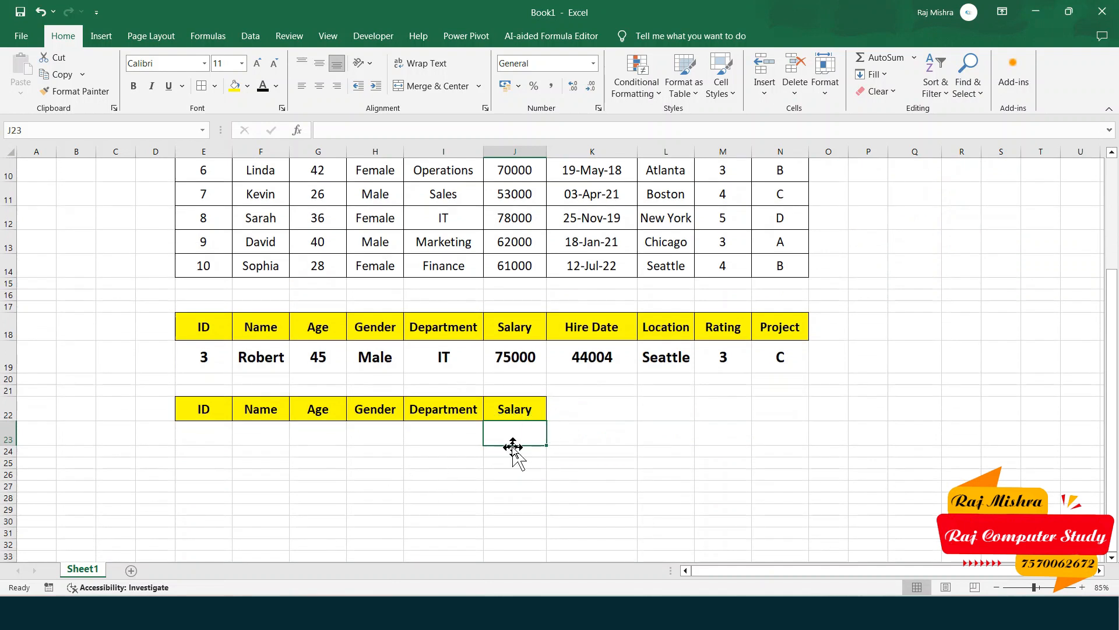
type("=")
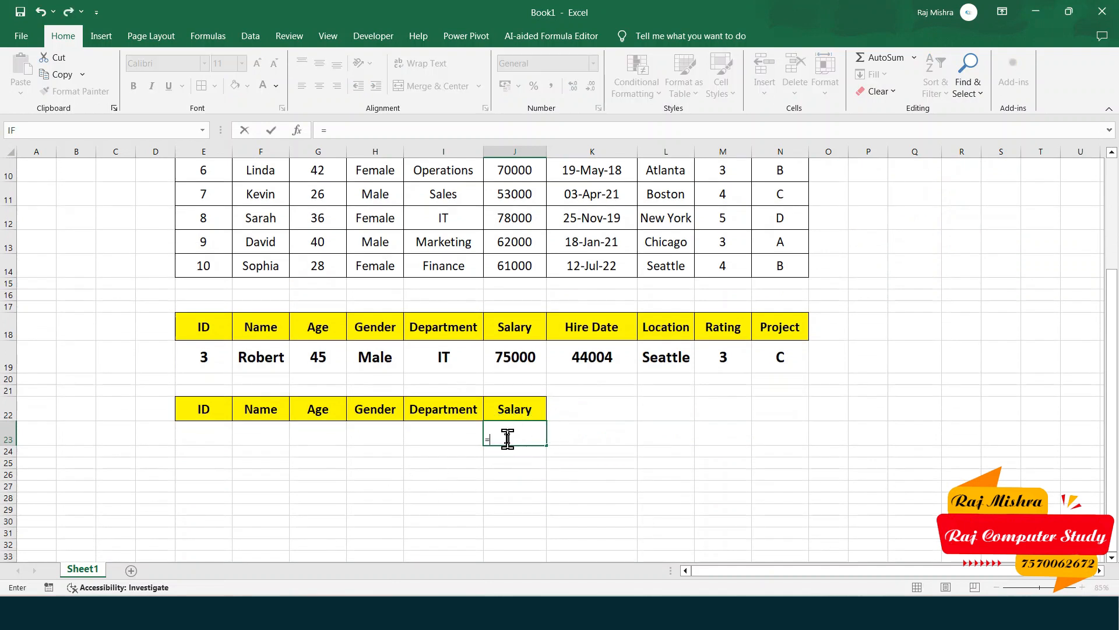
type("dsum")
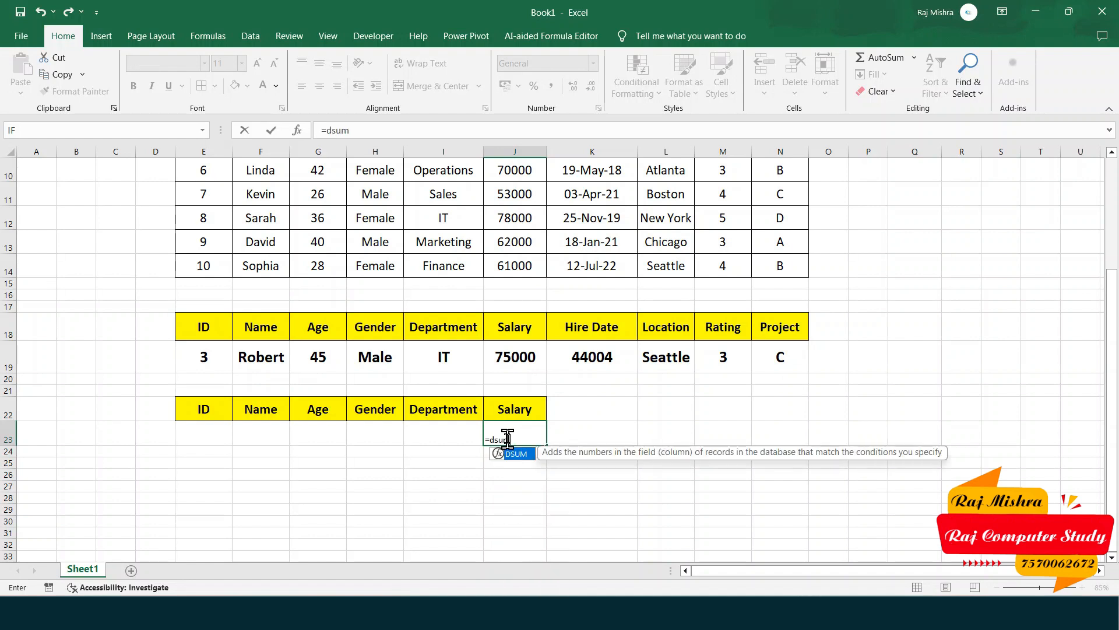
type("(")
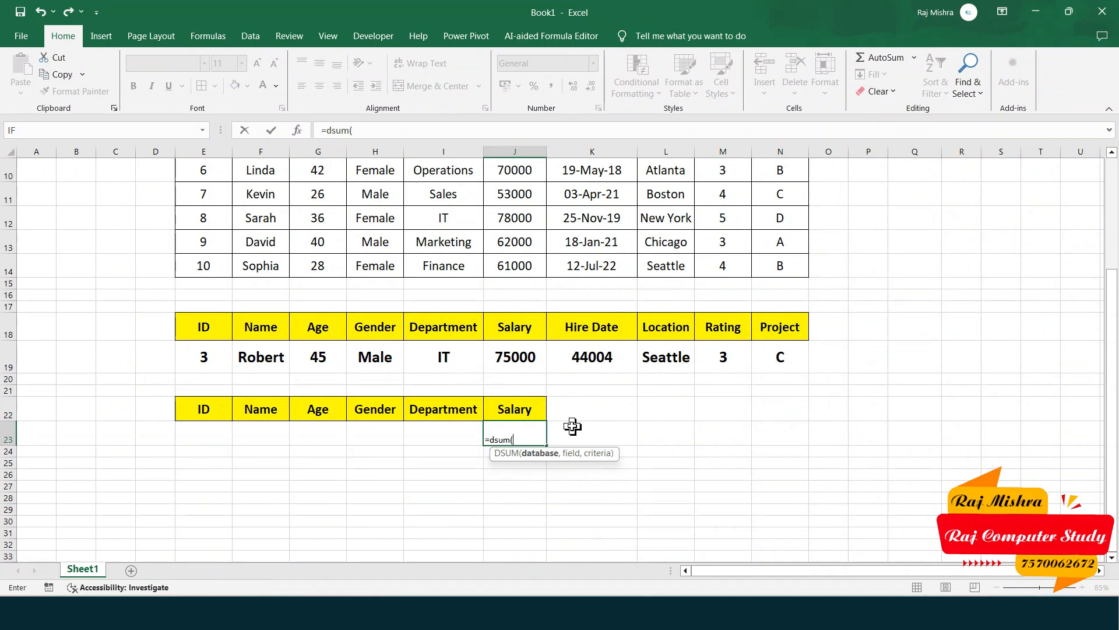
scroll(548, 438, "up", 2)
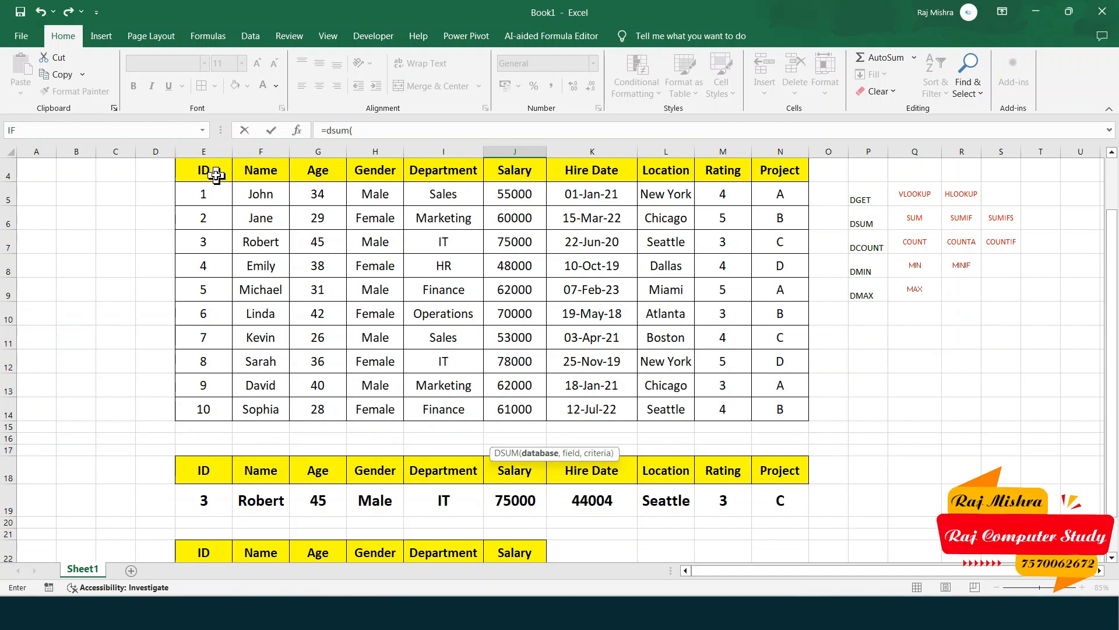
left_click_drag(216, 175, 504, 416)
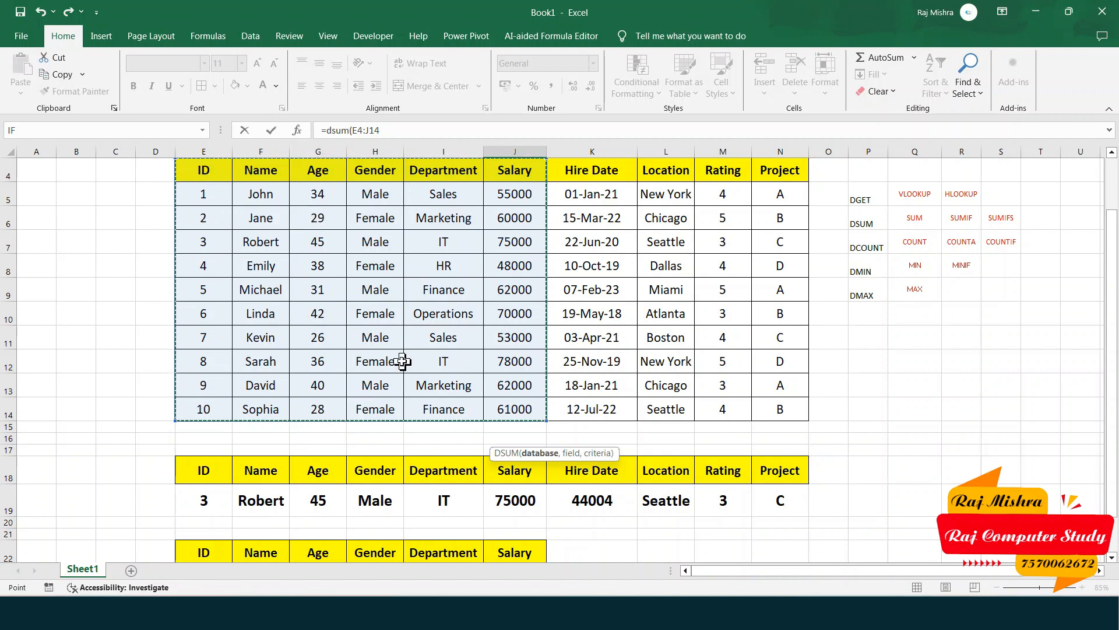
scroll(417, 454, "down", 1)
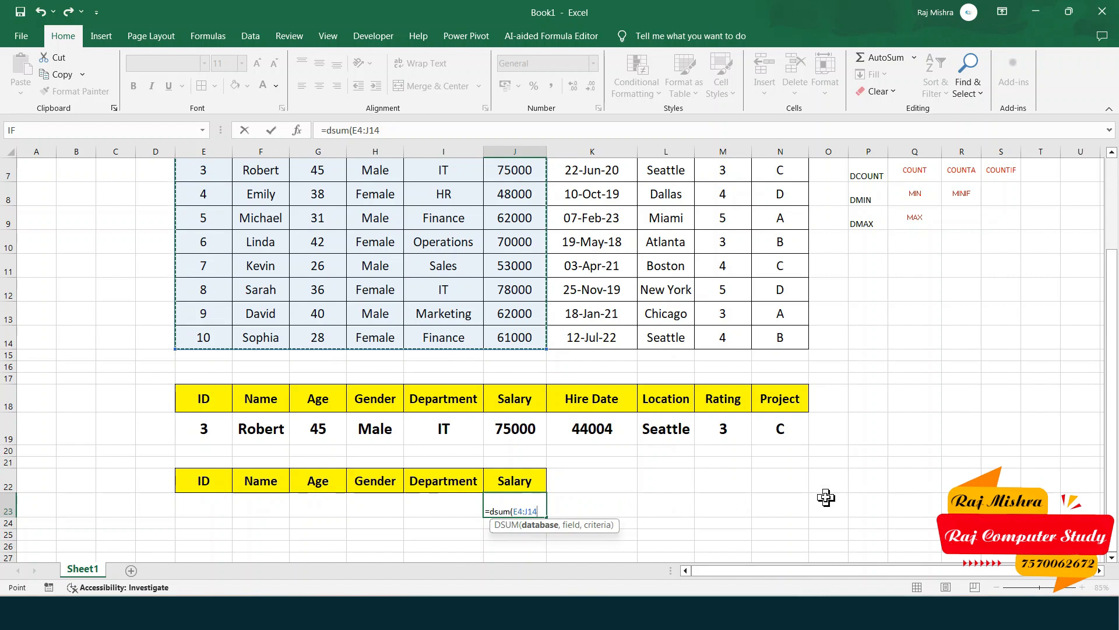
Step: Set the DSUM formula's field argument to the Salary header J4
type(",")
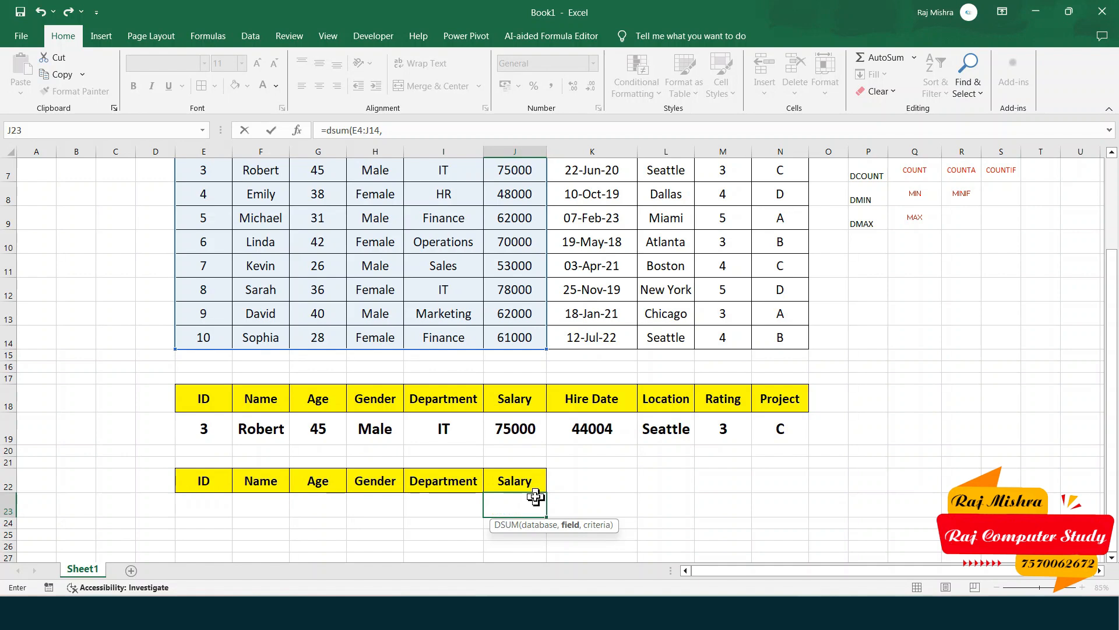
scroll(533, 493, "up", 2)
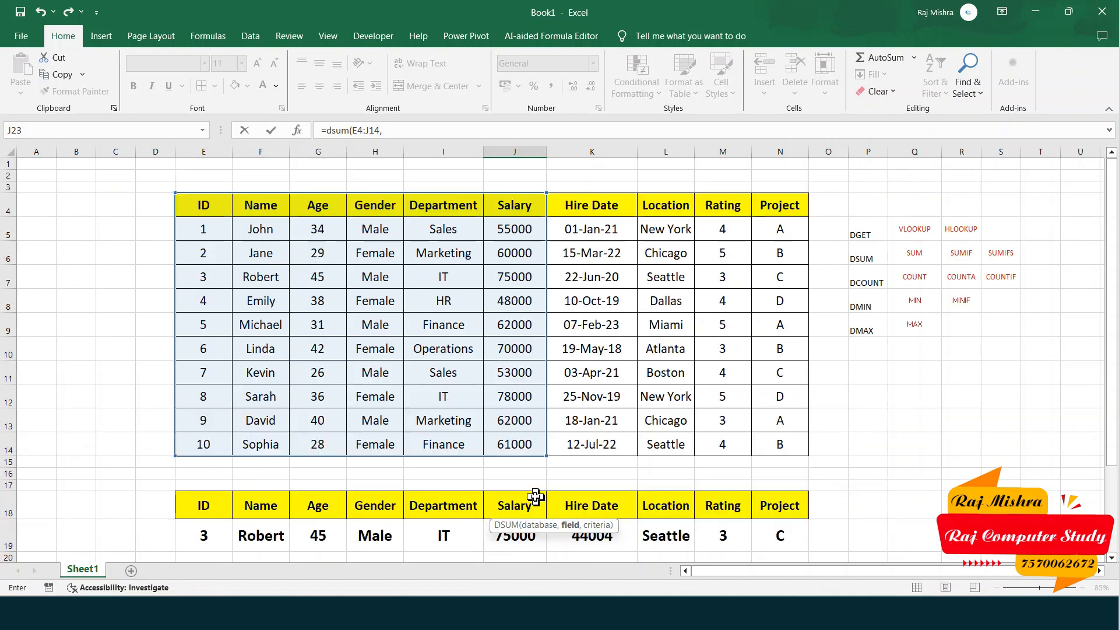
left_click(513, 204)
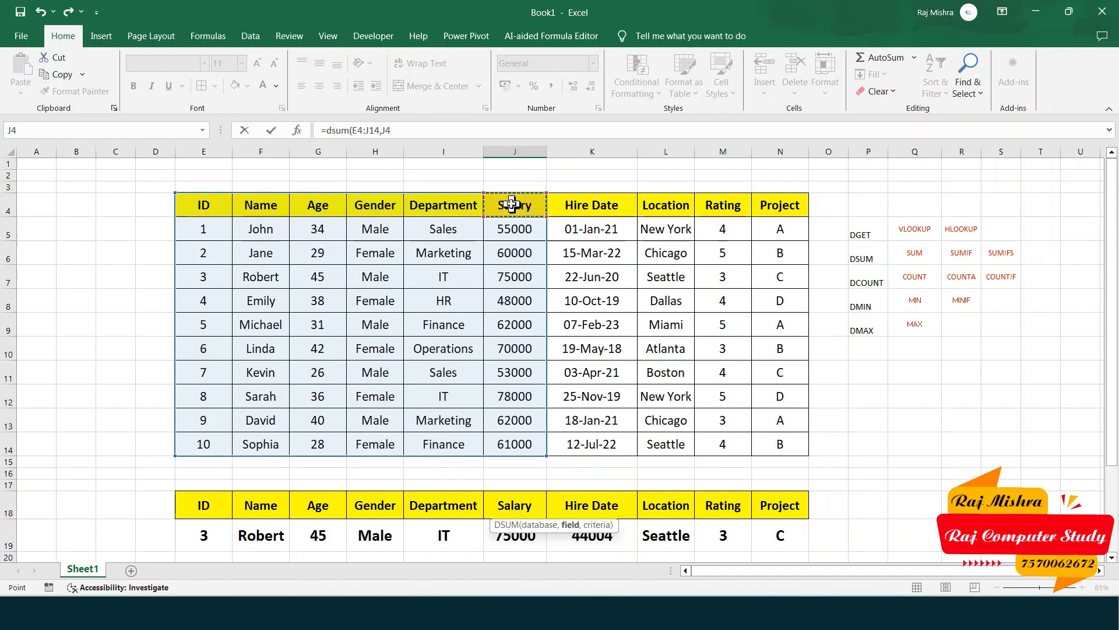
type(",")
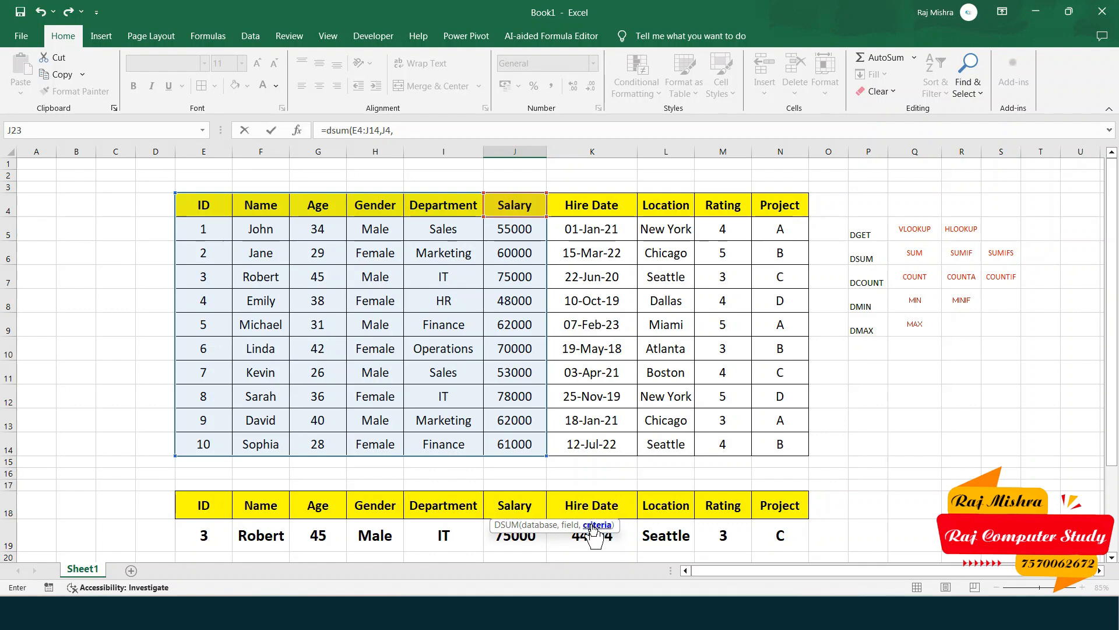
Step: Set the DSUM criteria to E22:I23, complete the formula in J23 and reselect the cell
scroll(655, 495, "down", 1)
scroll(641, 516, "down", 2)
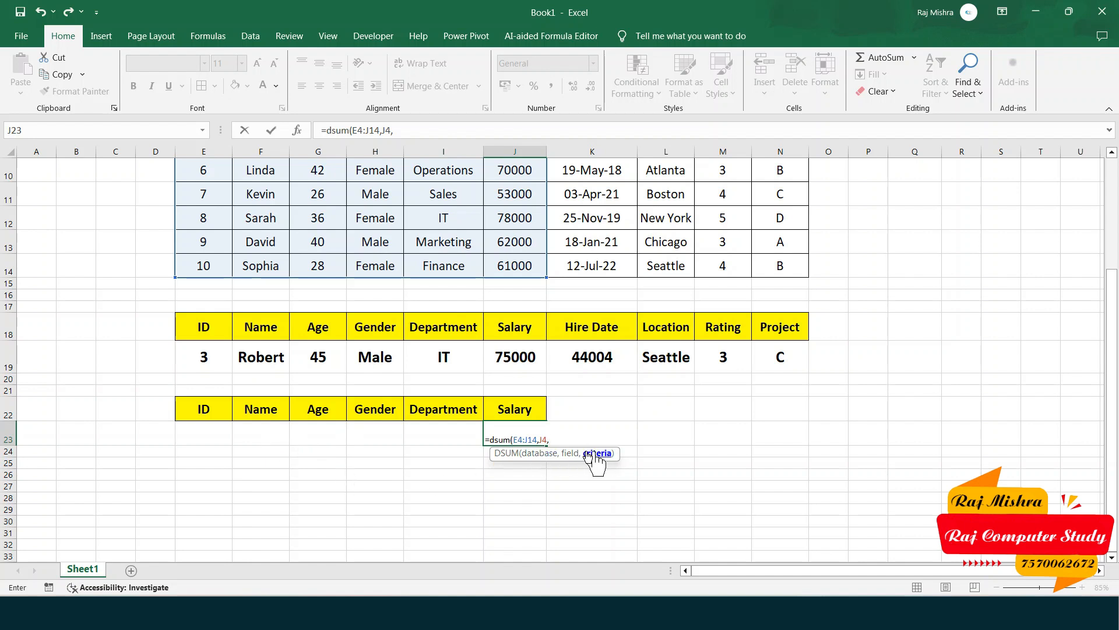
left_click(190, 409)
left_click_drag(190, 408, 468, 435)
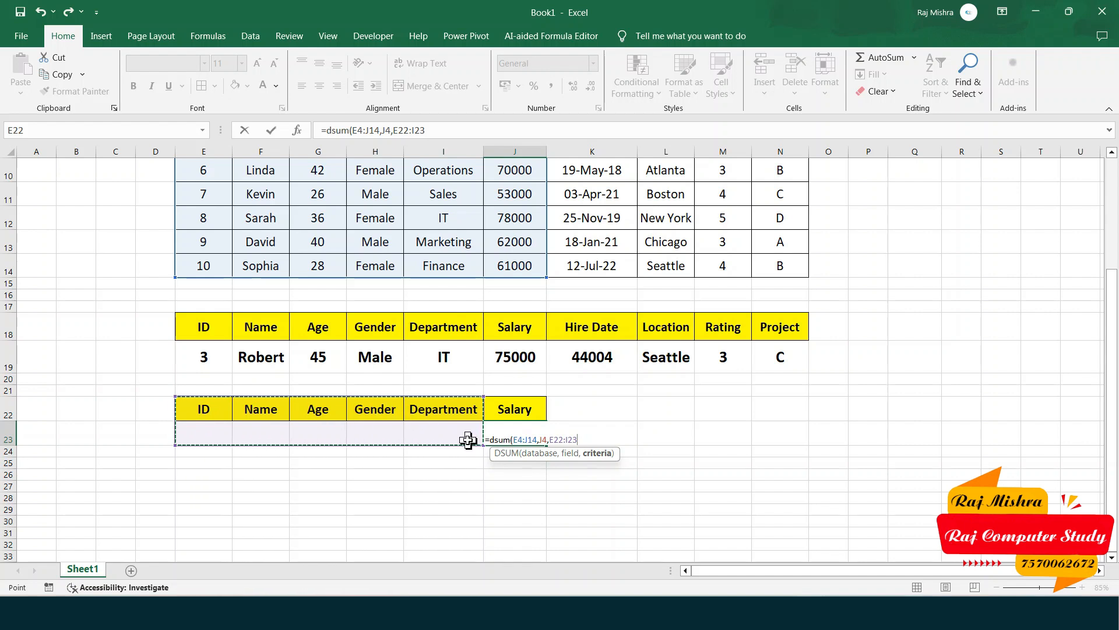
type(")")
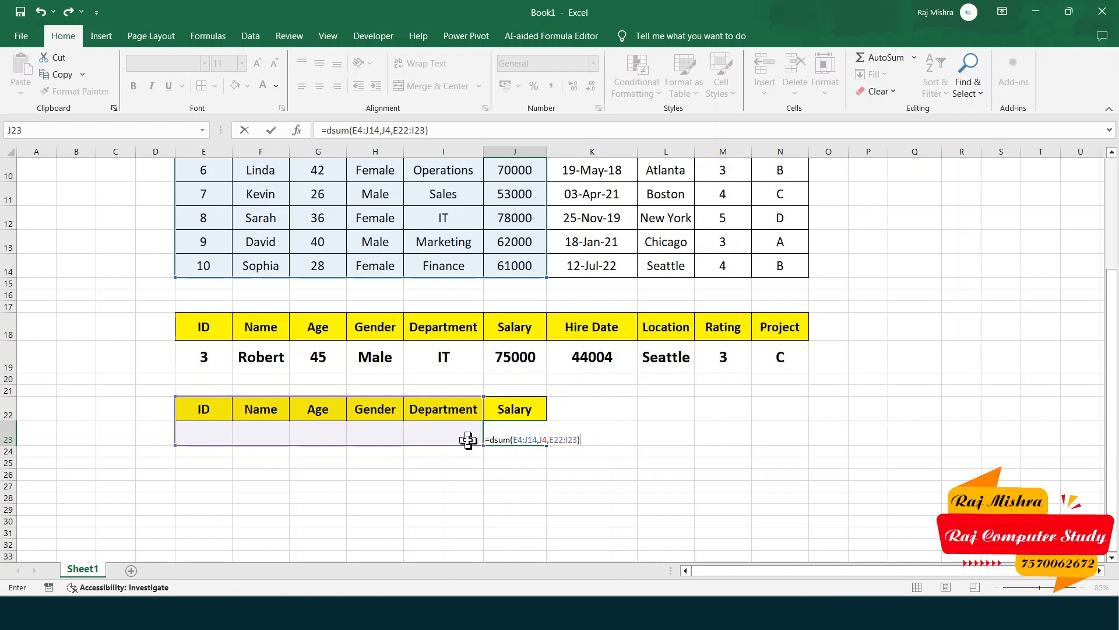
key("Return")
left_click(505, 431)
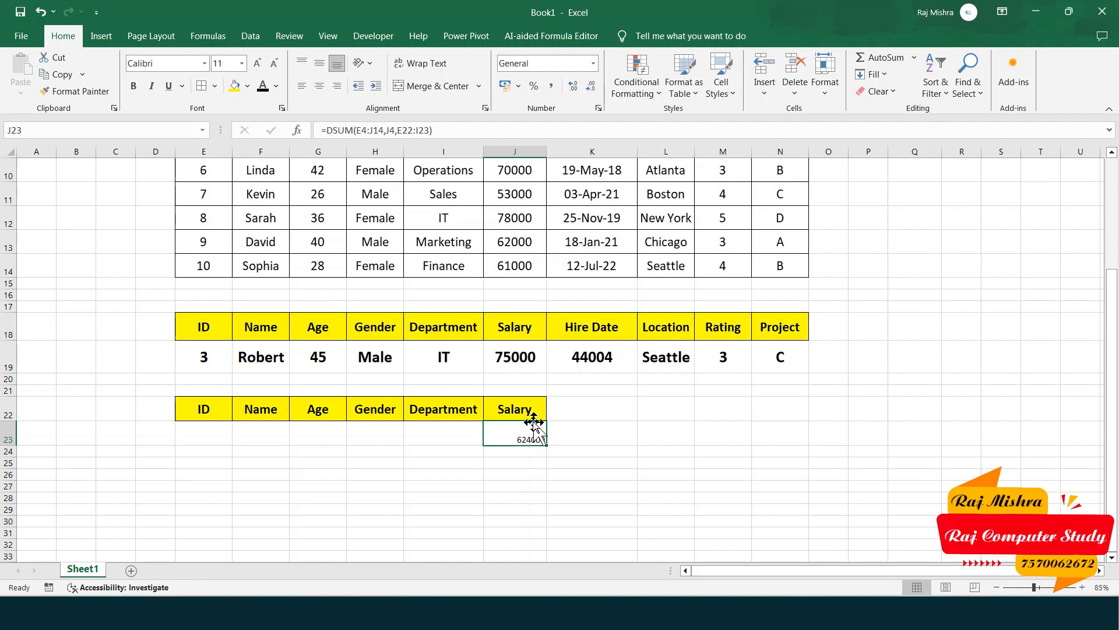
Step: Enter sales as the Department criterion in I23 to total that department's salaries
left_click(458, 425)
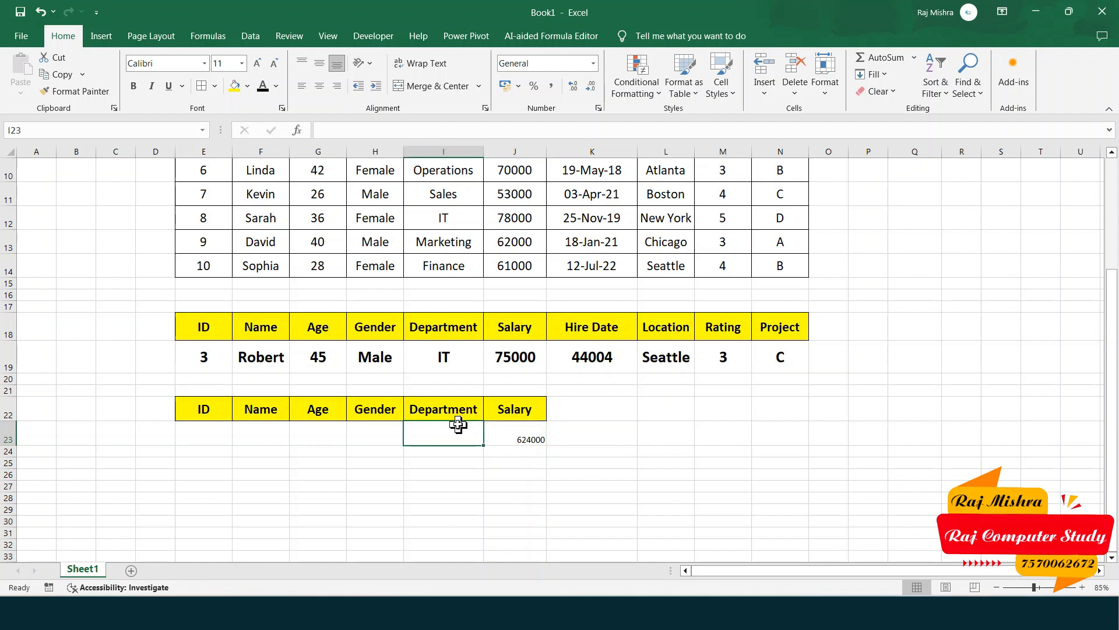
type("sales")
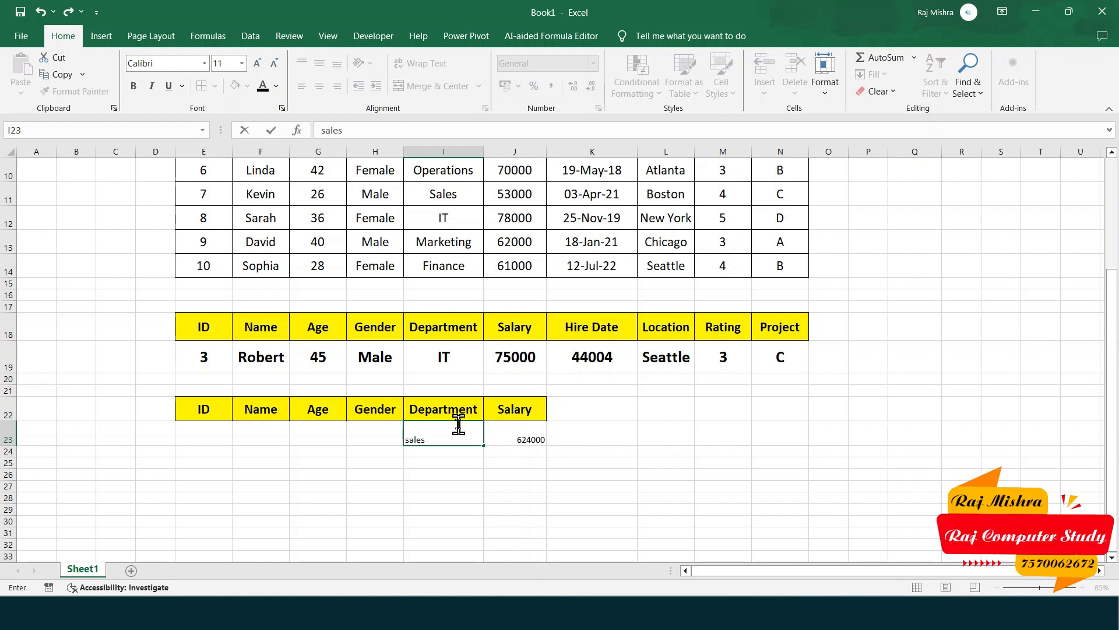
key("Return")
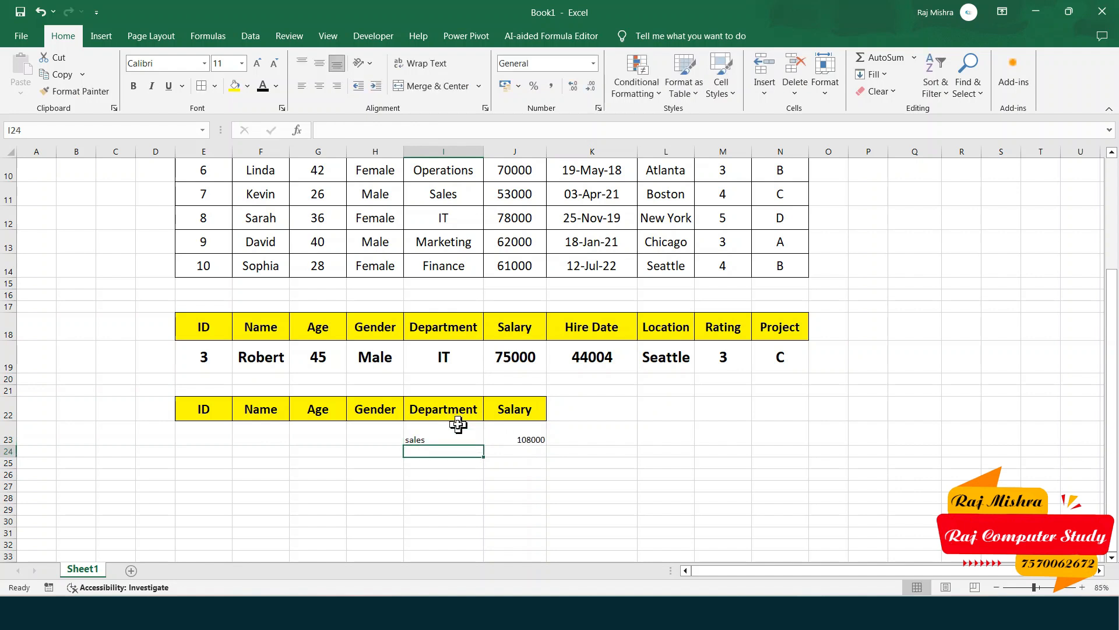
Step: Check the DSUM formula in J23 against the Sales department salaries in rows 5 and 11
left_click(529, 440)
scroll(528, 465, "up", 2)
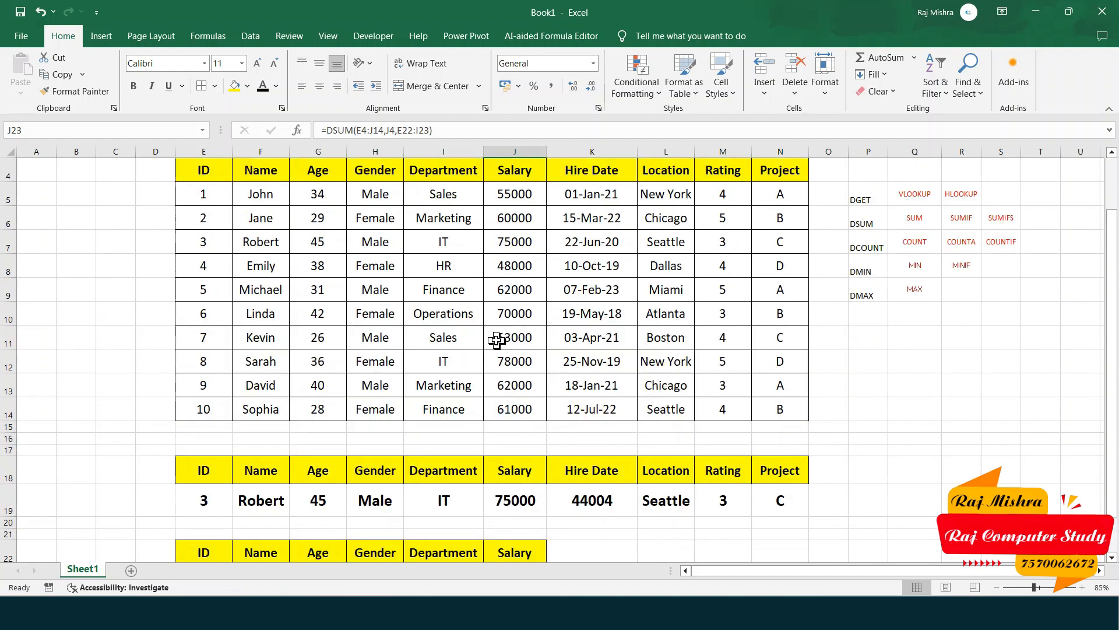
left_click_drag(463, 195, 530, 195)
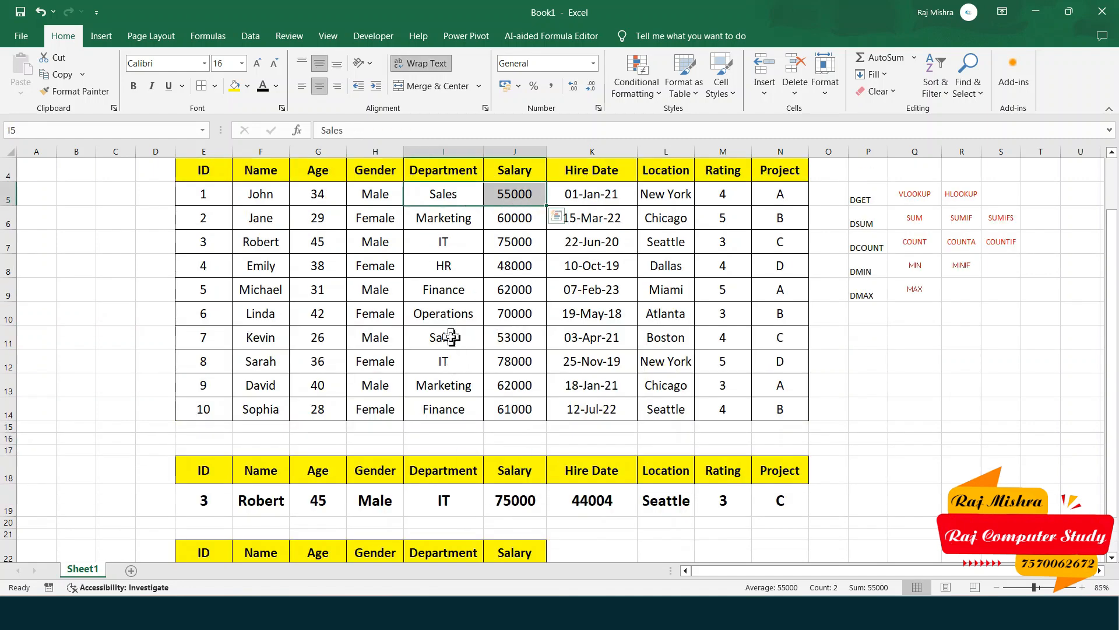
left_click_drag(452, 337, 513, 338)
scroll(499, 476, "down", 2)
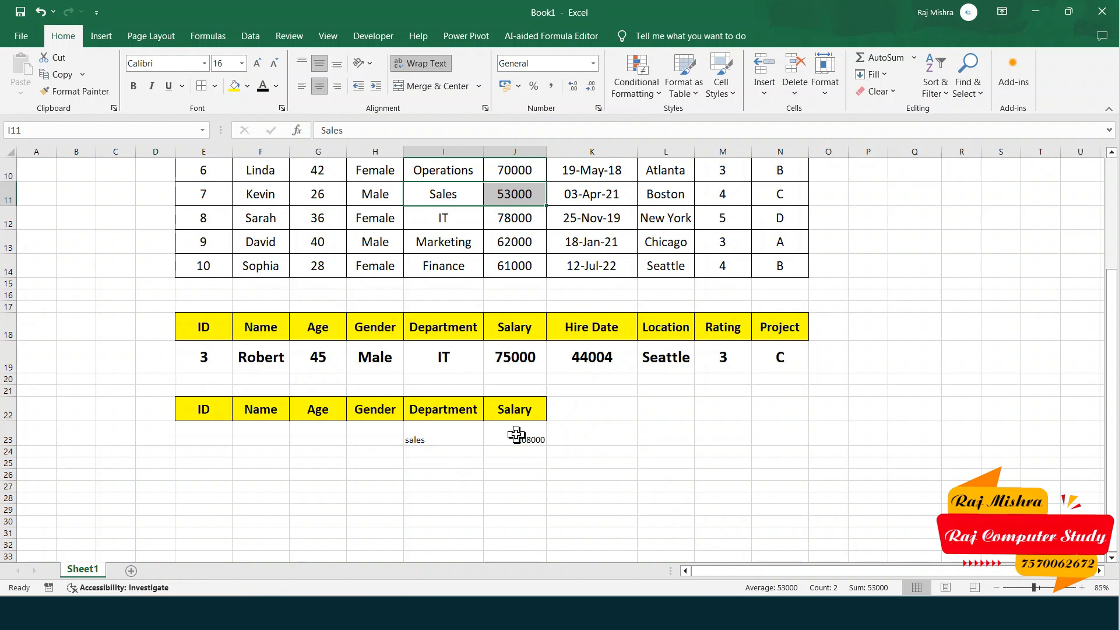
Step: Change the Department criterion in I23 to it so DSUM totals that department's salaries
left_click(445, 439)
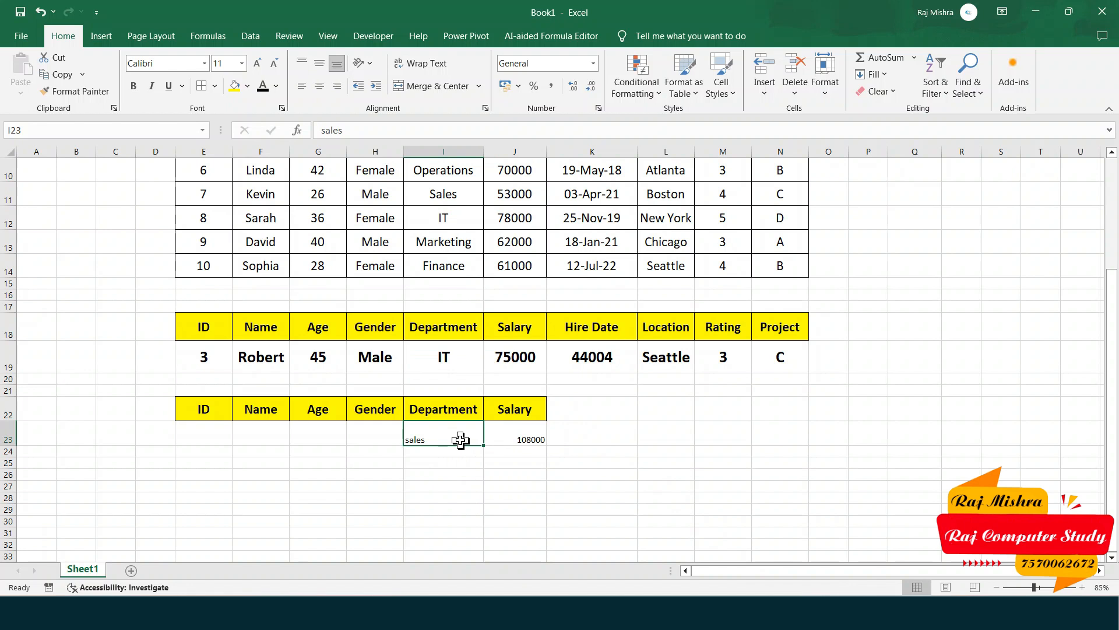
type("it")
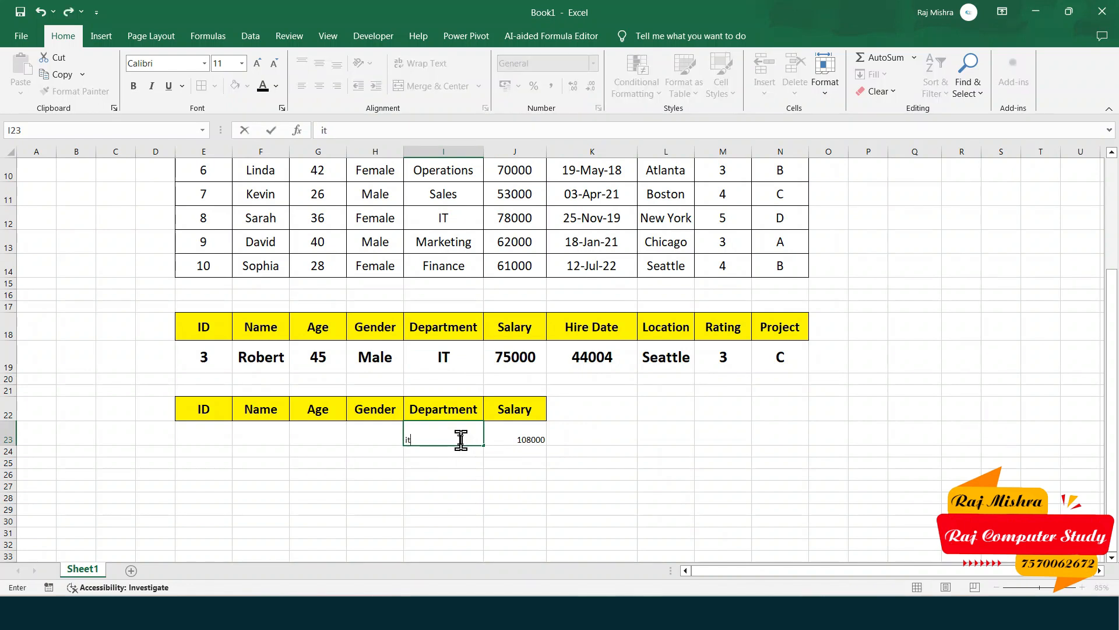
key("Return")
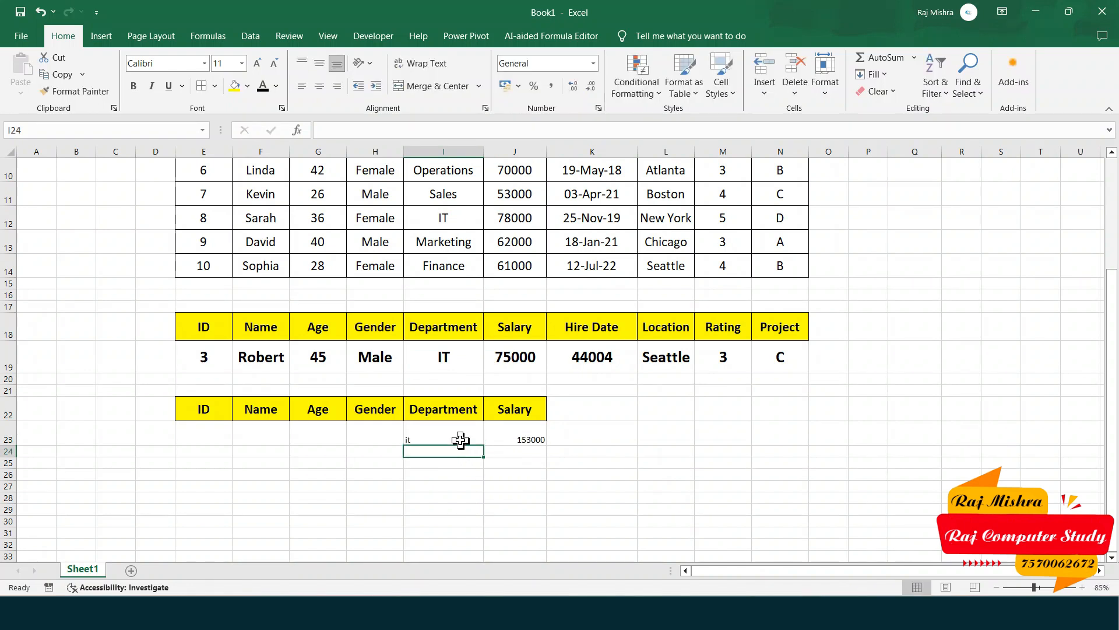
Step: Compare the DSUM total with the IT department's individual salaries in J7 and J12
left_click(507, 219)
scroll(506, 220, "up", 2)
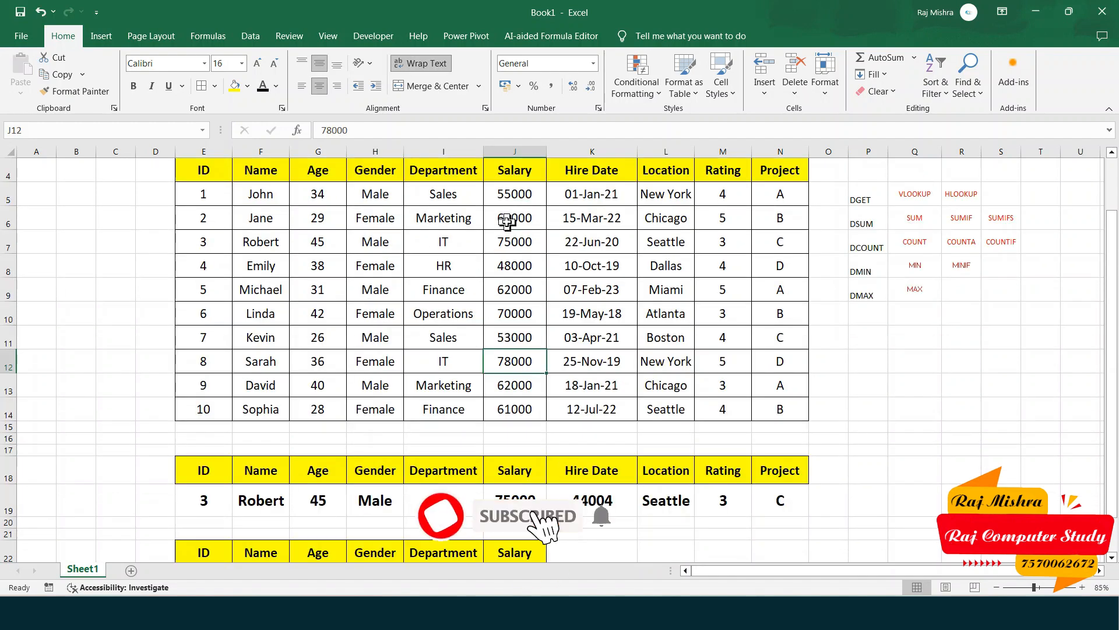
left_click(529, 240)
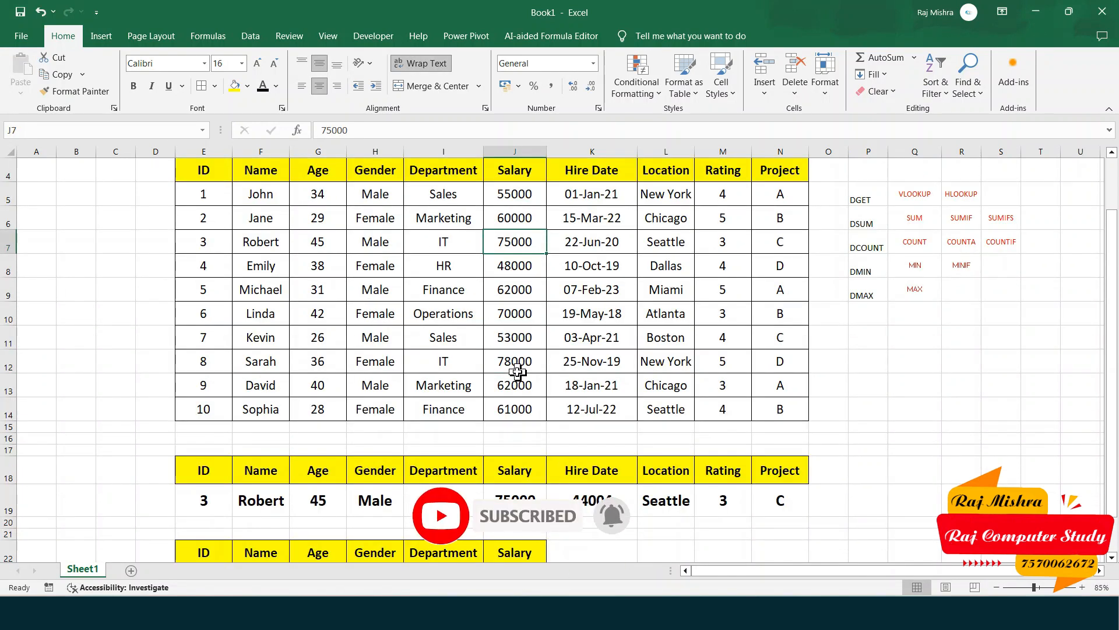
left_click(517, 368)
scroll(528, 472, "down", 1)
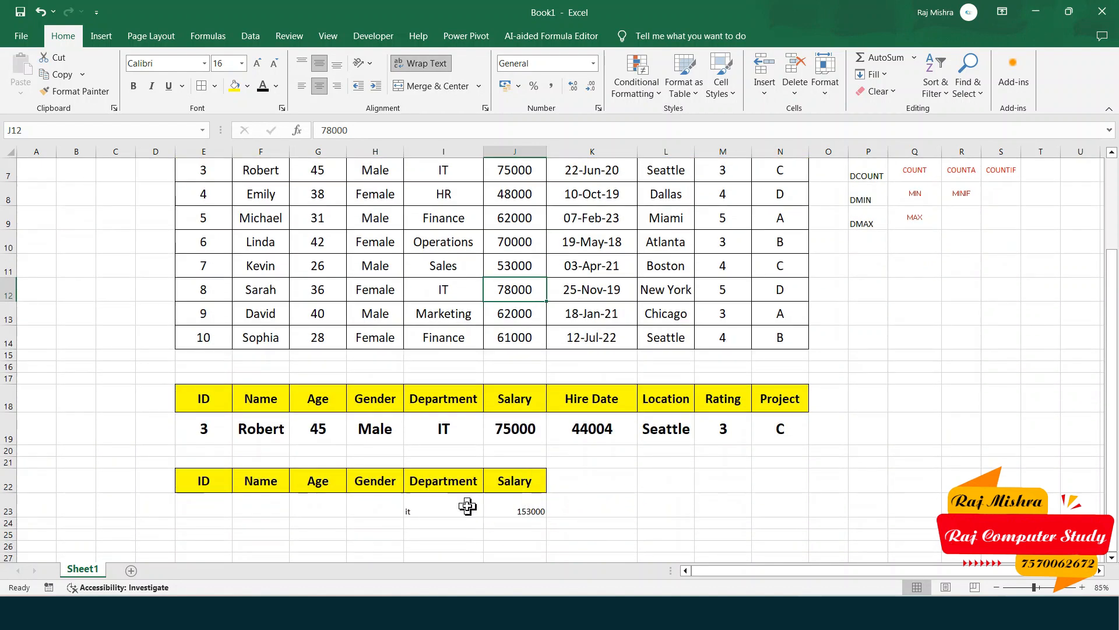
Step: Format the criteria and result cells E23:J23 in bold at font size 22
left_click(467, 506)
left_click_drag(497, 507, 204, 505)
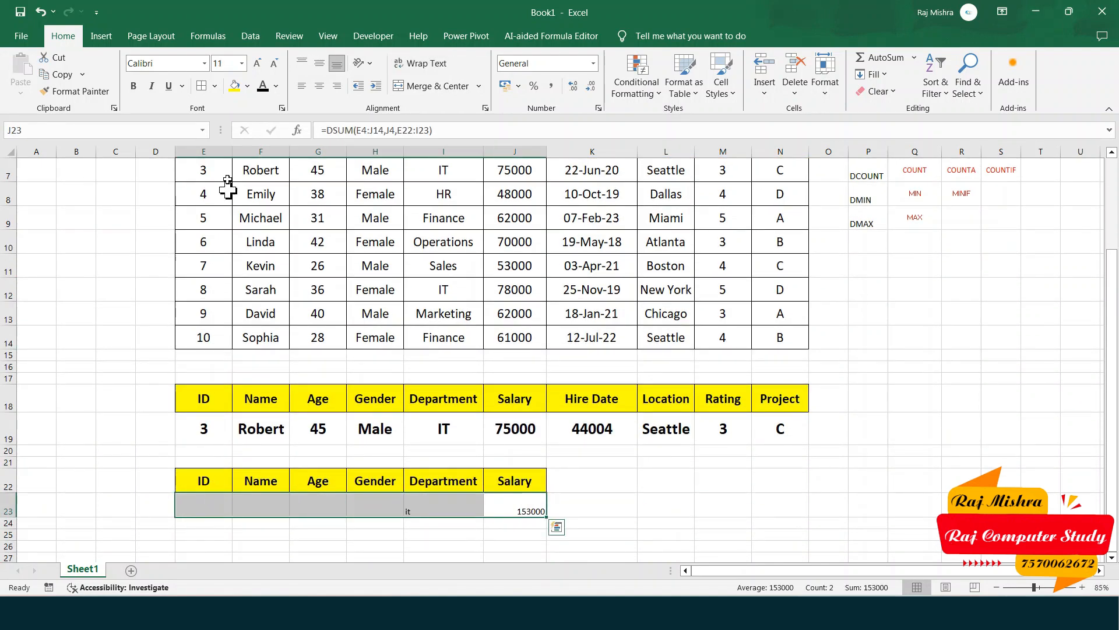
left_click(258, 63)
left_click(258, 63)
left_click(258, 63)
left_click(258, 63)
left_click(258, 63)
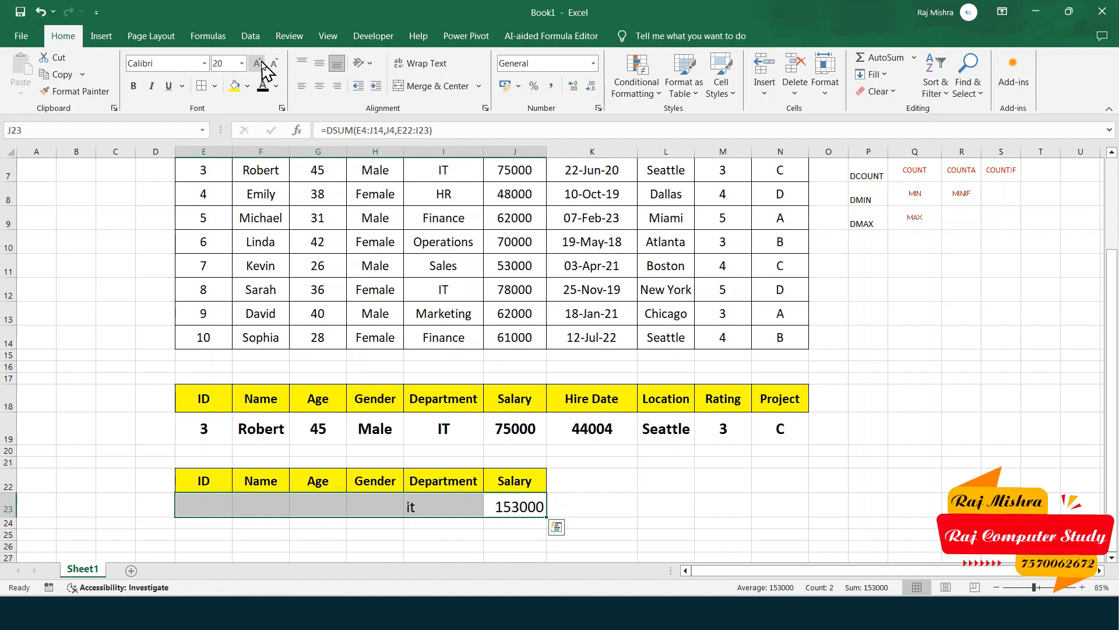
left_click(259, 63)
left_click(134, 86)
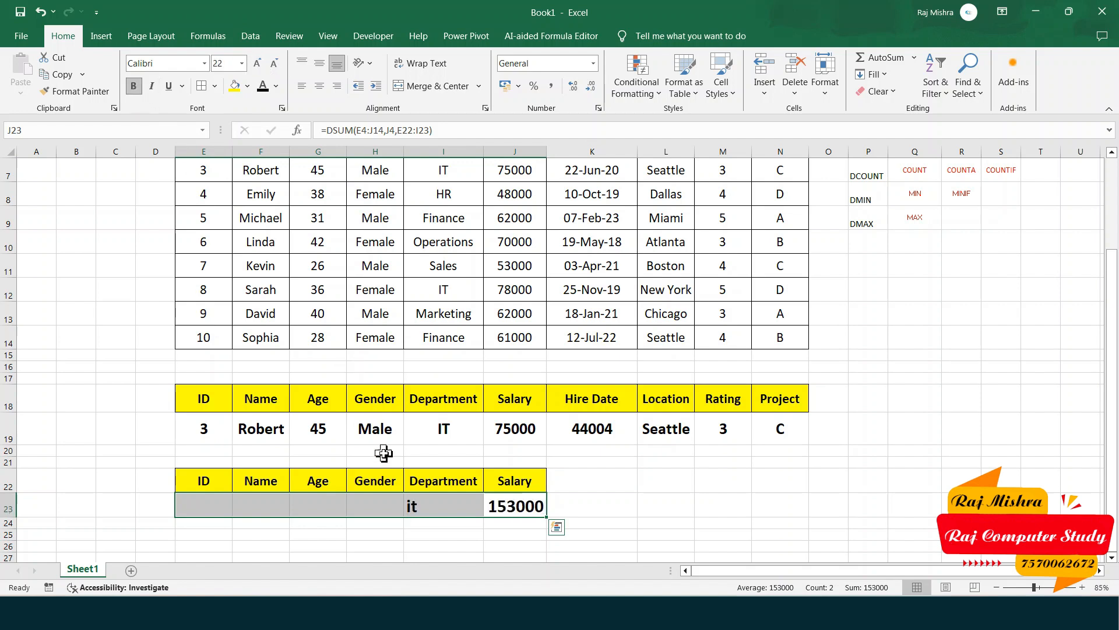
Step: Add male as the Gender criterion in H23 and select the DSUM result in J23
left_click(372, 496)
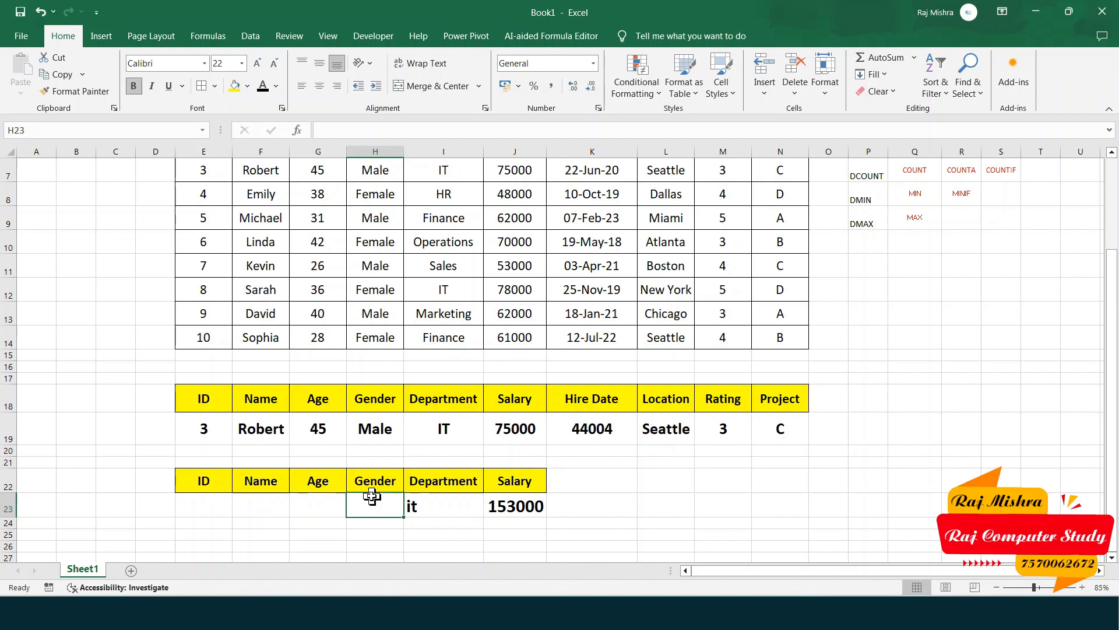
type("male")
key("Return")
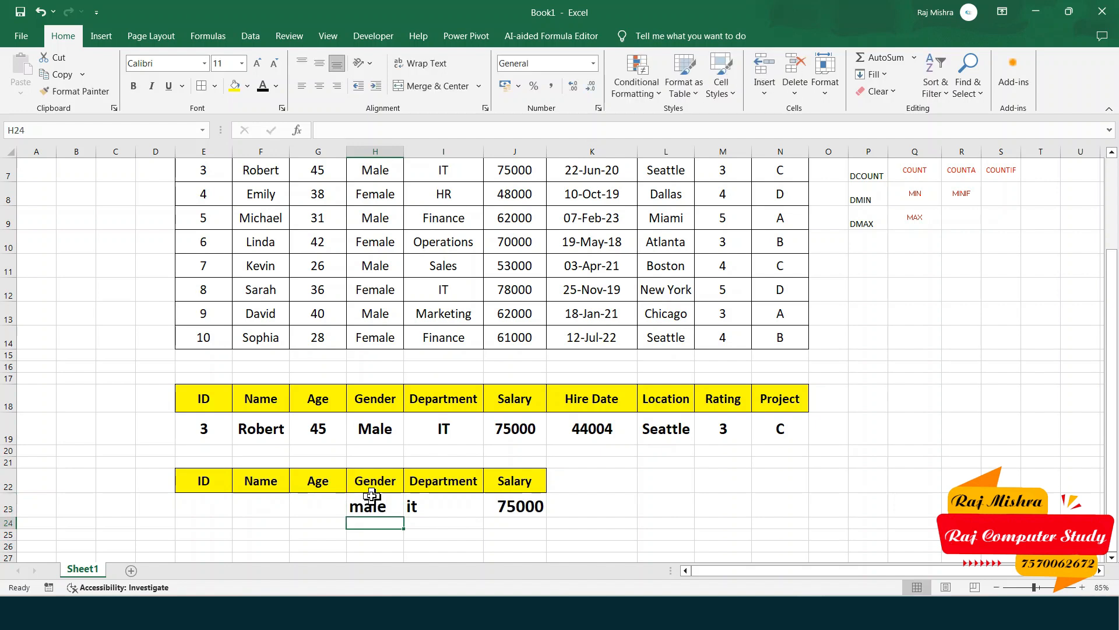
left_click(374, 512)
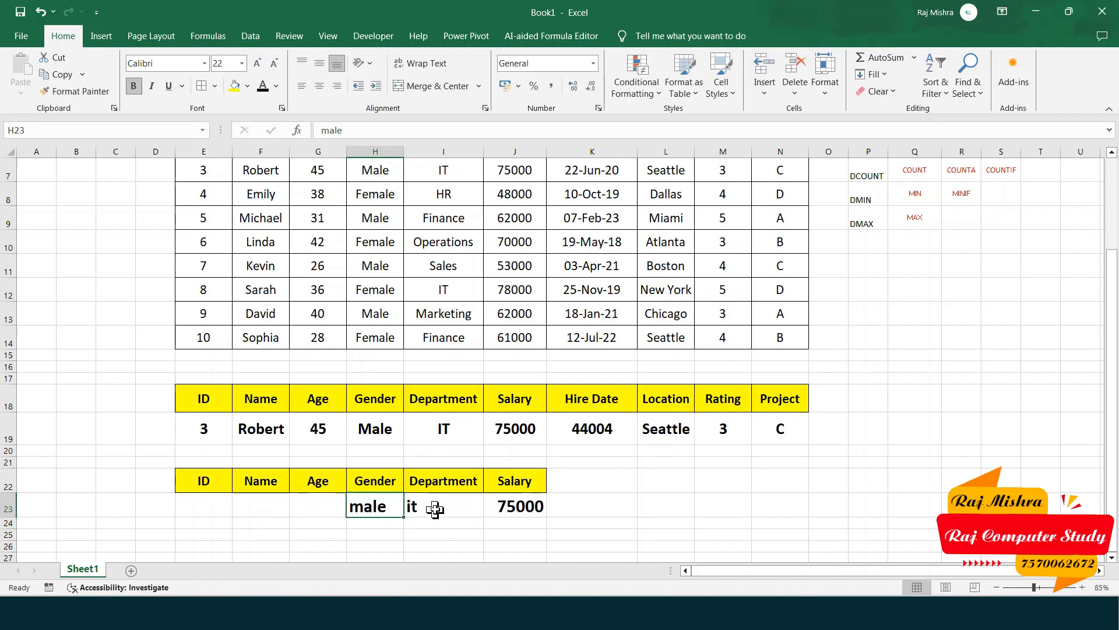
left_click(508, 507)
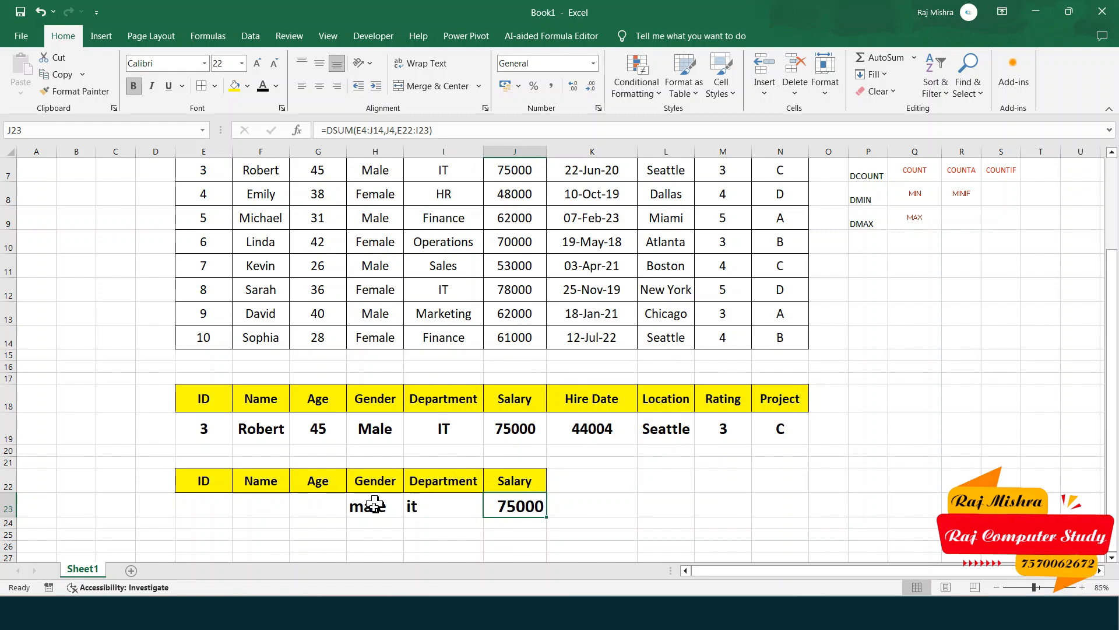
Step: Review the DCOUNT, DMIN and DMAX entries in P7:P9 and the ordinary count functions listed beside DCOUNT
scroll(524, 501, "down", 2, "ctrl")
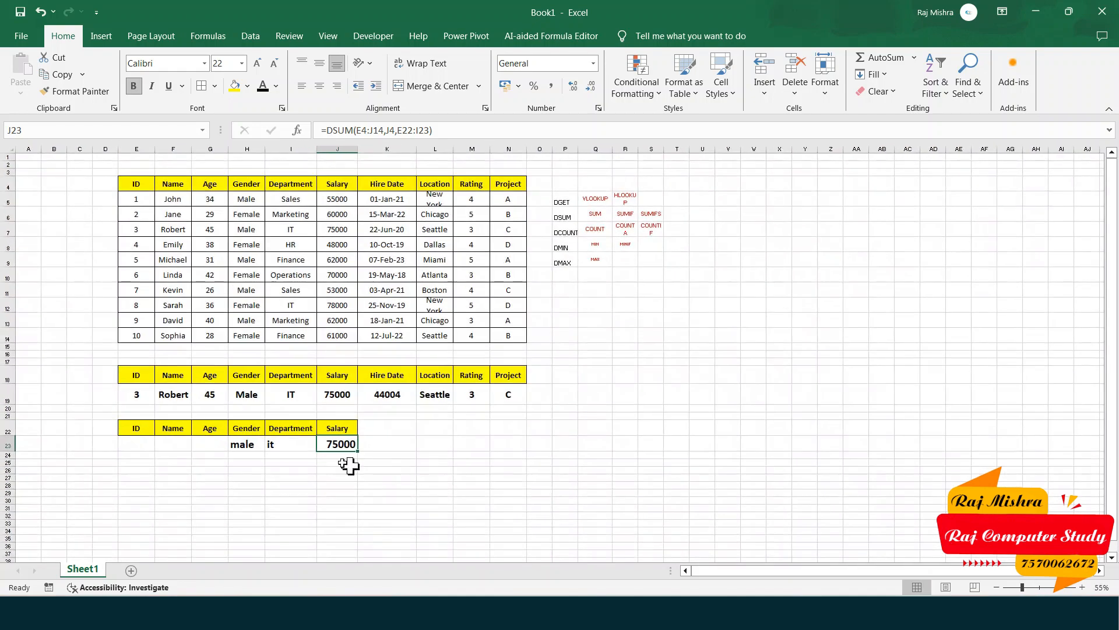
scroll(335, 445, "up", 2, "ctrl")
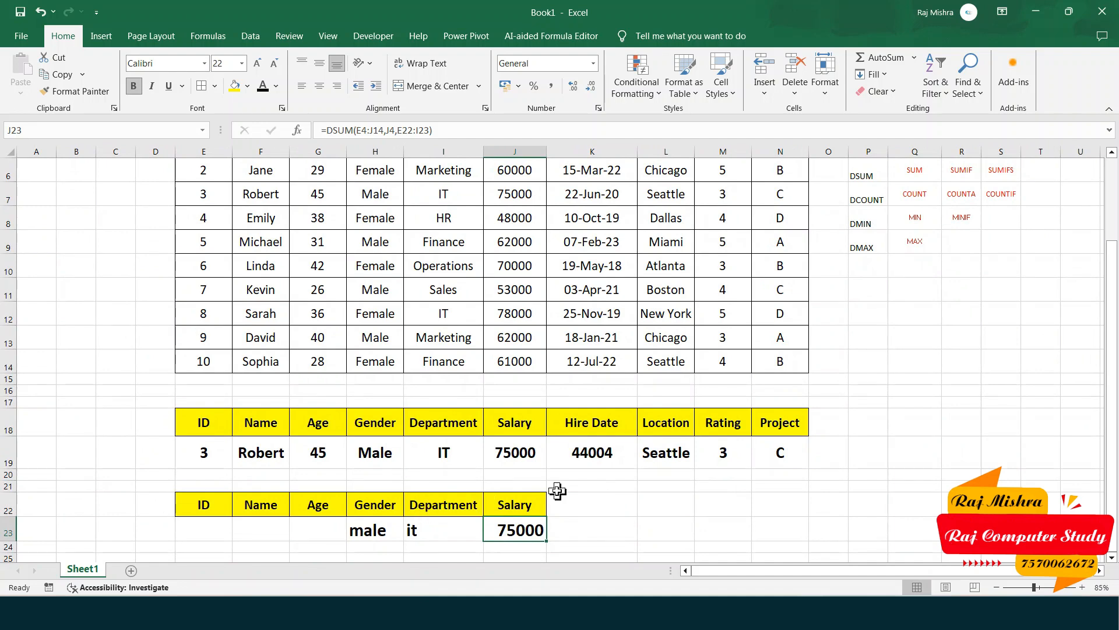
scroll(705, 454, "up", 2)
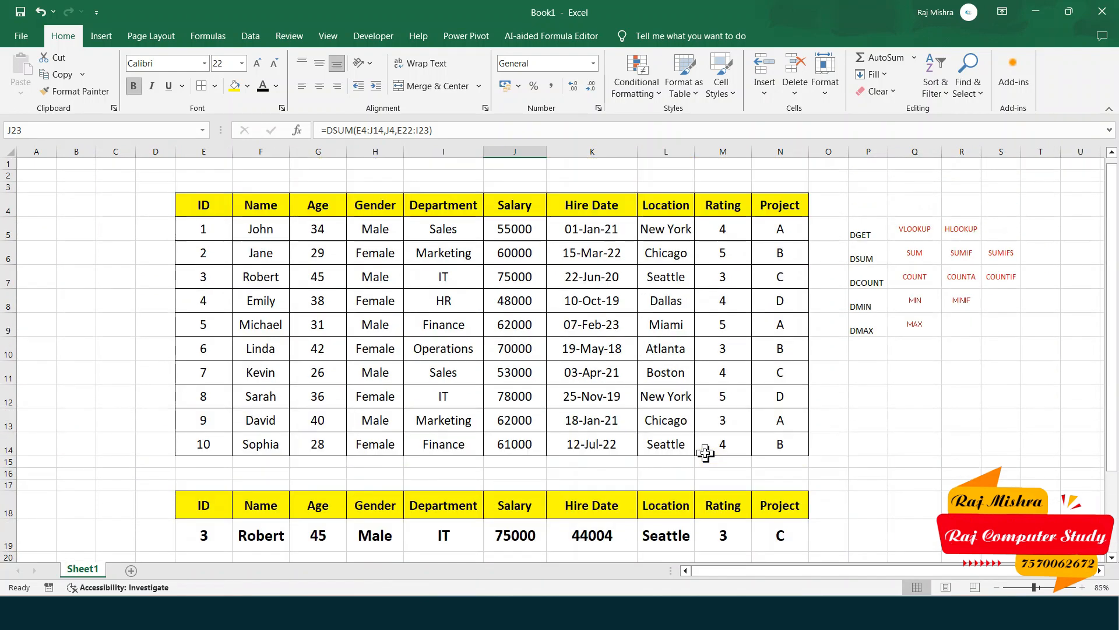
left_click(867, 280)
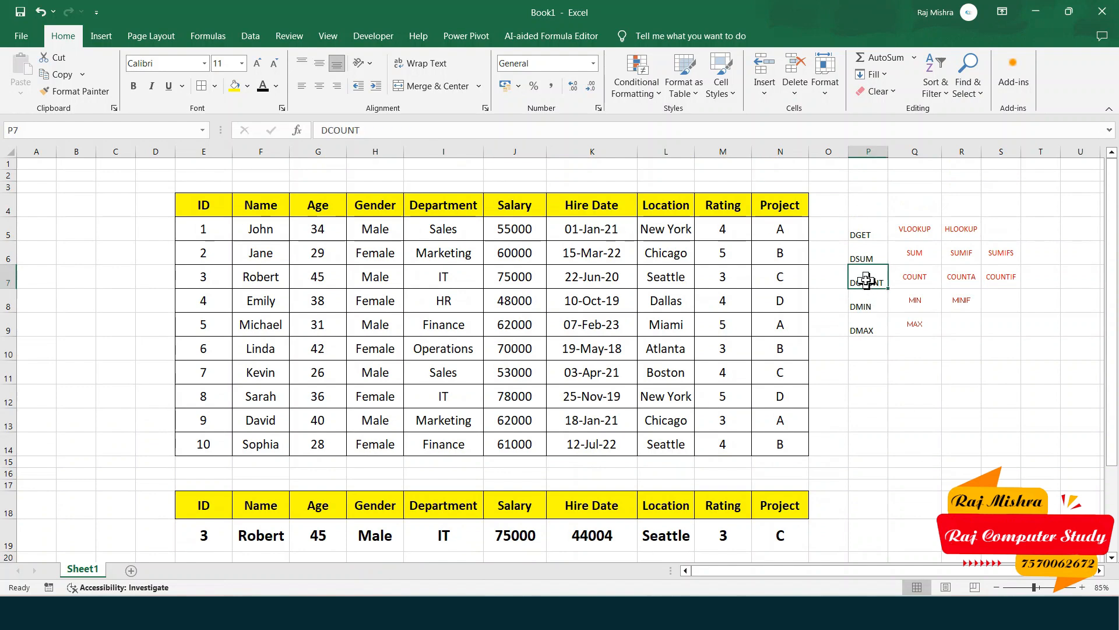
left_click(866, 295)
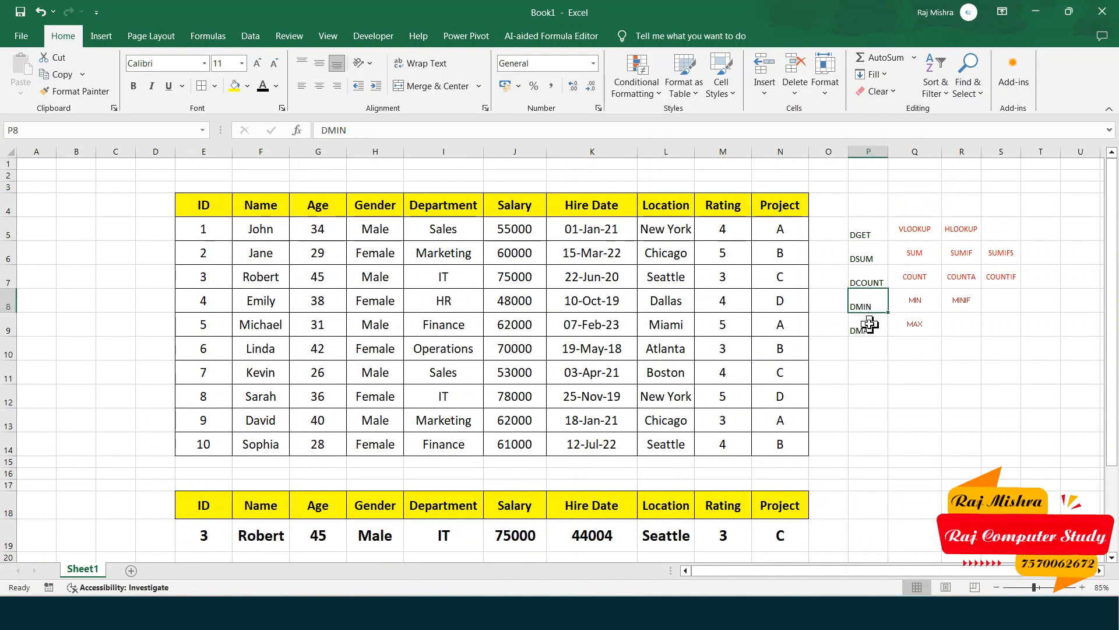
left_click(870, 325)
left_click_drag(863, 282, 871, 328)
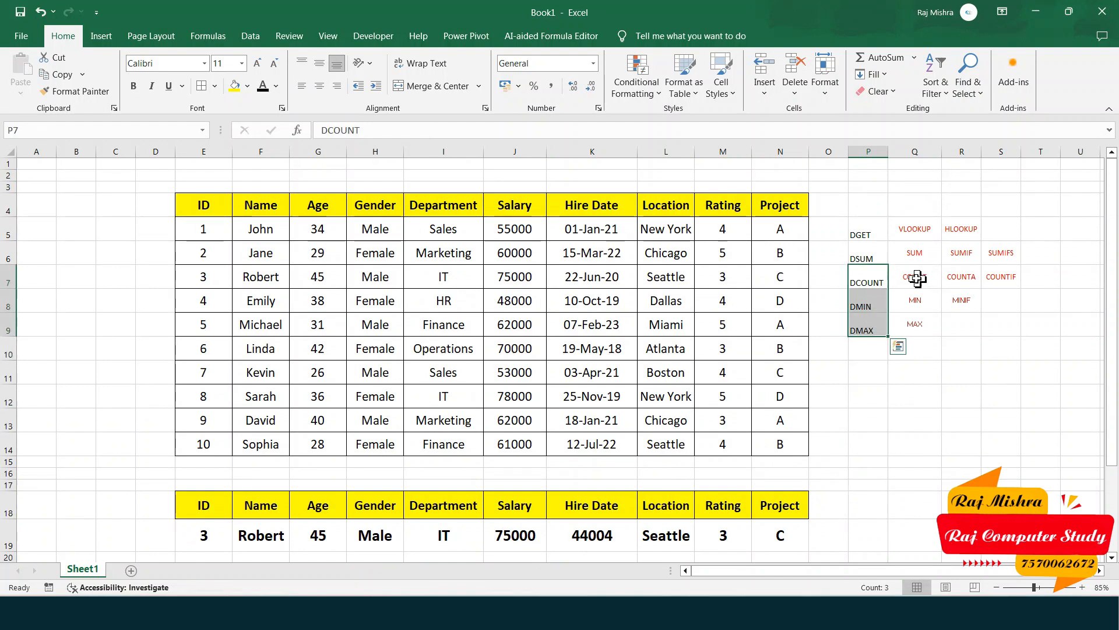
left_click_drag(917, 280, 1008, 278)
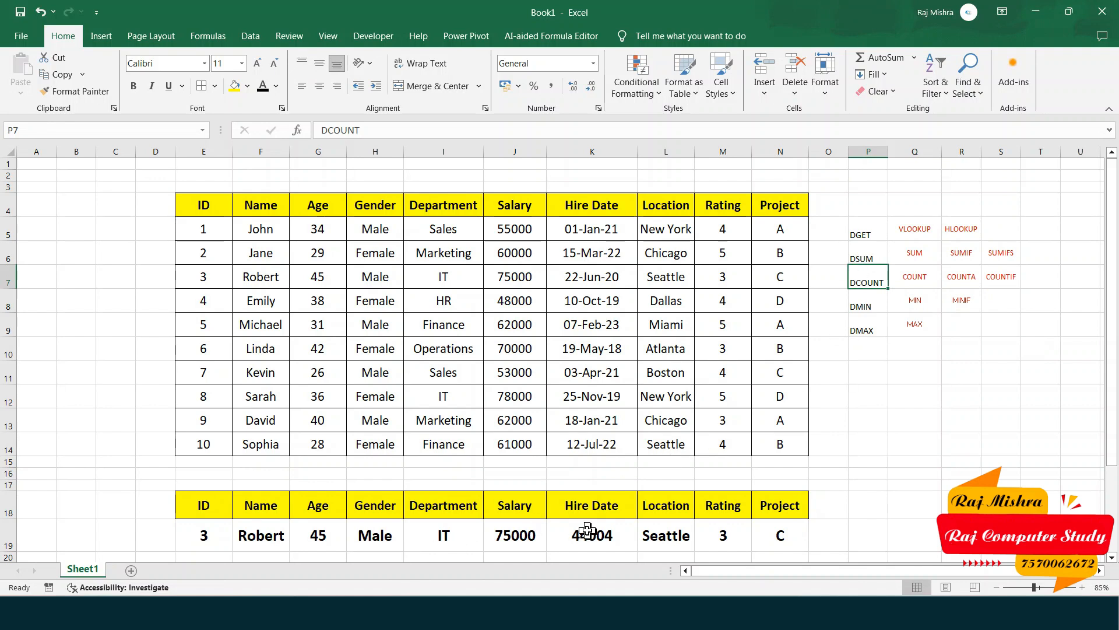
Step: Review the employee table and the DSUM row, and select the DGET results in F19:N19
scroll(594, 525, "down", 1)
scroll(596, 522, "down", 1)
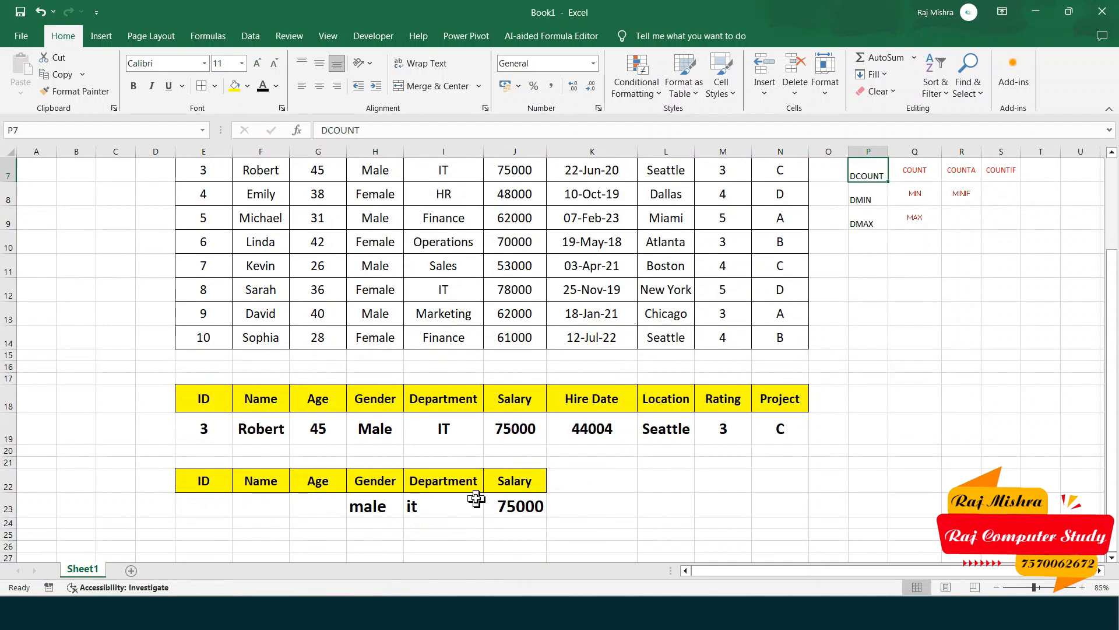
scroll(477, 498, "up", 1)
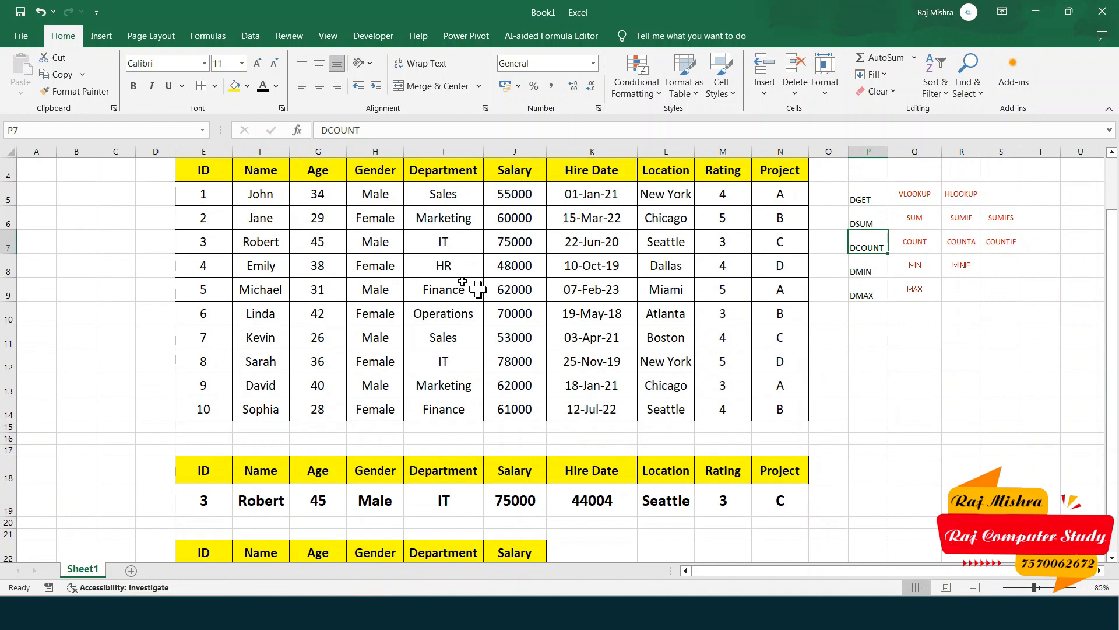
scroll(712, 435, "down", 1)
scroll(712, 434, "down", 1)
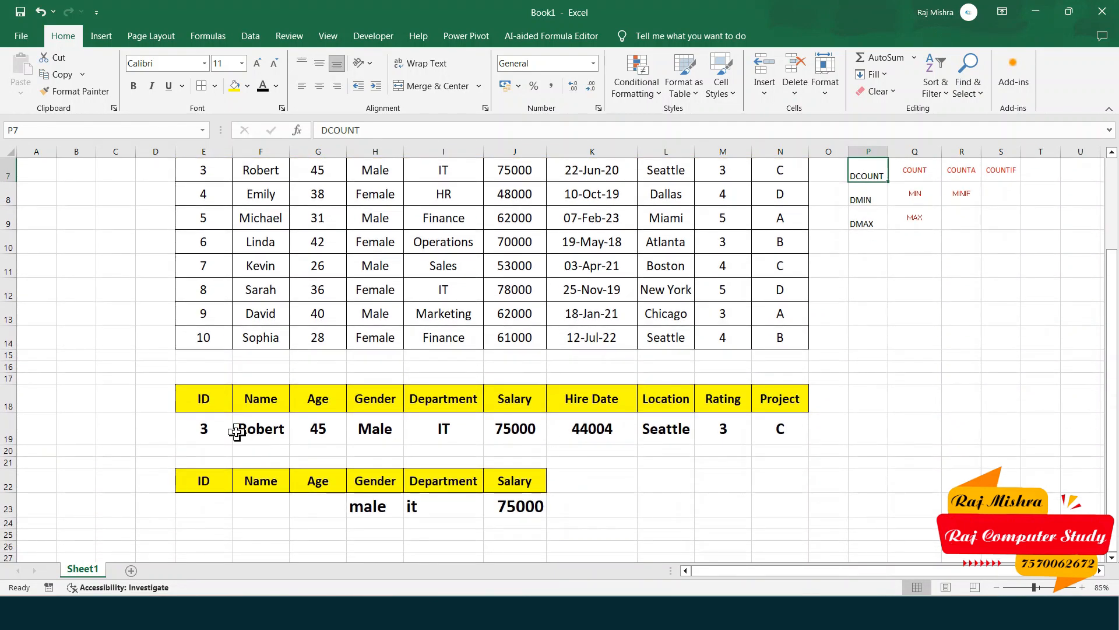
left_click_drag(237, 429, 799, 424)
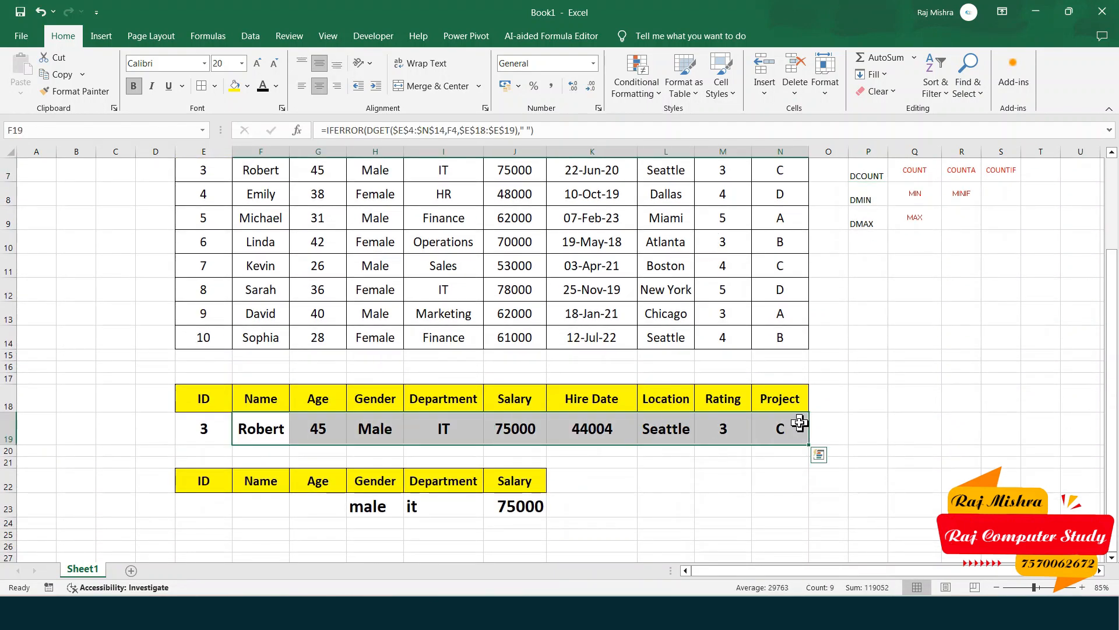